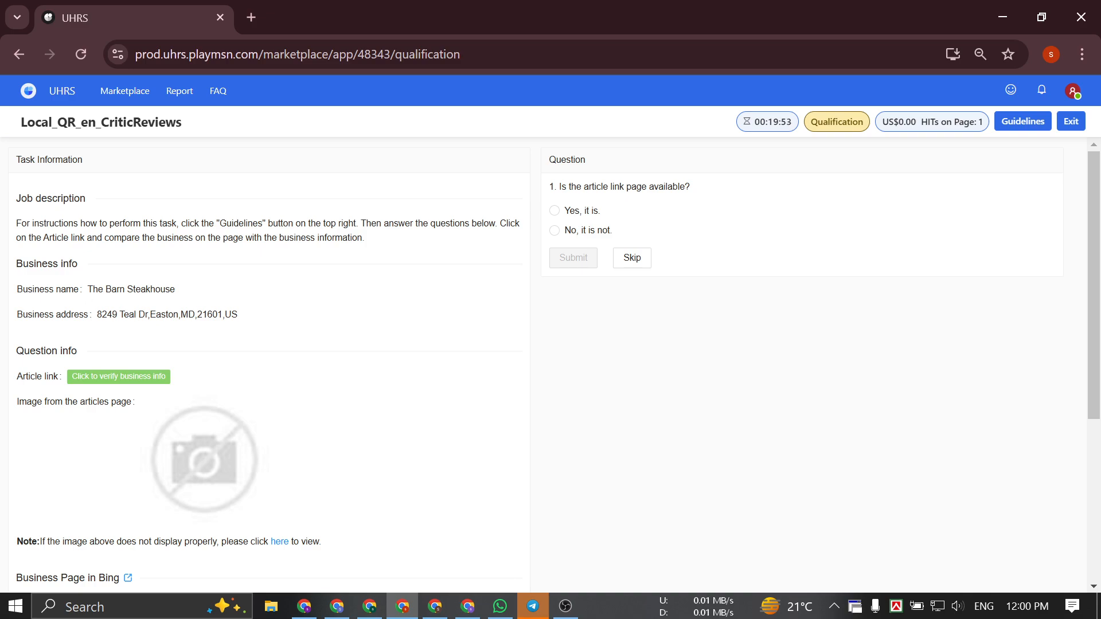
# - Examine the business name, business address and question info in the task for The Barn Steakhouse
pyautogui.moveTo(93, 290); pyautogui.dragTo(241, 287)
pyautogui.click(75, 325)
pyautogui.moveTo(97, 320); pyautogui.dragTo(247, 334)
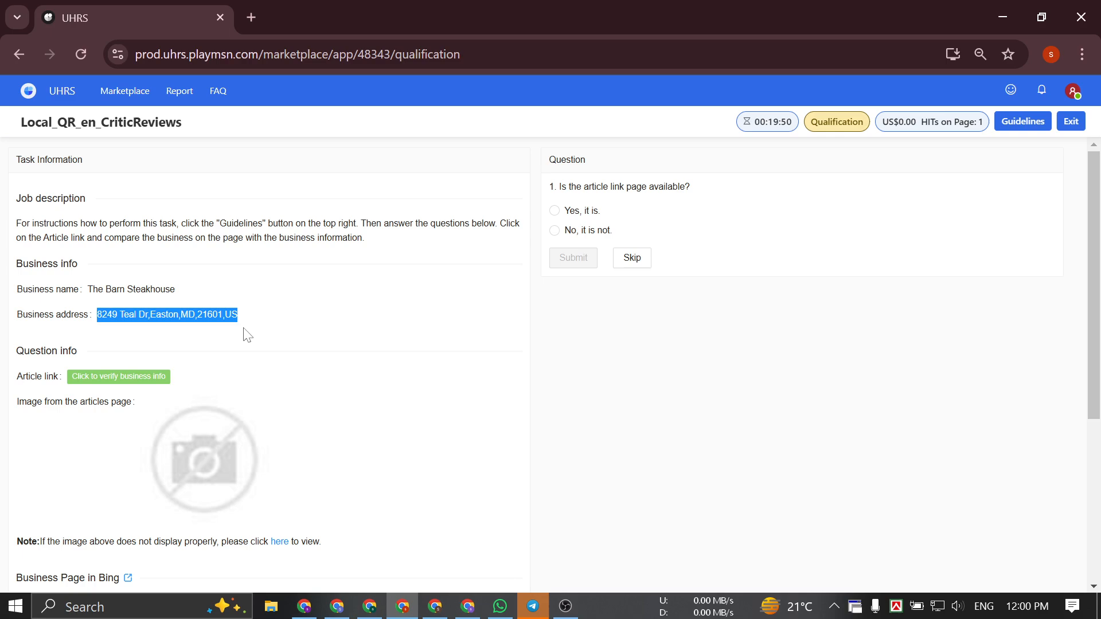
pyautogui.click(286, 334)
pyautogui.moveTo(97, 315); pyautogui.dragTo(321, 328)
pyautogui.click(320, 327)
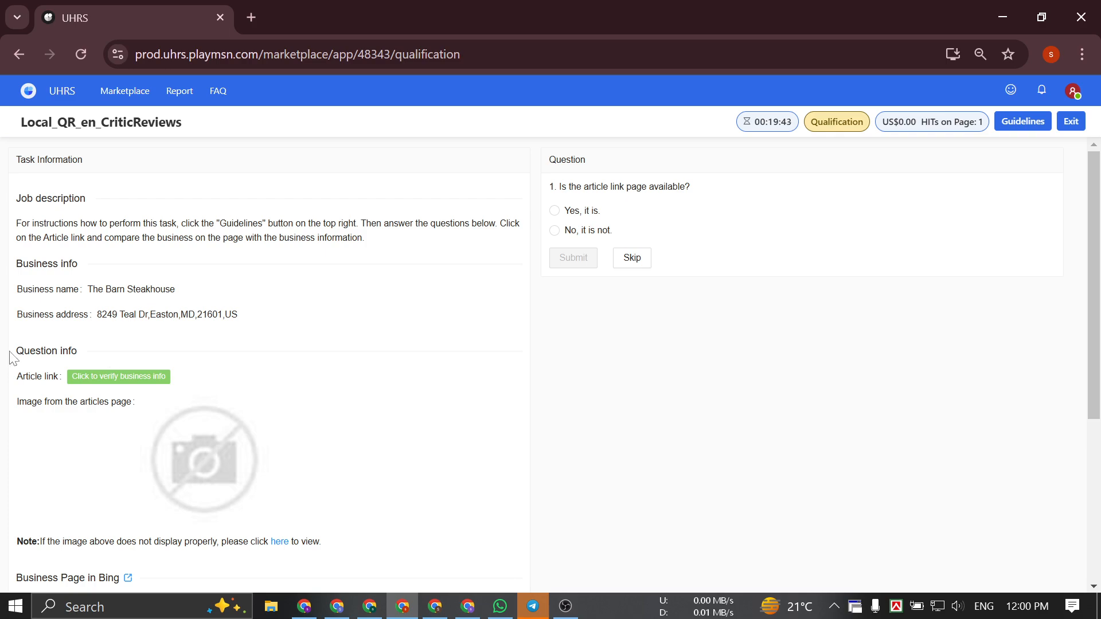
pyautogui.moveTo(10, 357); pyautogui.dragTo(90, 359)
pyautogui.click(96, 359)
pyautogui.scroll(-1, 97, 359)
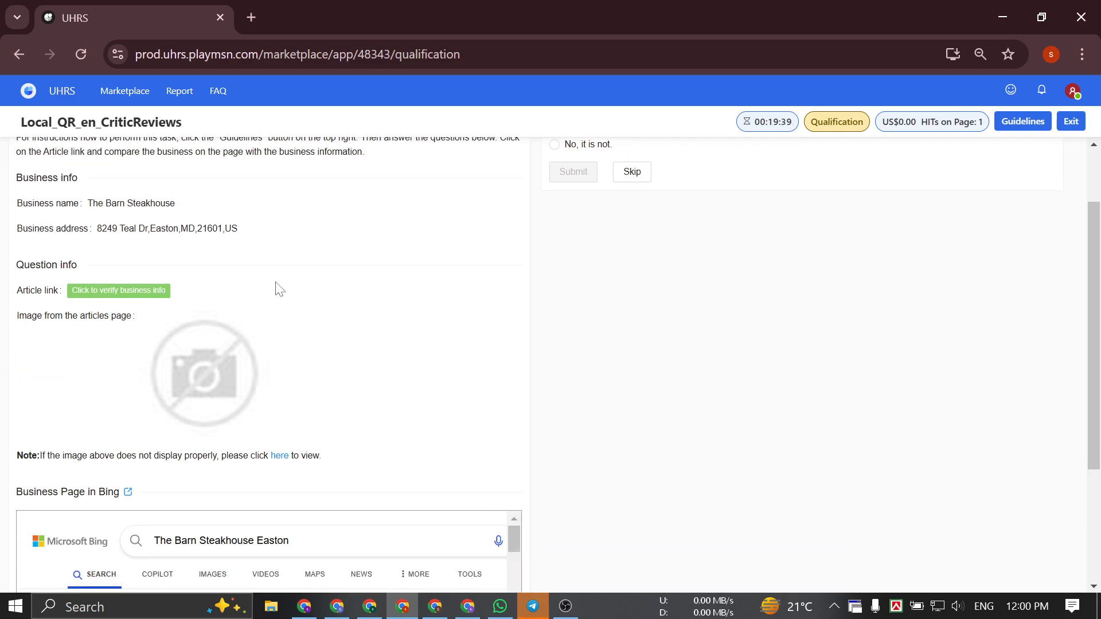
pyautogui.scroll(1, 489, 294)
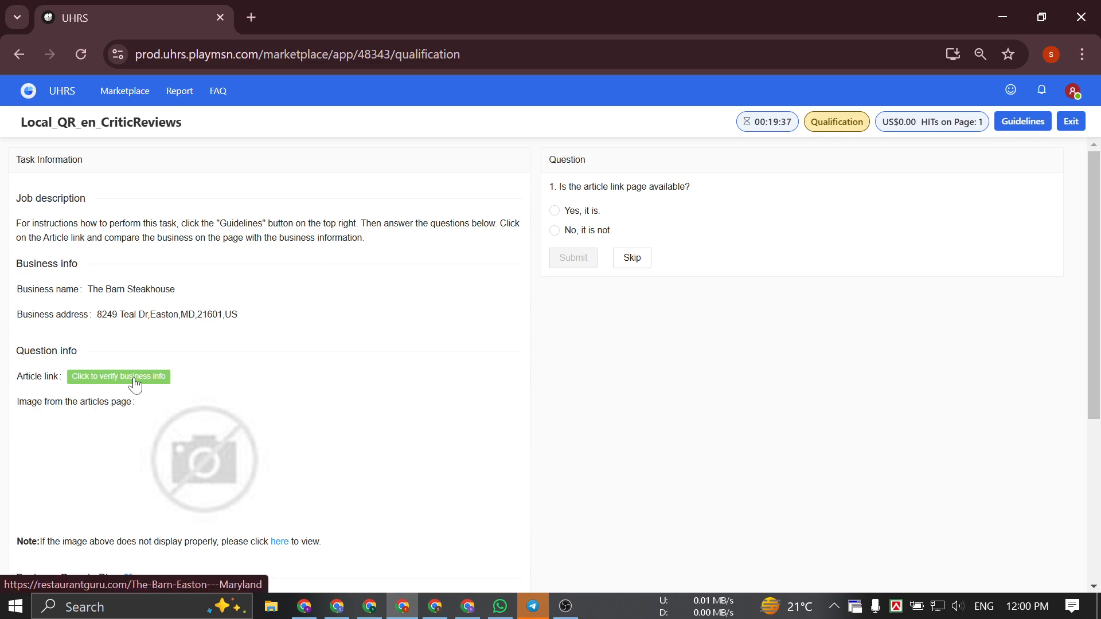
# - Open the article link for The Barn Steakhouse, check whether the page is available, and return to the task
pyautogui.click(98, 378)
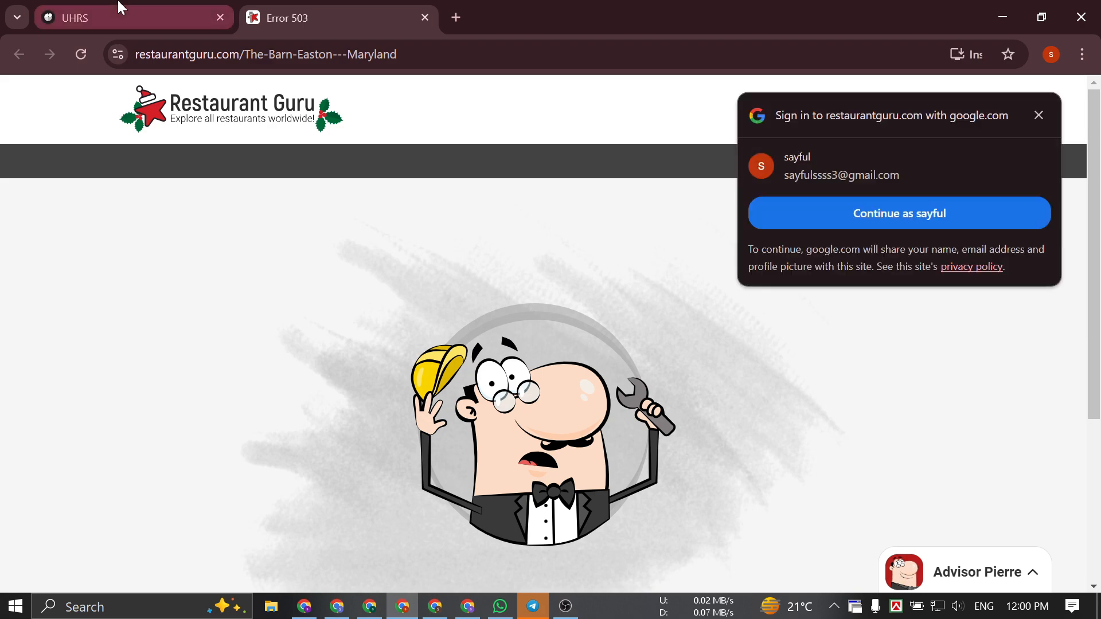
pyautogui.click(117, 10)
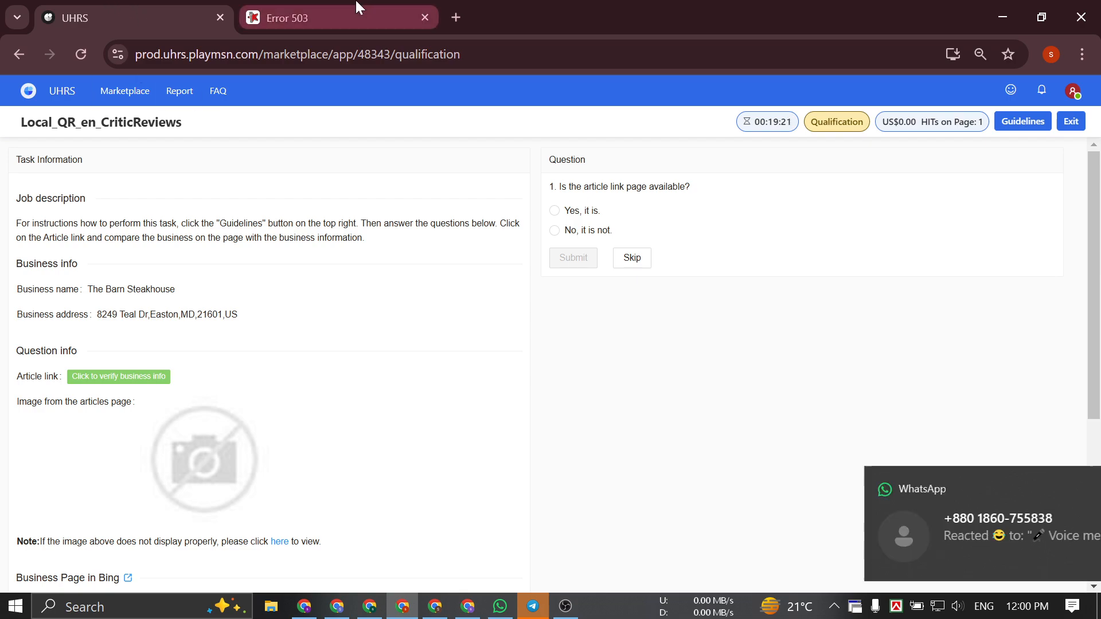
pyautogui.click(338, 7)
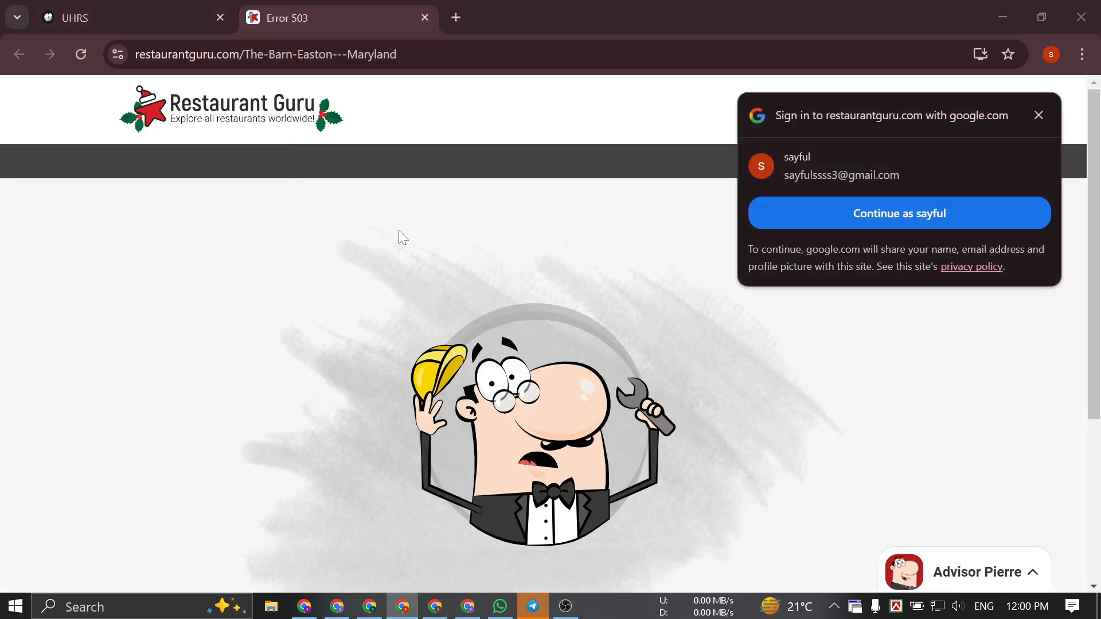
pyautogui.scroll(-4, 402, 236)
pyautogui.moveTo(464, 382); pyautogui.dragTo(713, 433)
pyautogui.click(711, 432)
pyautogui.scroll(5, 612, 373)
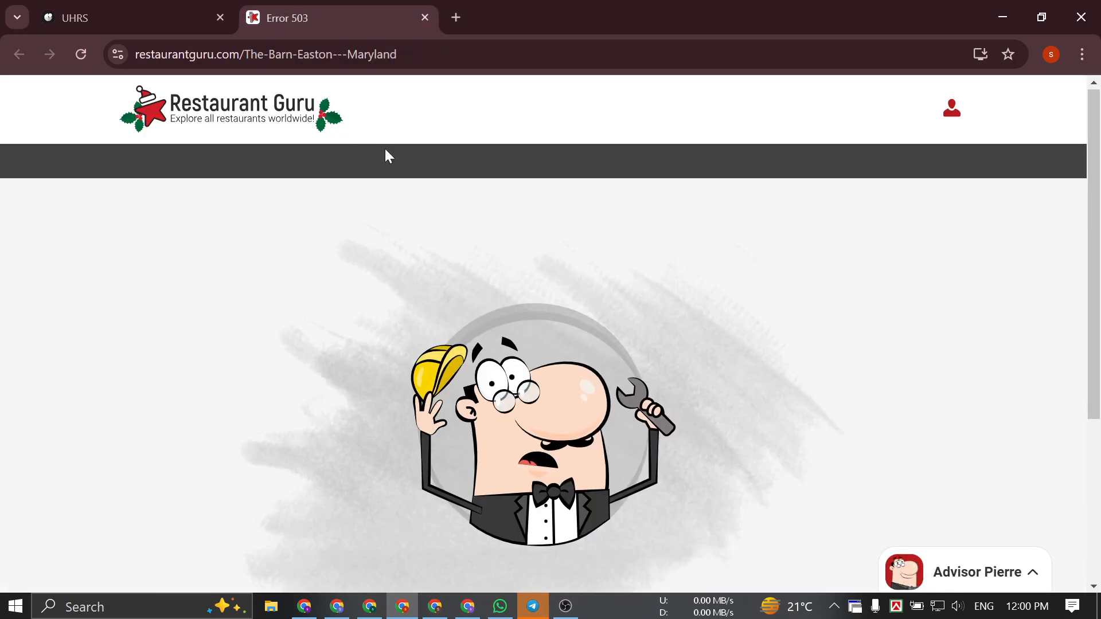
pyautogui.click(155, 7)
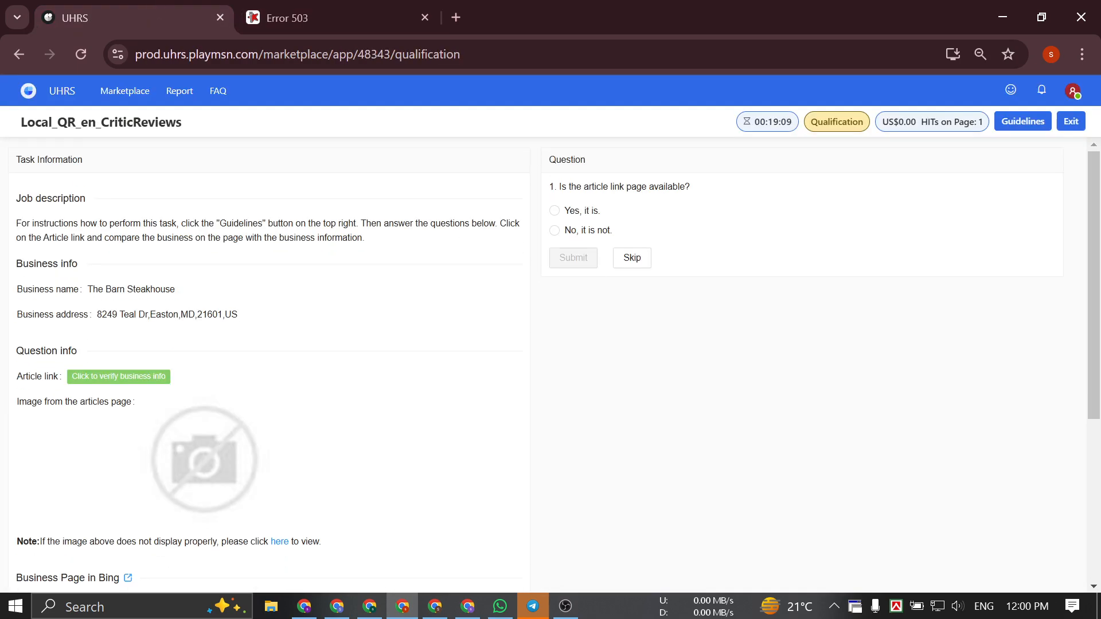
# - Answer "No, it is not." to whether the article link page for The Barn Steakhouse is available and submit it
pyautogui.moveTo(689, 187); pyautogui.dragTo(542, 189)
pyautogui.click(542, 189)
pyautogui.tripleClick(624, 187)
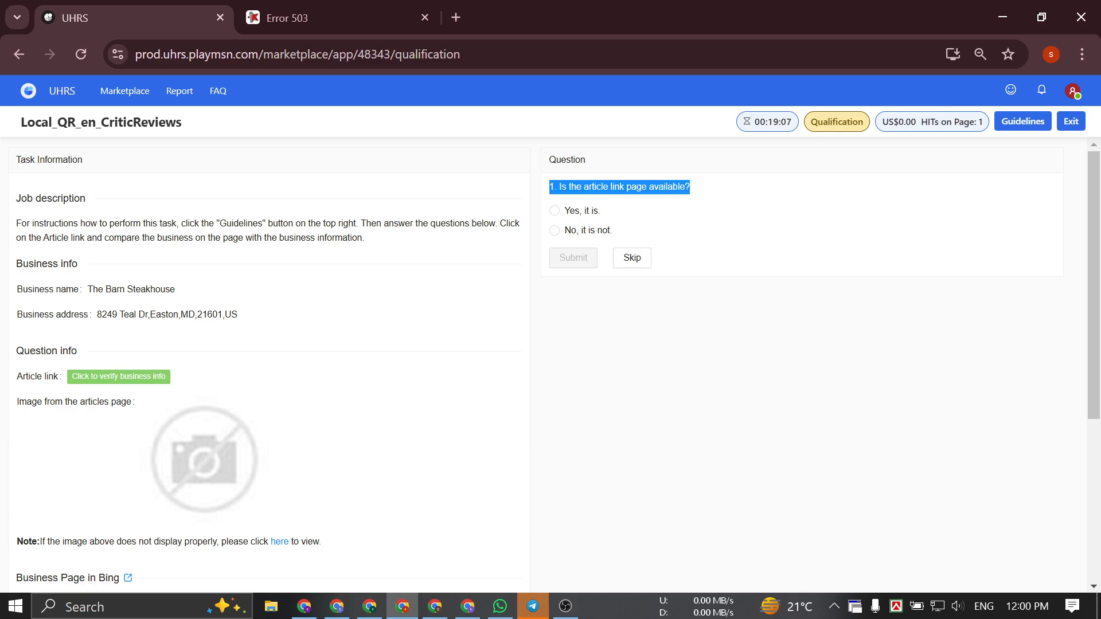
pyautogui.click(624, 187)
pyautogui.click(596, 230)
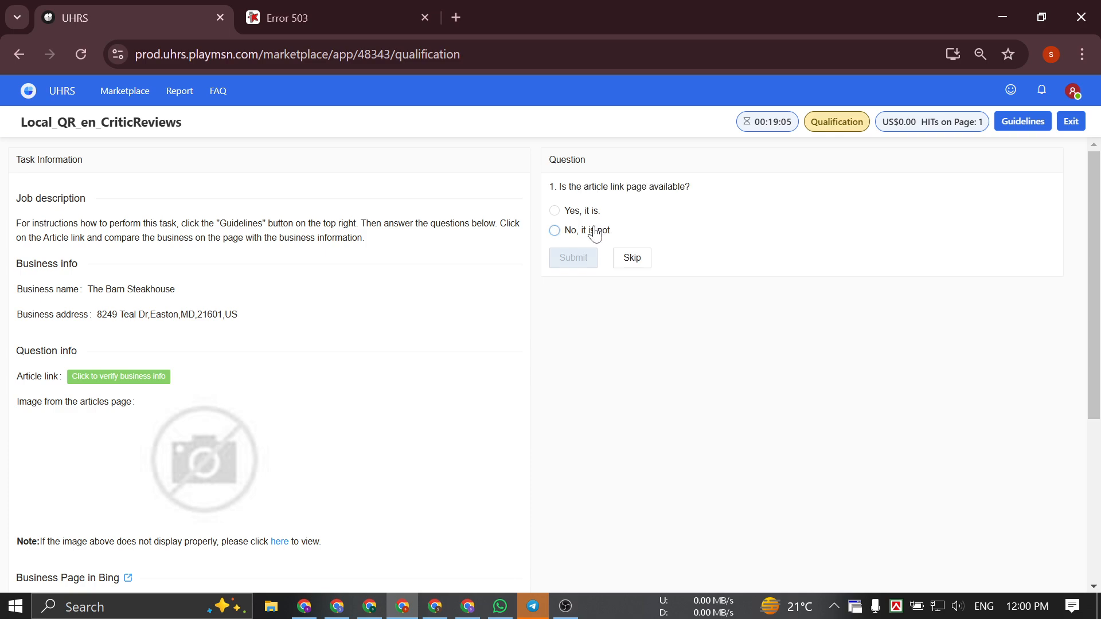
pyautogui.click(309, 7)
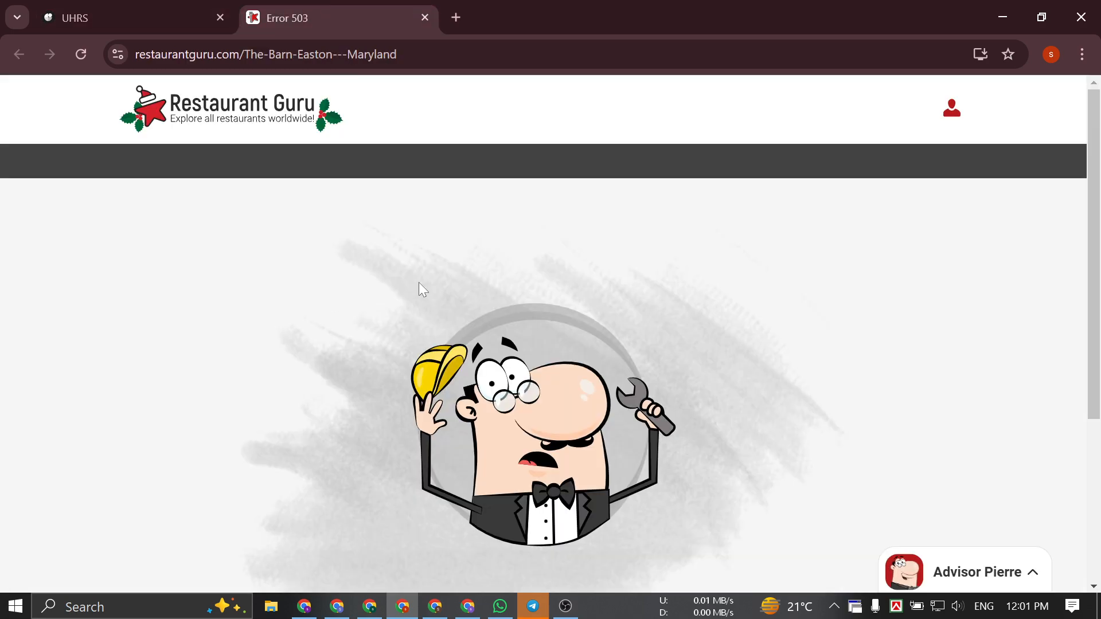
pyautogui.click(230, 17)
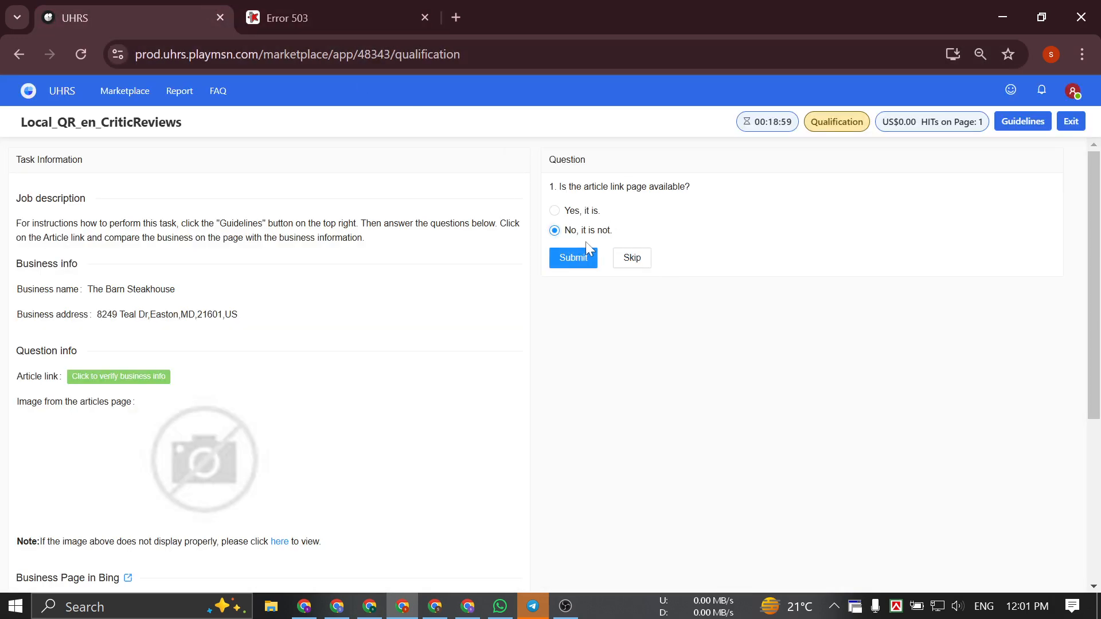
pyautogui.click(574, 258)
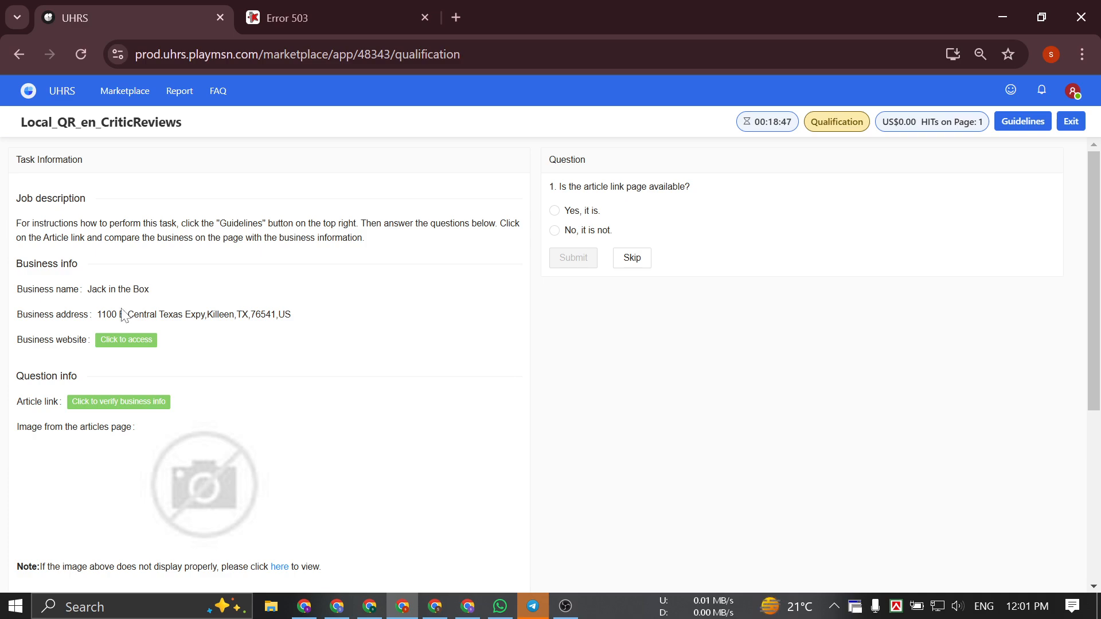
# - Open the article link for Jack in the Box and close the Google sign-in prompt and the advertisement
pyautogui.moveTo(106, 314); pyautogui.dragTo(354, 328)
pyautogui.click(355, 328)
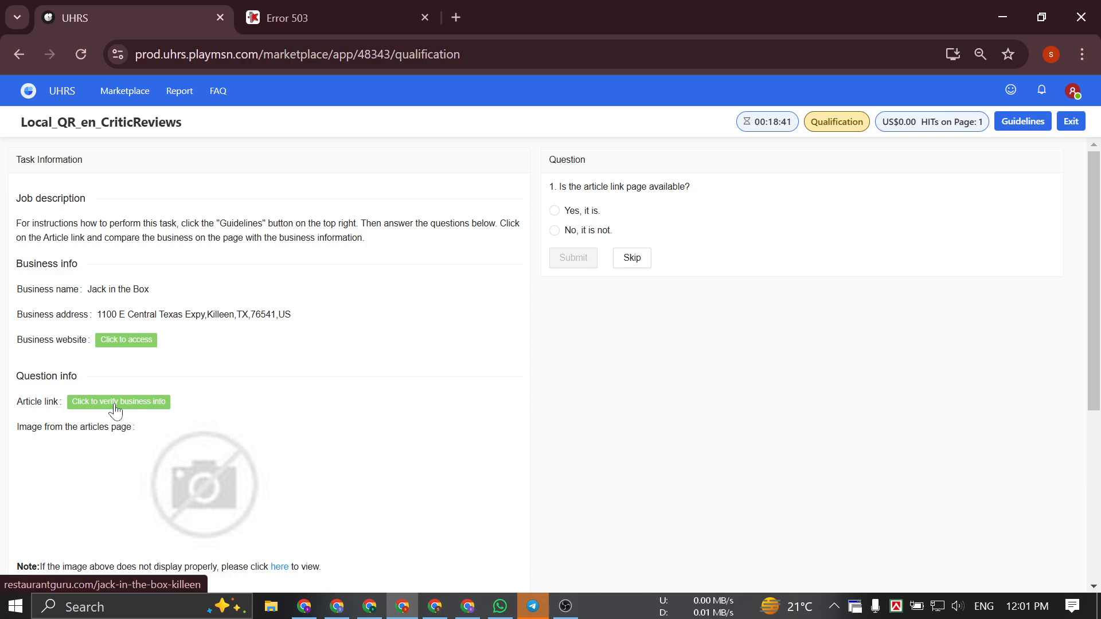
pyautogui.click(149, 406)
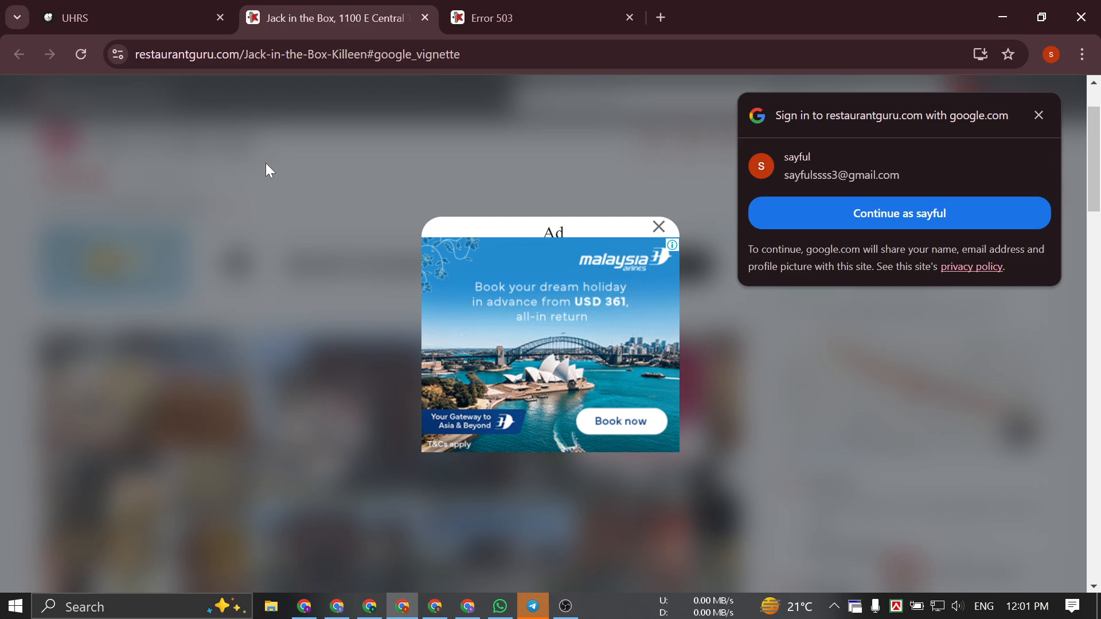
pyautogui.scroll(1, 474, 129)
pyautogui.click(1038, 117)
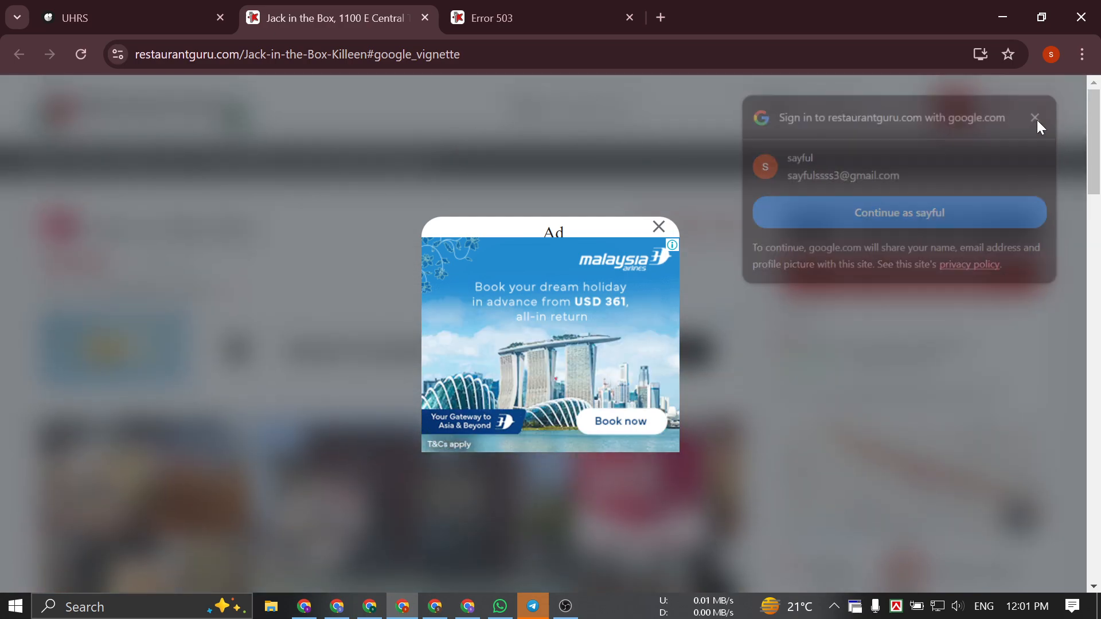
pyautogui.click(657, 228)
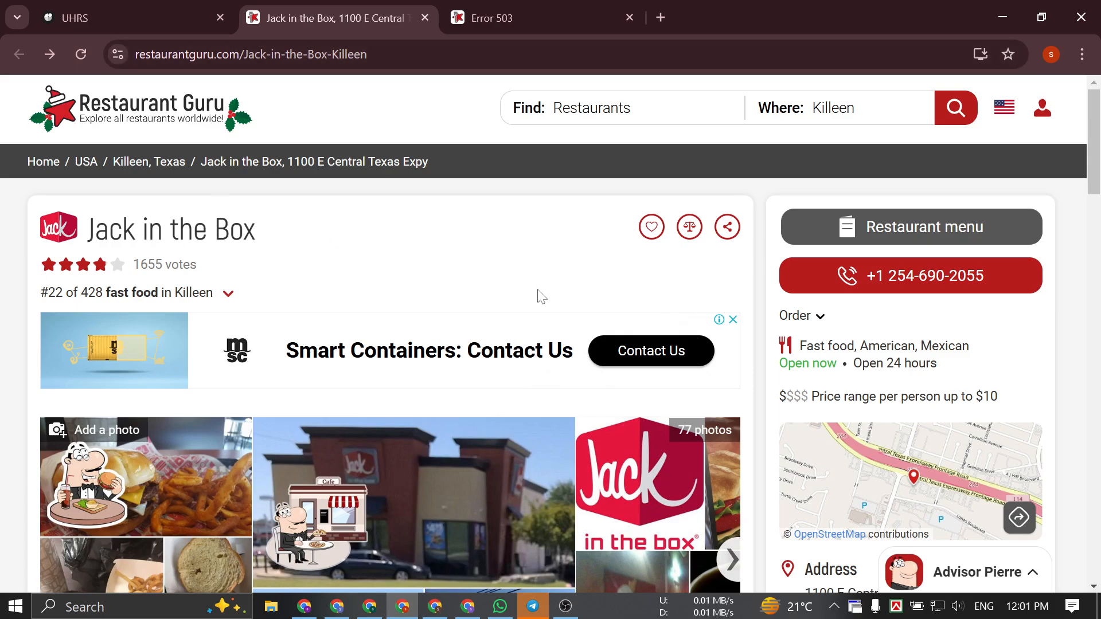
# - Search the Jack in the Box article page for the street part of the task's business address, and return to the task
pyautogui.click(183, 9)
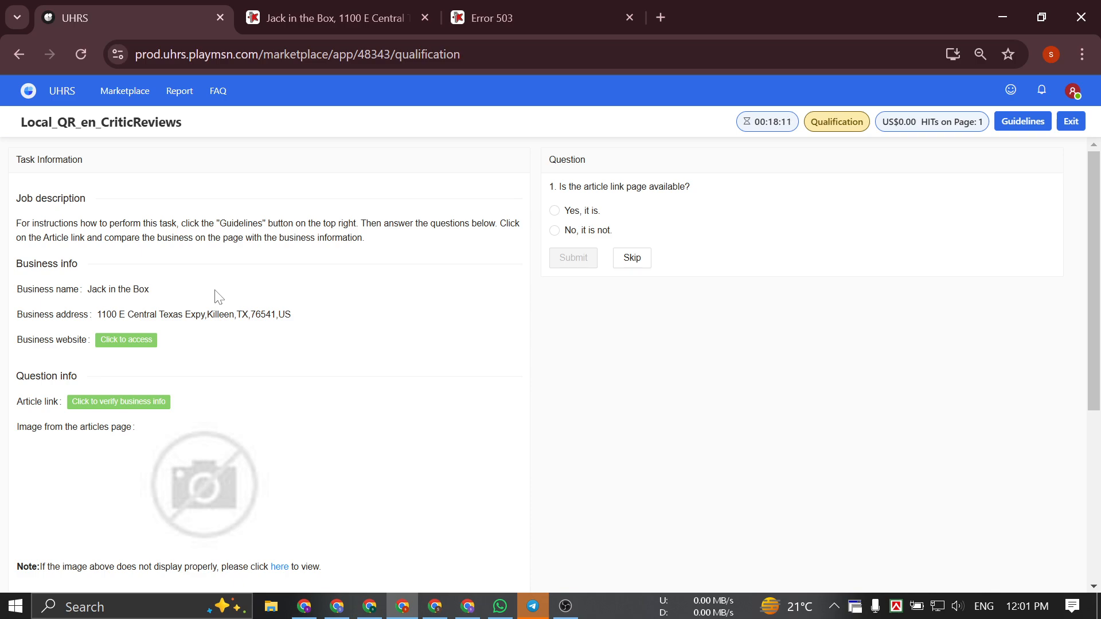
pyautogui.moveTo(306, 321); pyautogui.dragTo(106, 315)
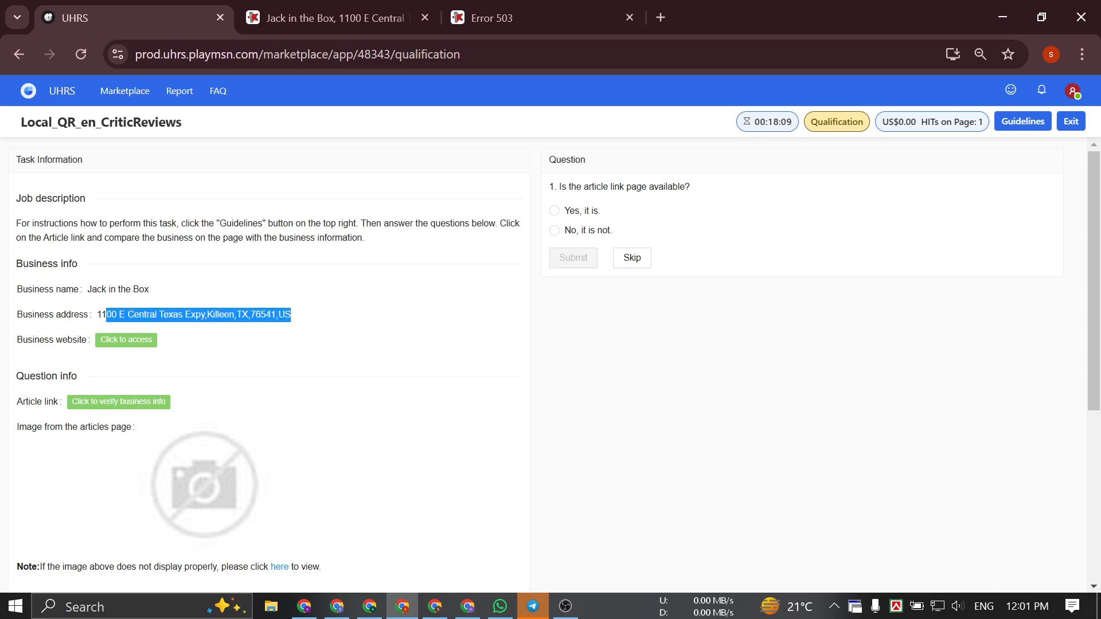
pyautogui.click(104, 321)
pyautogui.click(305, 5)
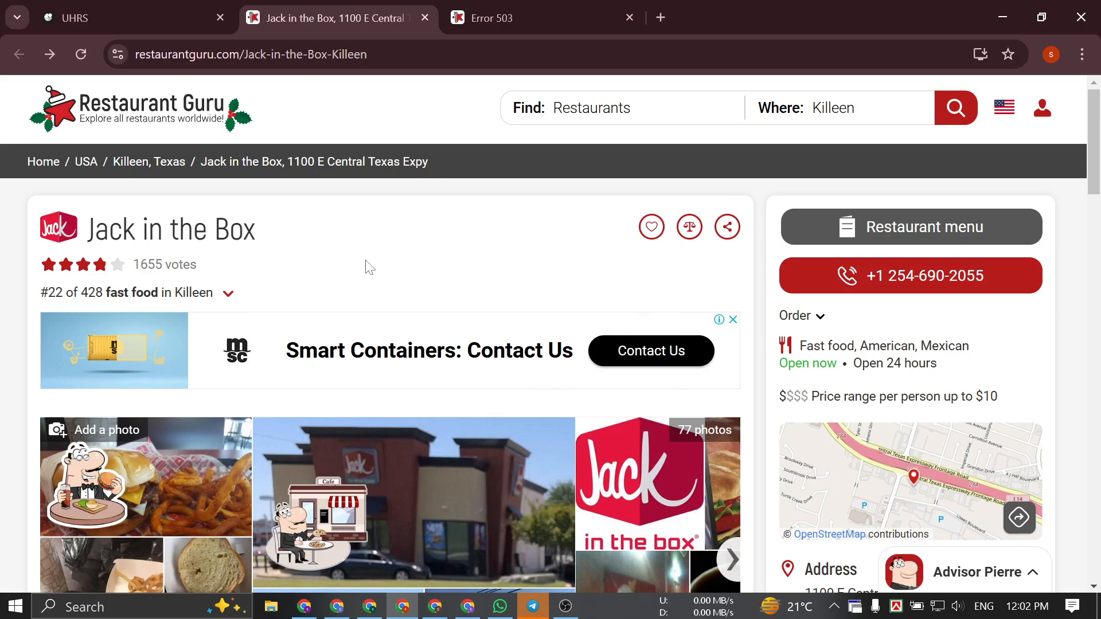
pyautogui.hotkey('ctrl', 'f')
pyautogui.hotkey('ctrl', 'v')
pyautogui.press('BackSpace')
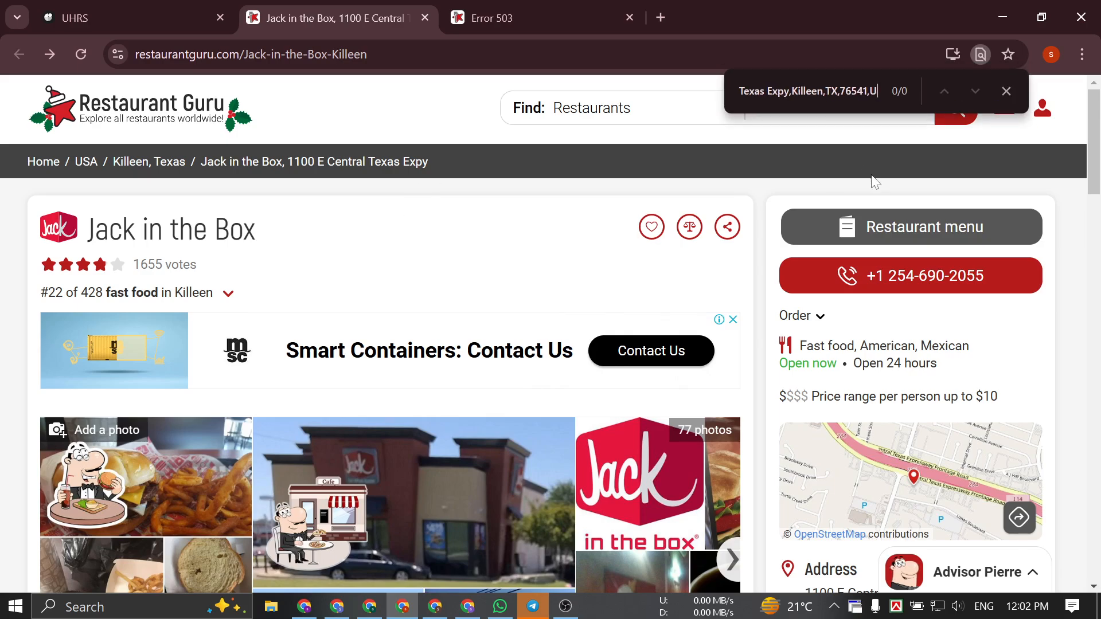
pyautogui.press('BackSpace')
pyautogui.press('BackSpace')
pyautogui.press('BackSpace')
pyautogui.press('BackSpace')
pyautogui.press('BackSpace')
pyautogui.press('BackSpace')
pyautogui.press('BackSpace')
pyautogui.press('BackSpace')
pyautogui.press('BackSpace')
pyautogui.press('BackSpace')
pyautogui.press('BackSpace')
pyautogui.press('BackSpace')
pyautogui.press('BackSpace')
pyautogui.press('BackSpace')
pyautogui.press('BackSpace')
pyautogui.press('BackSpace')
pyautogui.press('BackSpace')
pyautogui.press('BackSpace')
pyautogui.press('BackSpace')
pyautogui.press('BackSpace')
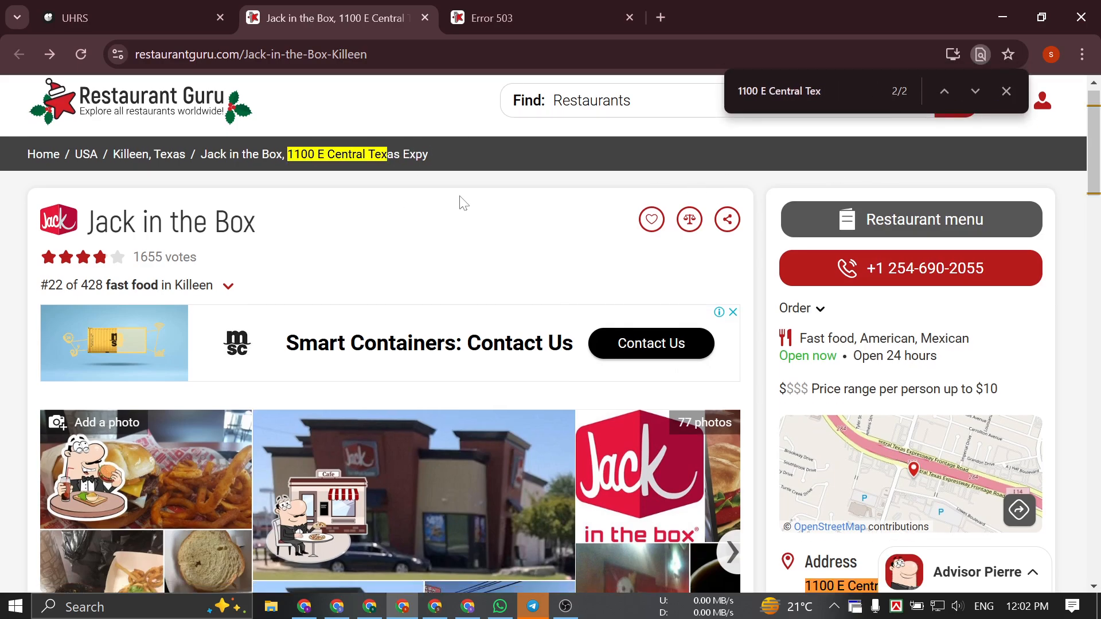
pyautogui.click(1006, 92)
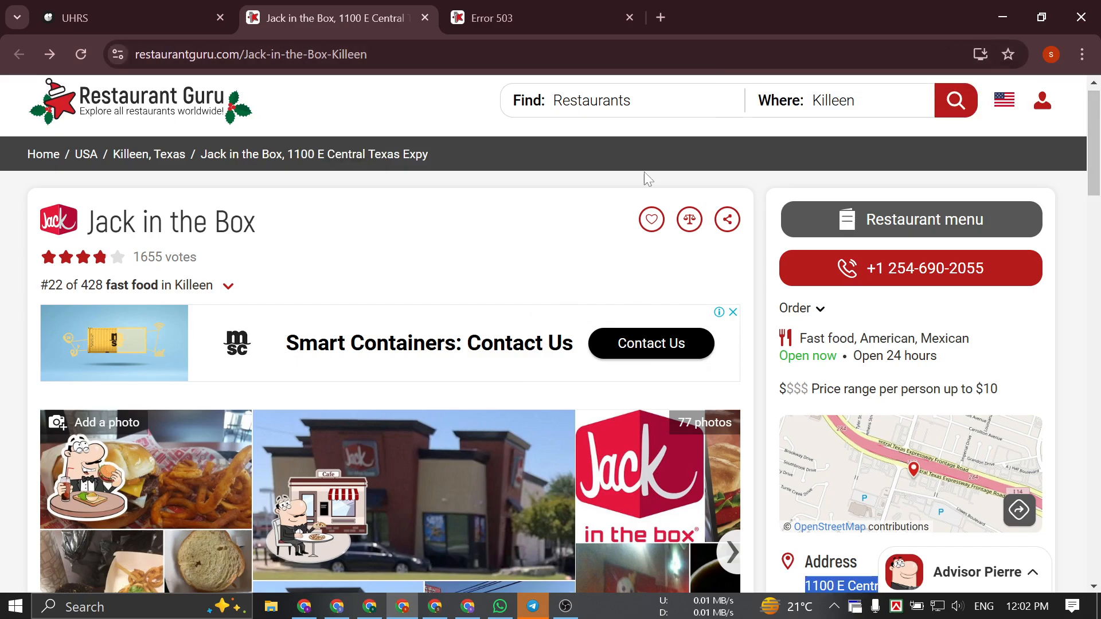
pyautogui.click(133, 16)
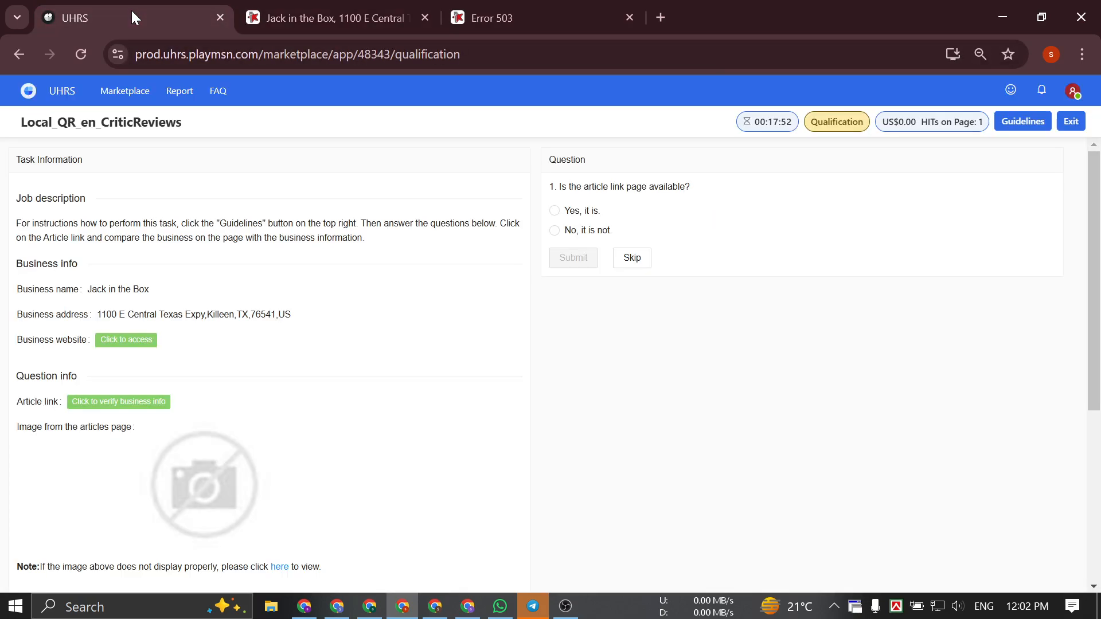
# - Switch to the other browser window, reload the UHRS Marketplace task list, and minimise that window
pyautogui.click(303, 606)
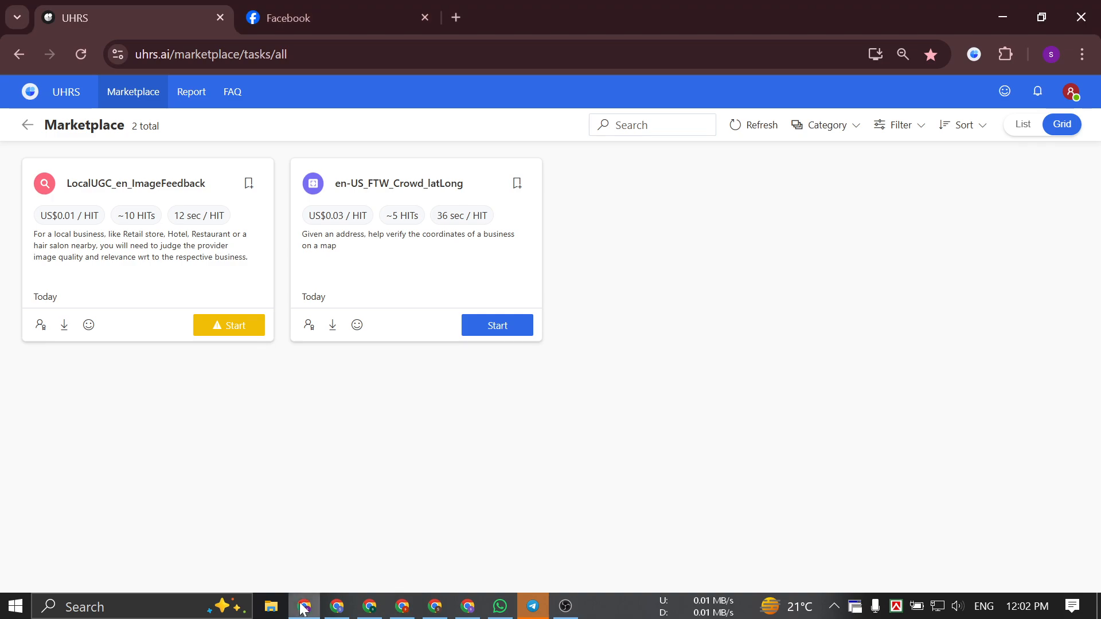
pyautogui.click(154, 92)
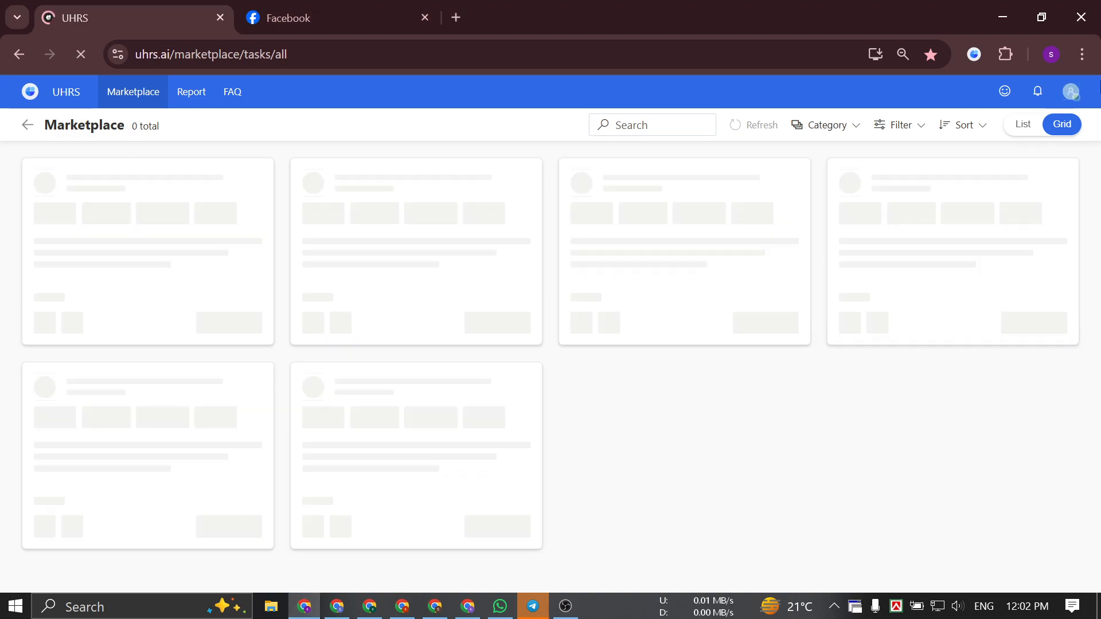
pyautogui.click(1005, 8)
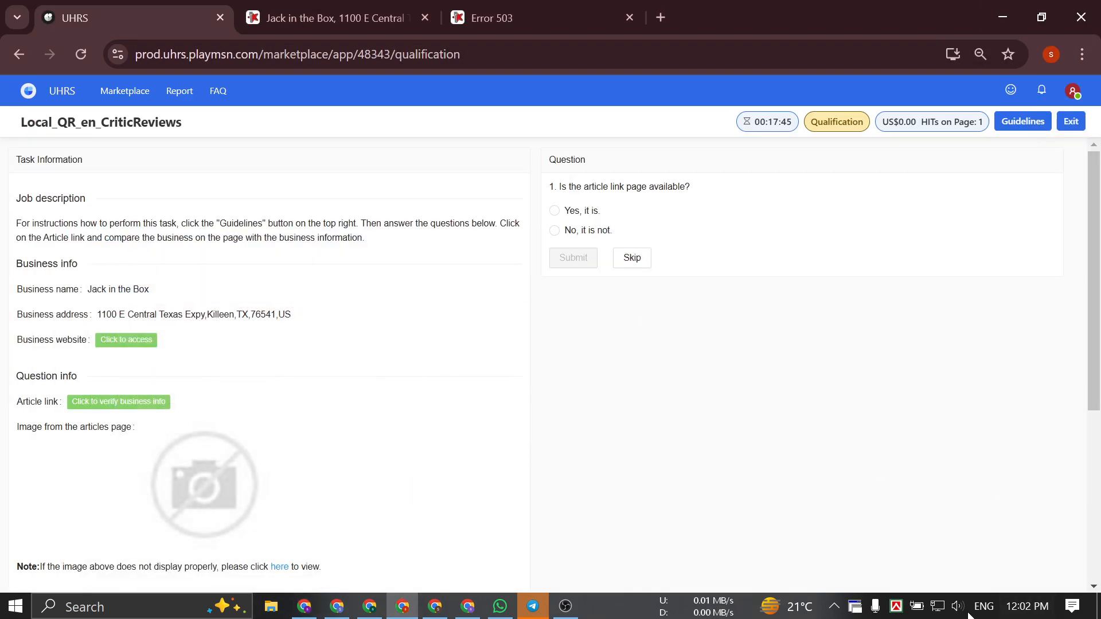
# - With Wi-Fi turned off, try to submit "No, it is not." as the article link answer for Jack in the Box
pyautogui.click(938, 608)
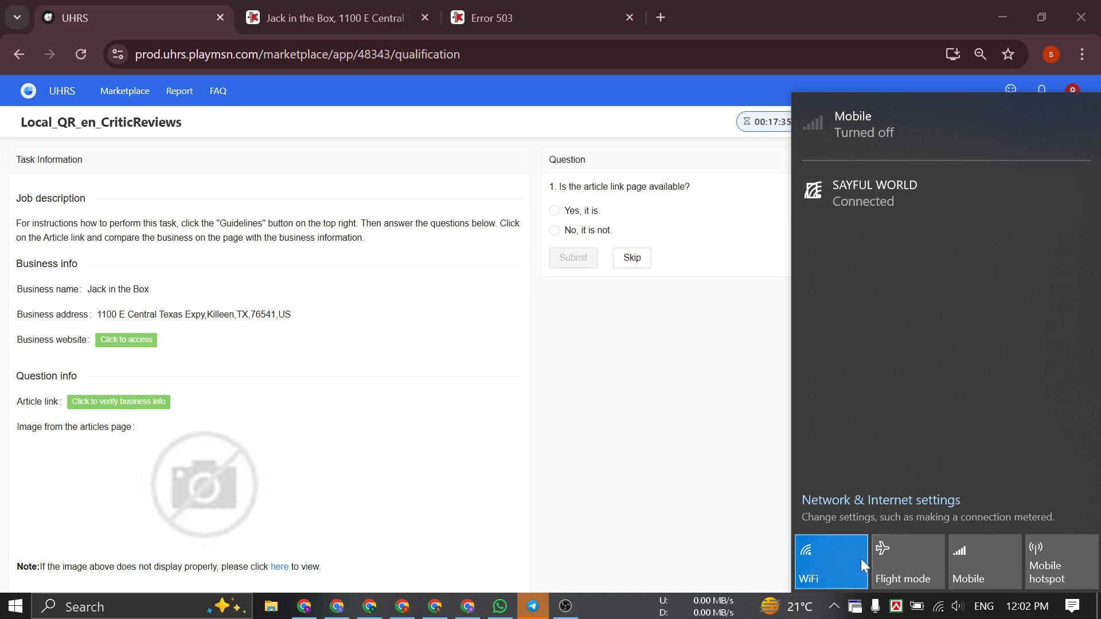
pyautogui.click(855, 560)
pyautogui.click(585, 333)
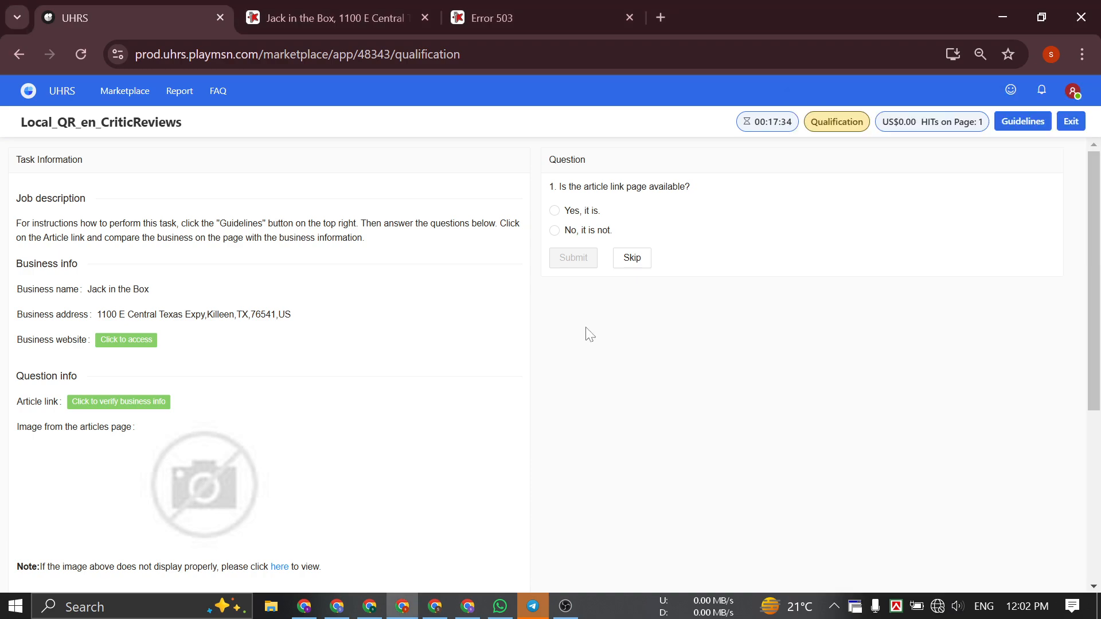
pyautogui.click(554, 230)
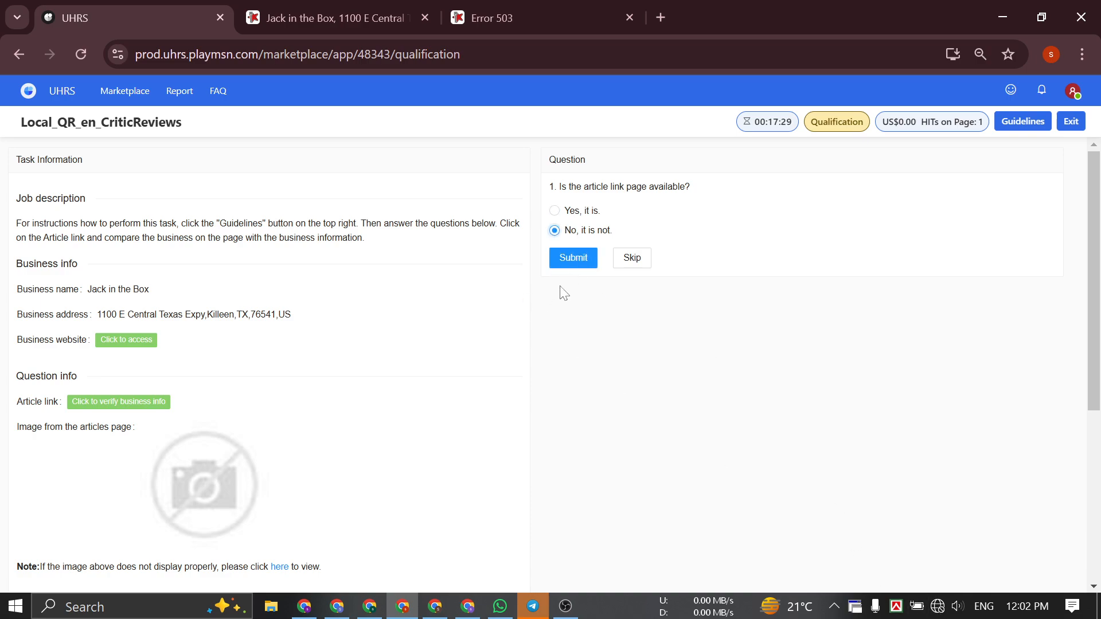
pyautogui.click(563, 258)
# - Turn Wi-Fi back on and examine the details in the submission error dialog
pyautogui.click(938, 607)
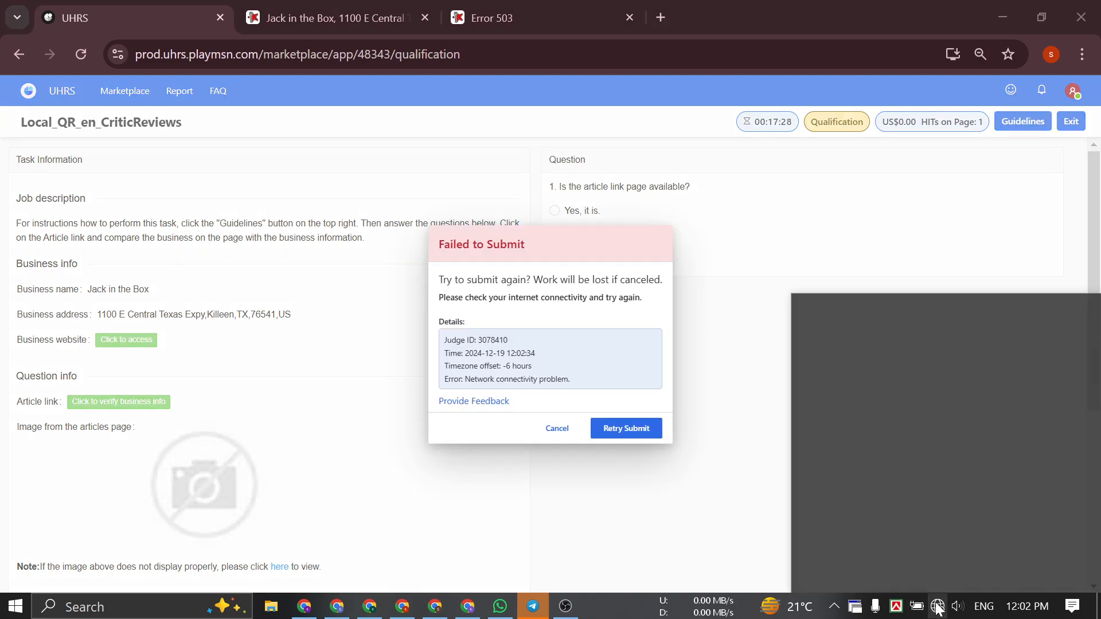
pyautogui.click(844, 563)
pyautogui.click(937, 608)
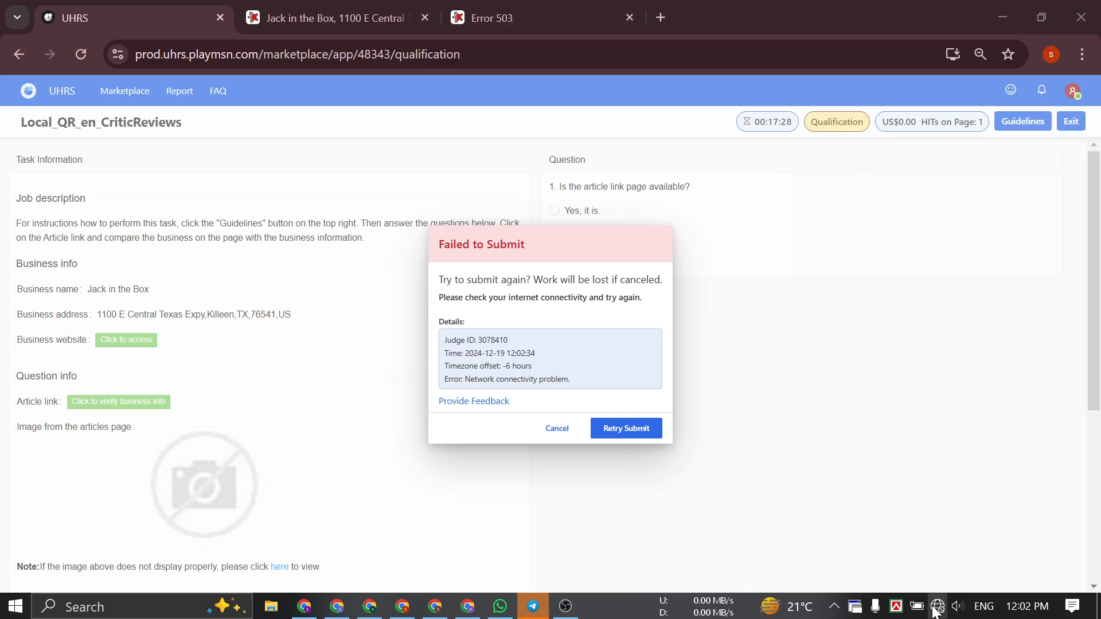
pyautogui.tripleClick(533, 332)
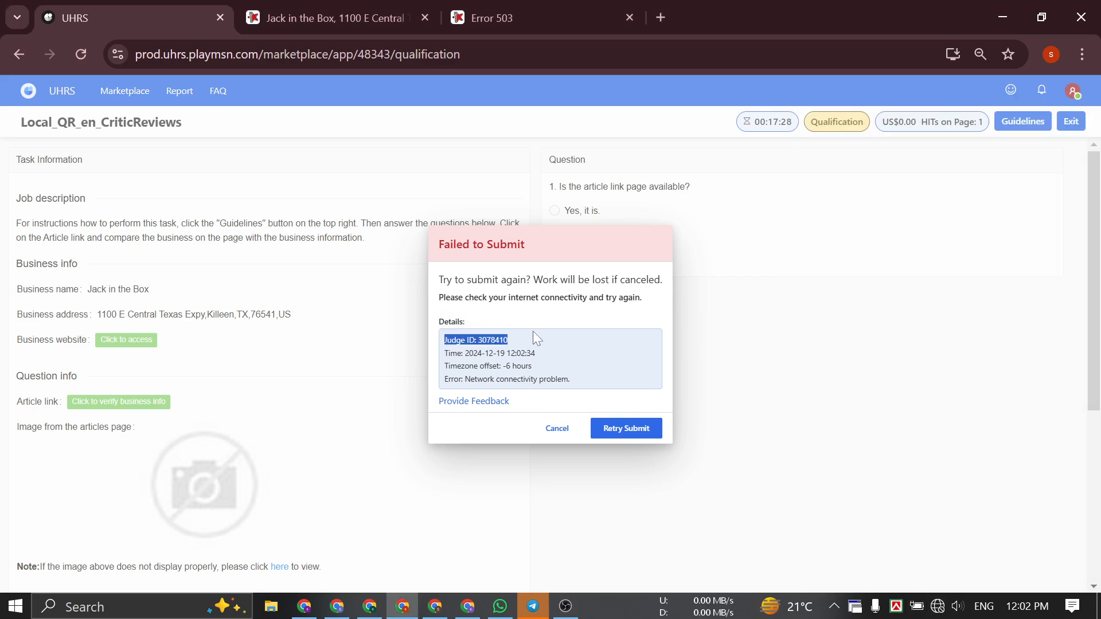
pyautogui.click(526, 340)
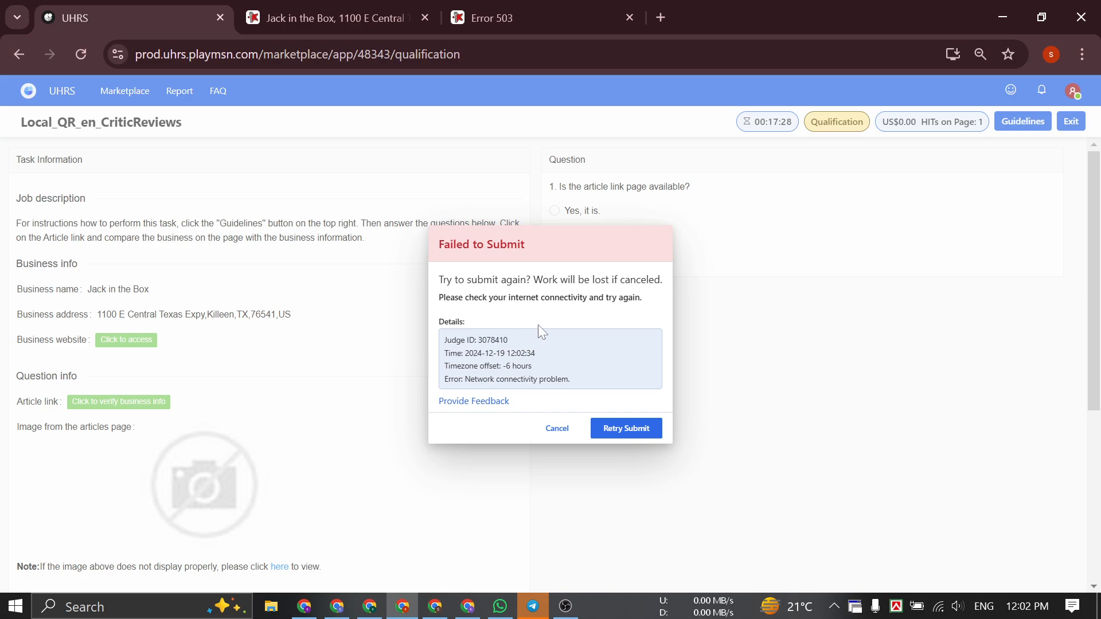
# - Review the error details in the failed submission dialog for Jack in the Box and cancel the resubmission
pyautogui.tripleClick(533, 338)
pyautogui.click(549, 345)
pyautogui.tripleClick(558, 349)
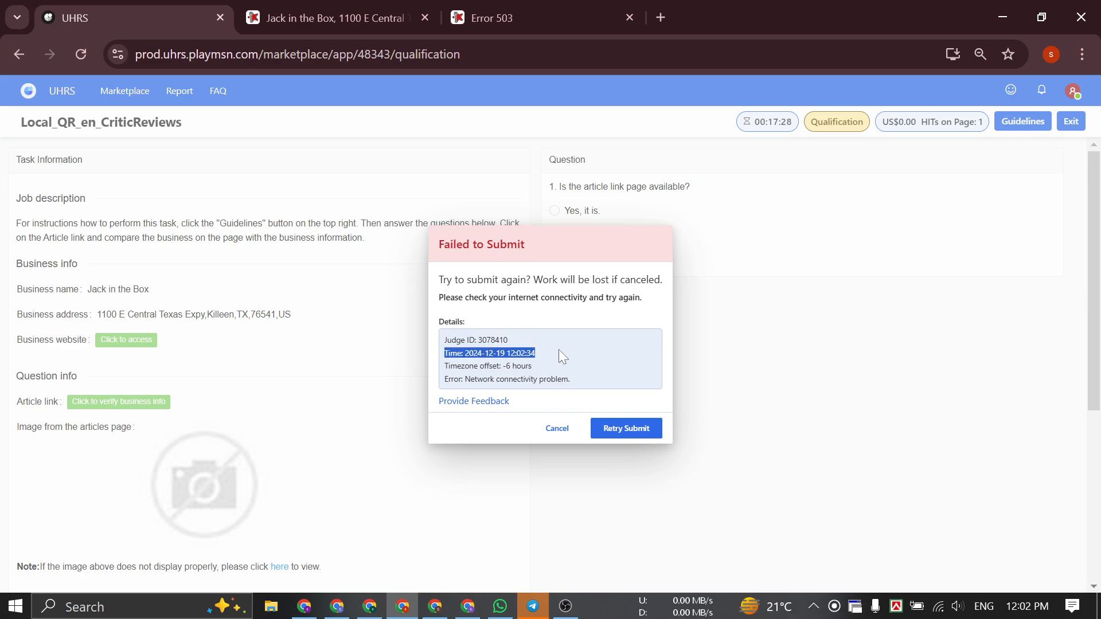
pyautogui.click(557, 353)
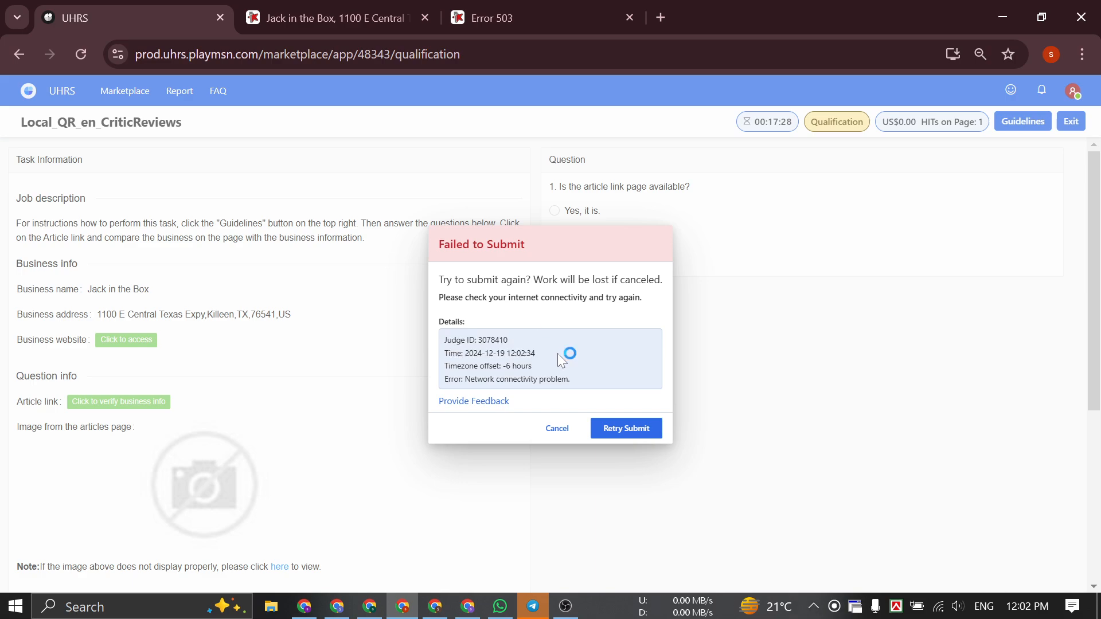
pyautogui.click(557, 429)
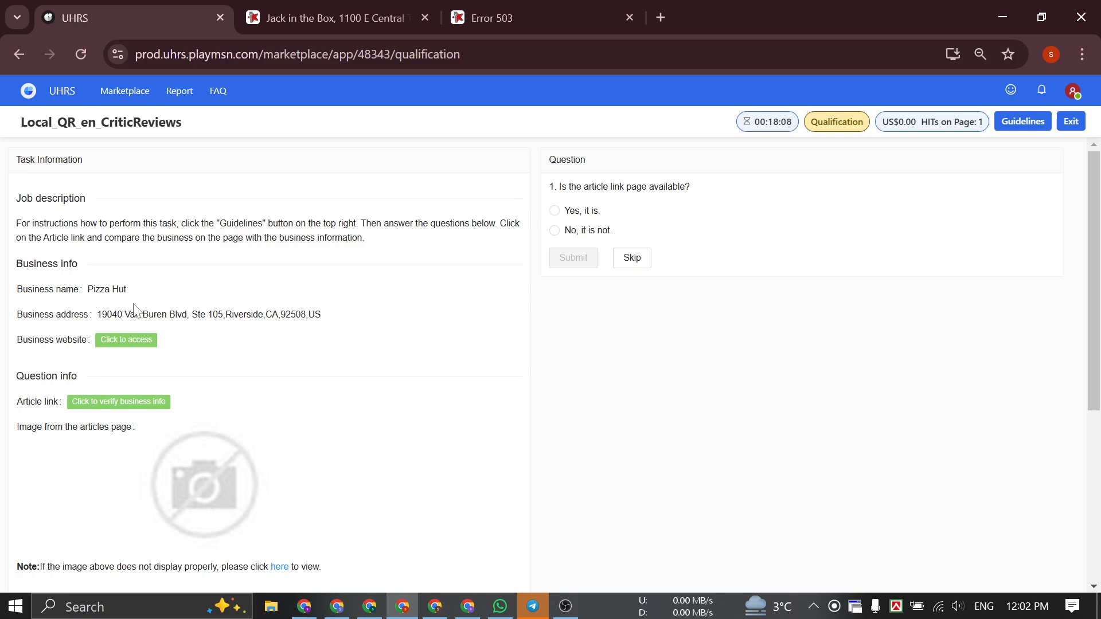
# - Open the Pizza Hut task's article link and examine the whole page to judge whether the article is available
pyautogui.doubleClick(174, 284)
pyautogui.click(258, 289)
pyautogui.click(113, 403)
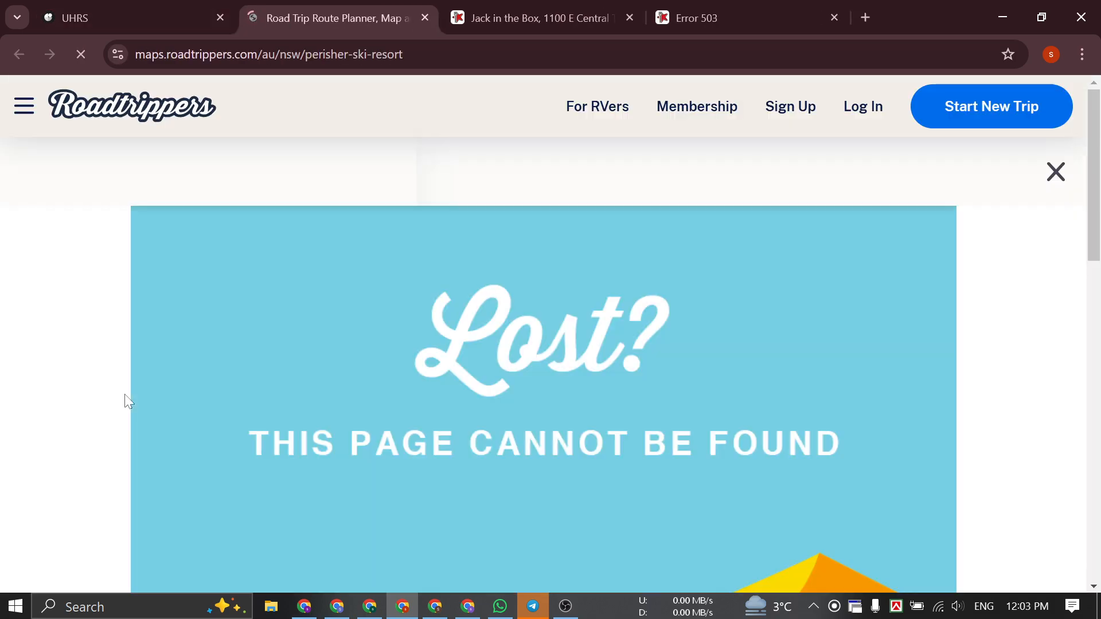
pyautogui.click(99, 8)
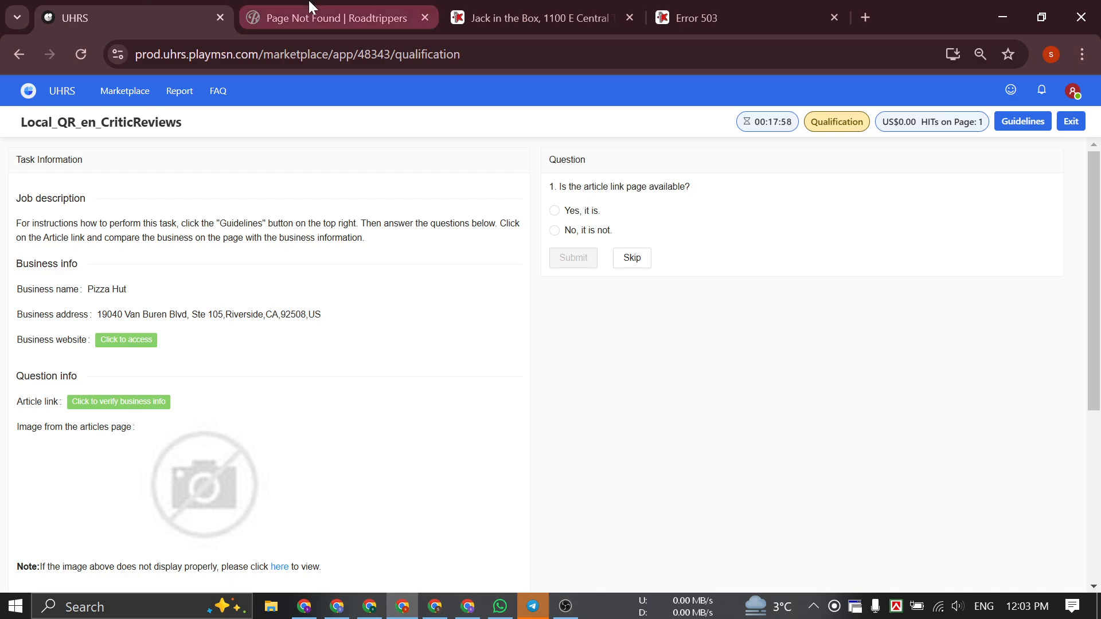
pyautogui.click(391, 7)
pyautogui.scroll(-10, 472, 233)
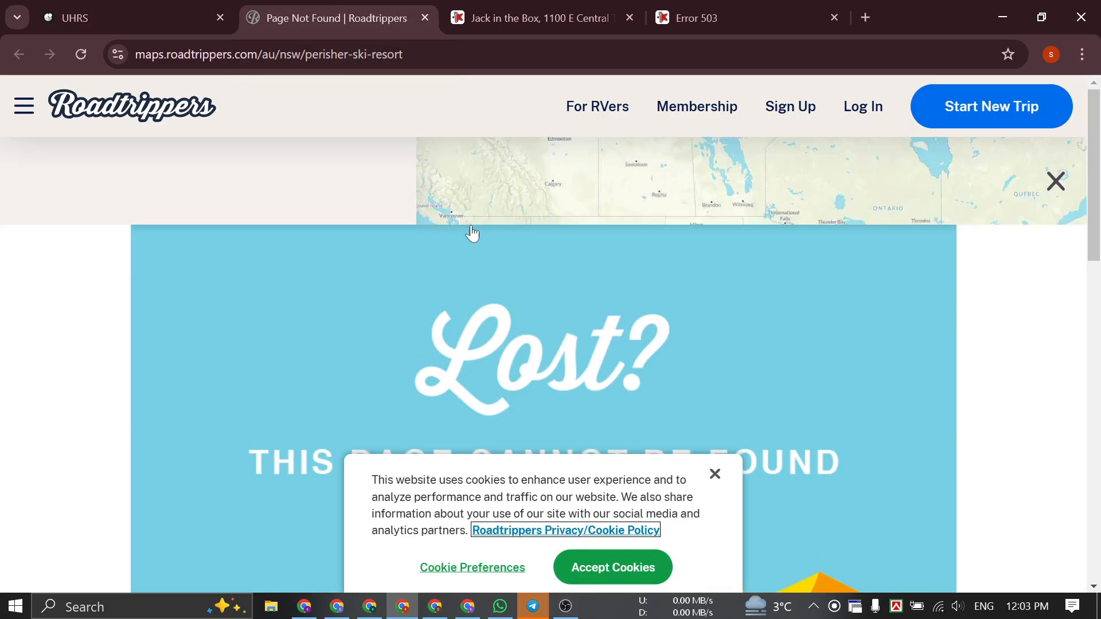
pyautogui.scroll(5, 469, 232)
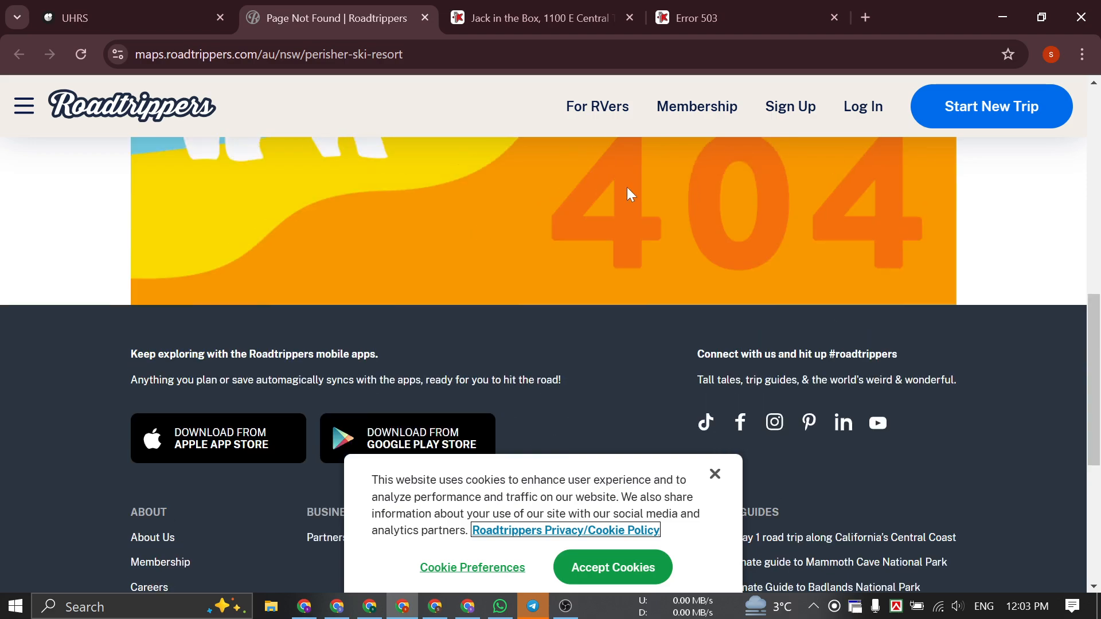
pyautogui.scroll(10, 630, 187)
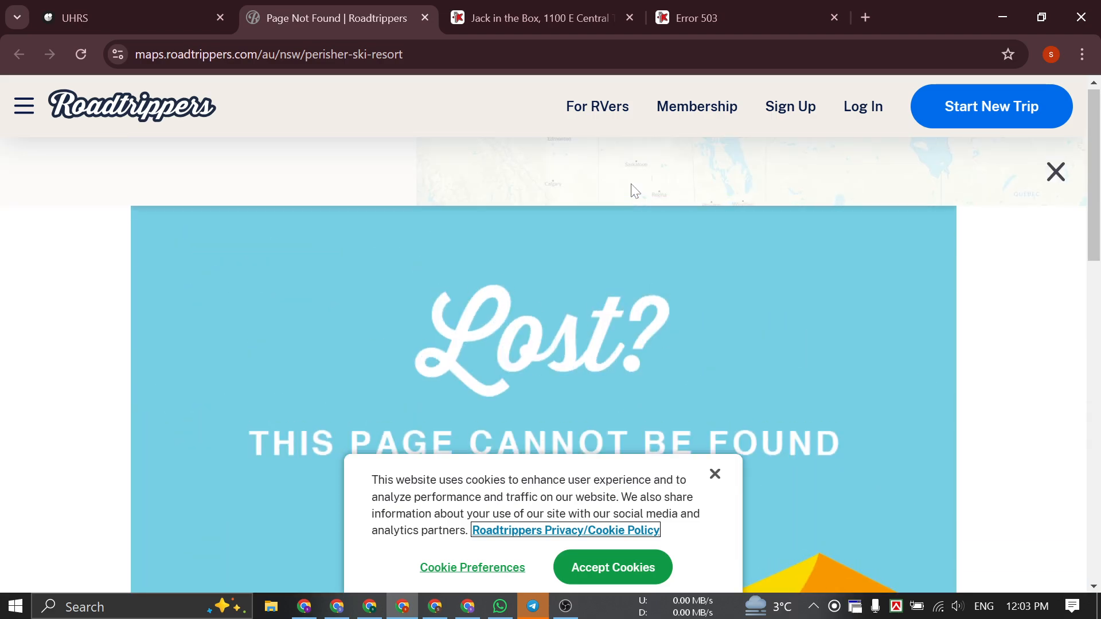
# - Answer "No, it is not." to the article link availability question for Pizza Hut and submit it
pyautogui.click(178, 8)
pyautogui.click(567, 213)
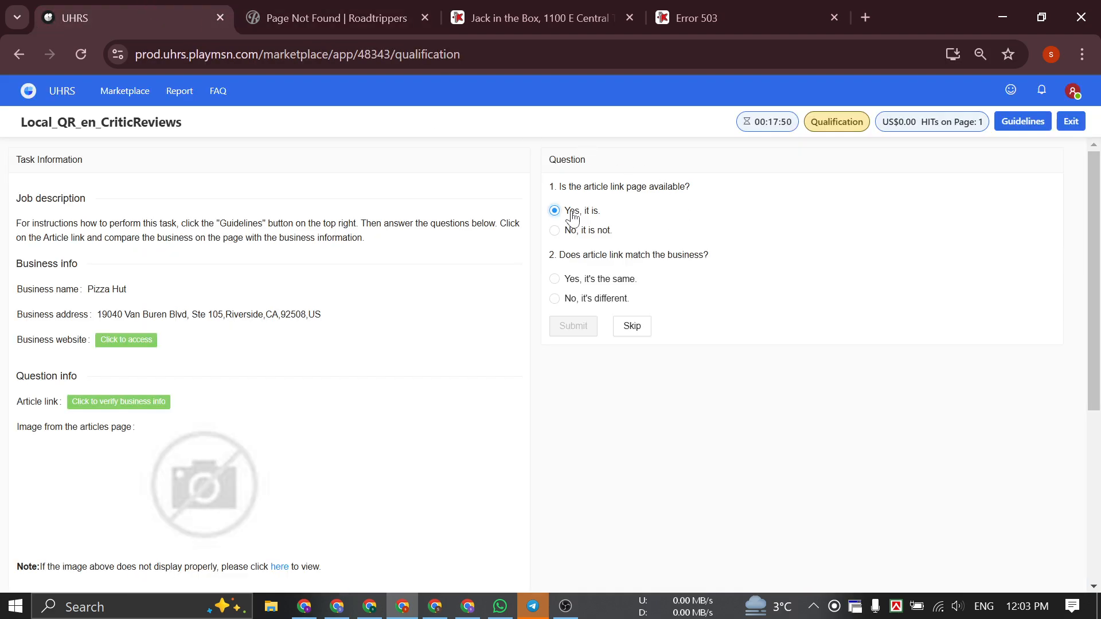
pyautogui.click(570, 232)
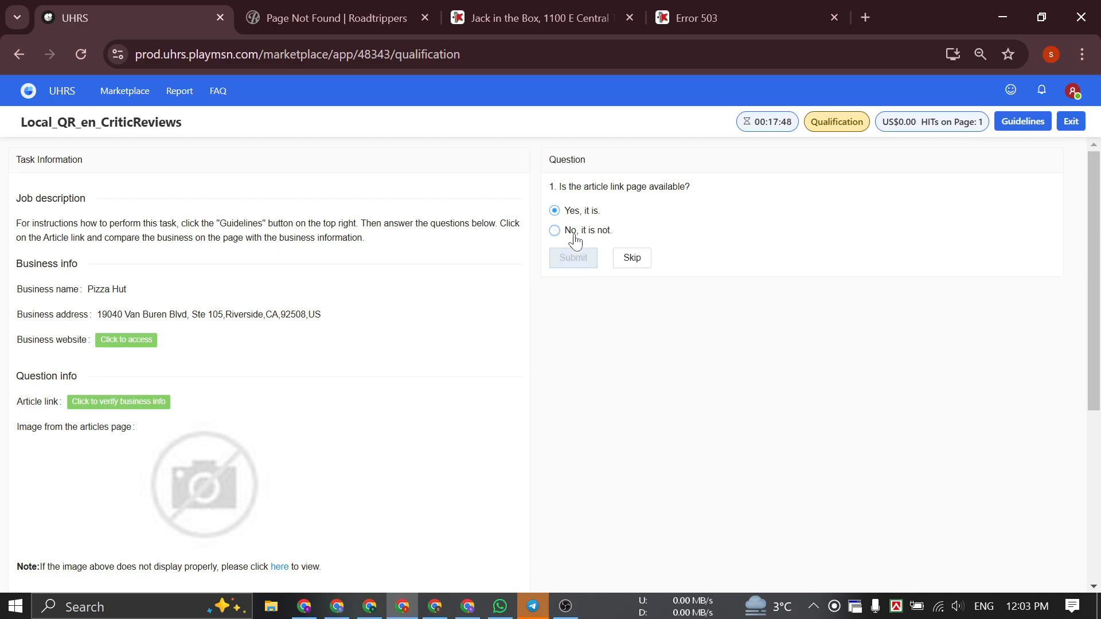
pyautogui.click(559, 260)
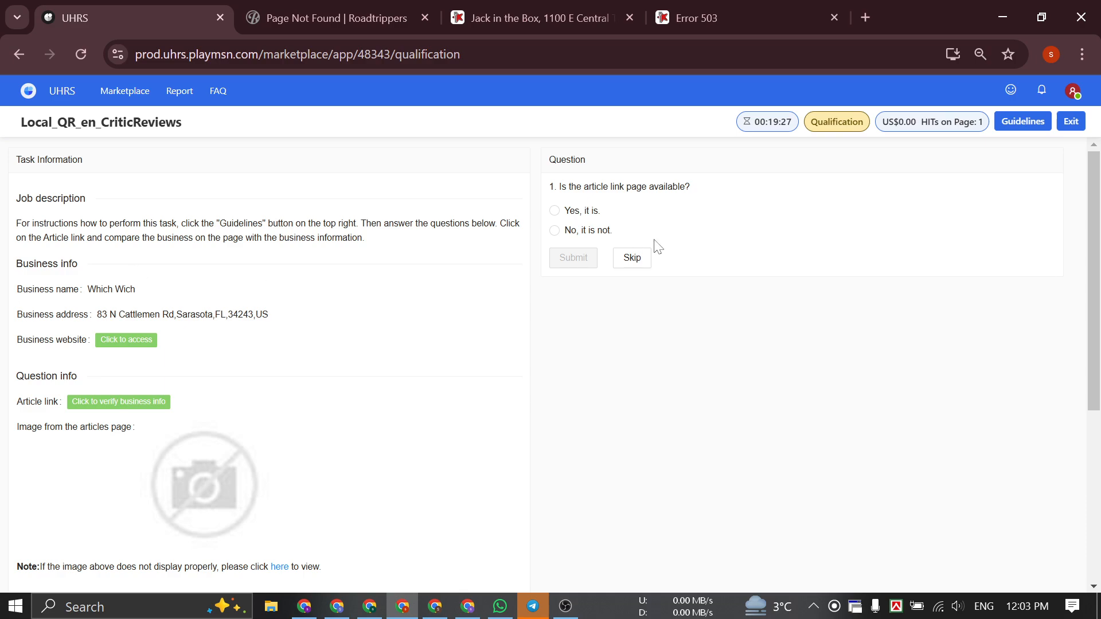
# - Open the Which Wich article link, compare the page with the business info, dismiss the ad overlay, and return to the task
pyautogui.click(144, 404)
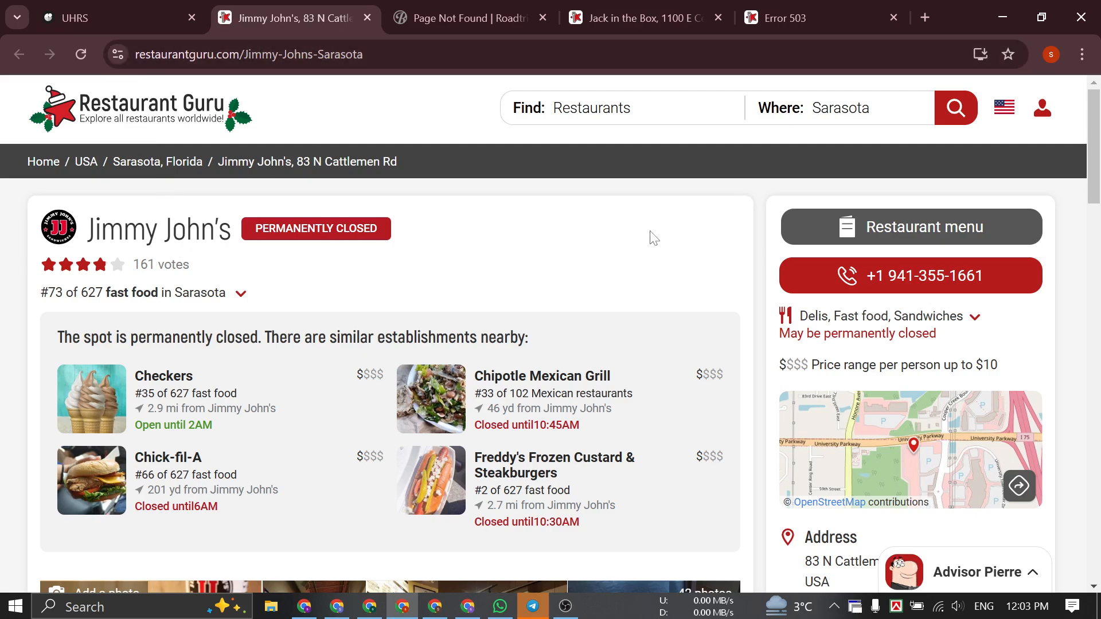
pyautogui.click(106, 14)
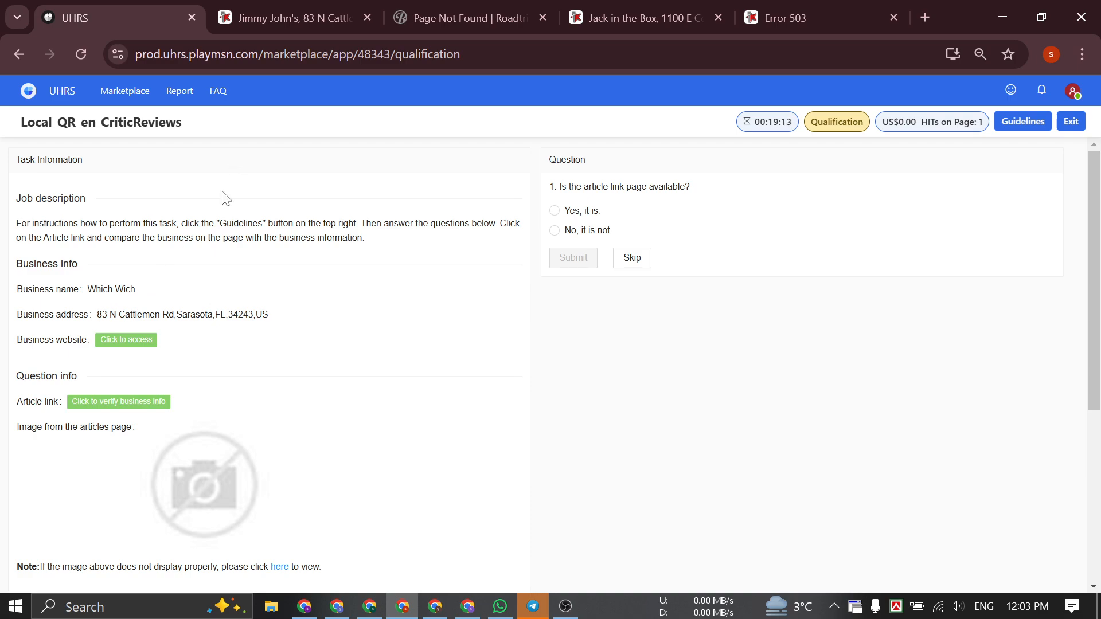
pyautogui.click(270, 23)
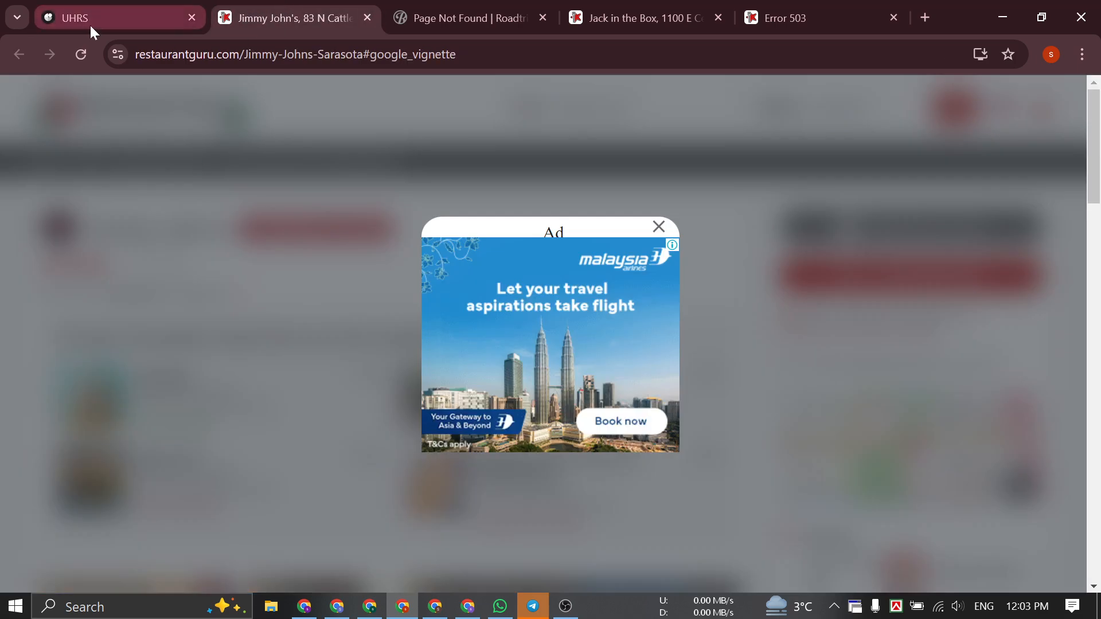
pyautogui.click(89, 23)
pyautogui.click(292, 16)
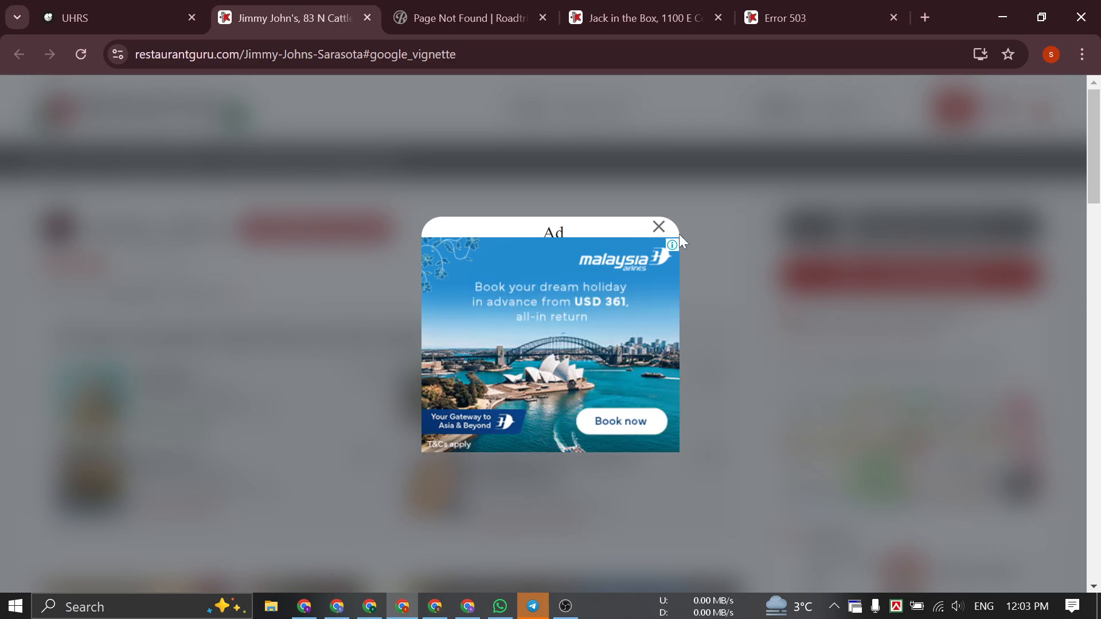
pyautogui.click(664, 232)
pyautogui.click(64, 11)
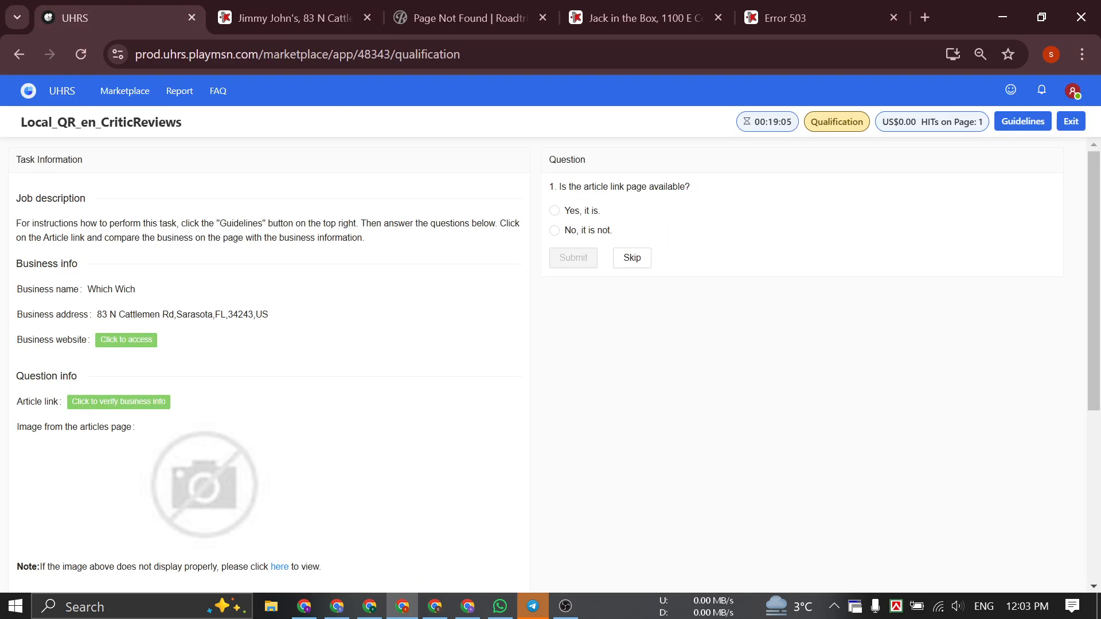
# - Recheck the Which Wich article page, answer "Yes, it is." for availability and "No, it's different." for the business match, and submit
pyautogui.click(290, 16)
pyautogui.click(163, 8)
pyautogui.click(581, 211)
pyautogui.click(289, 12)
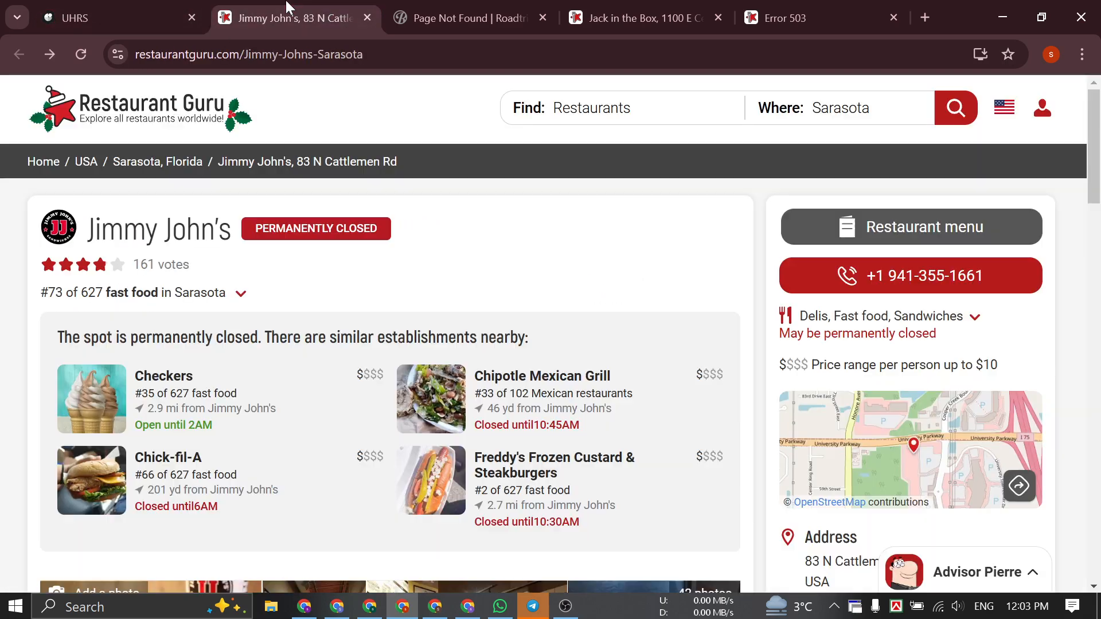
pyautogui.click(120, 18)
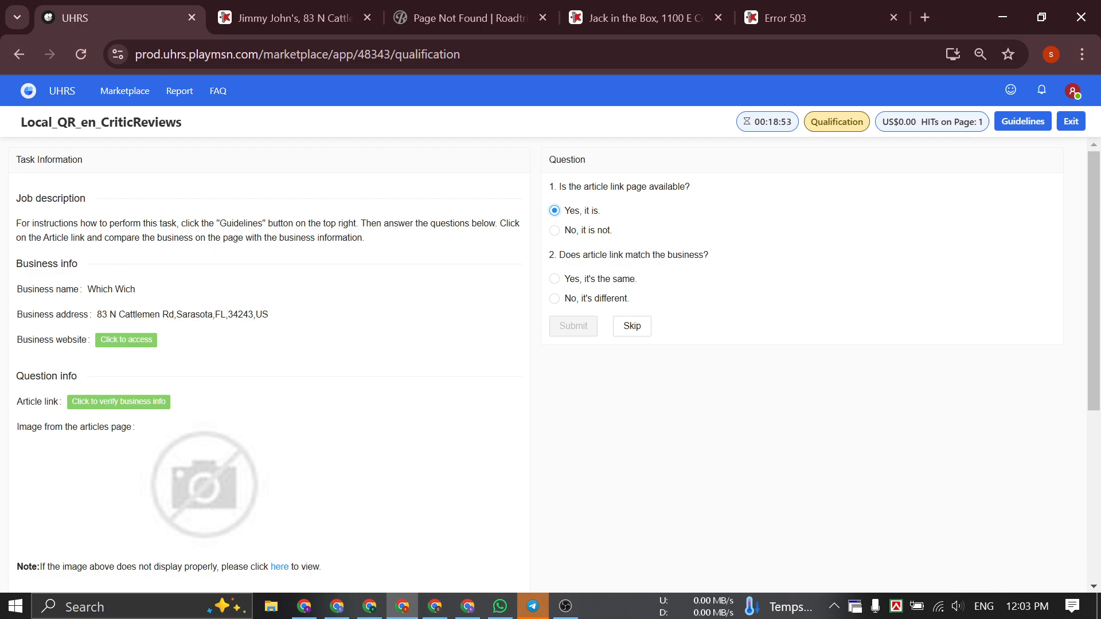
pyautogui.click(272, 26)
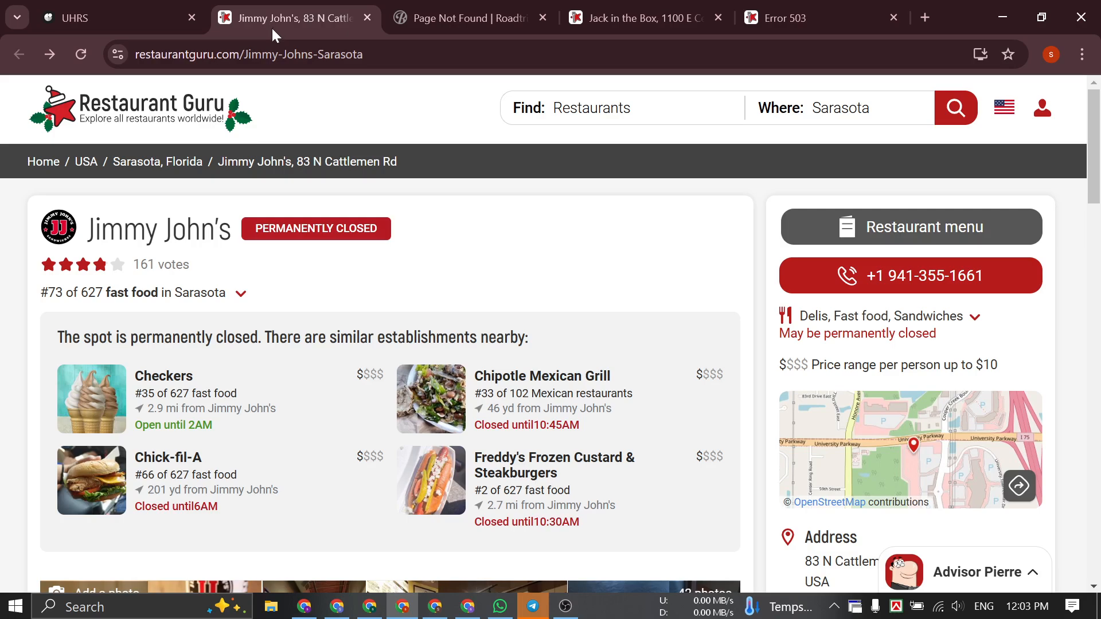
pyautogui.click(130, 15)
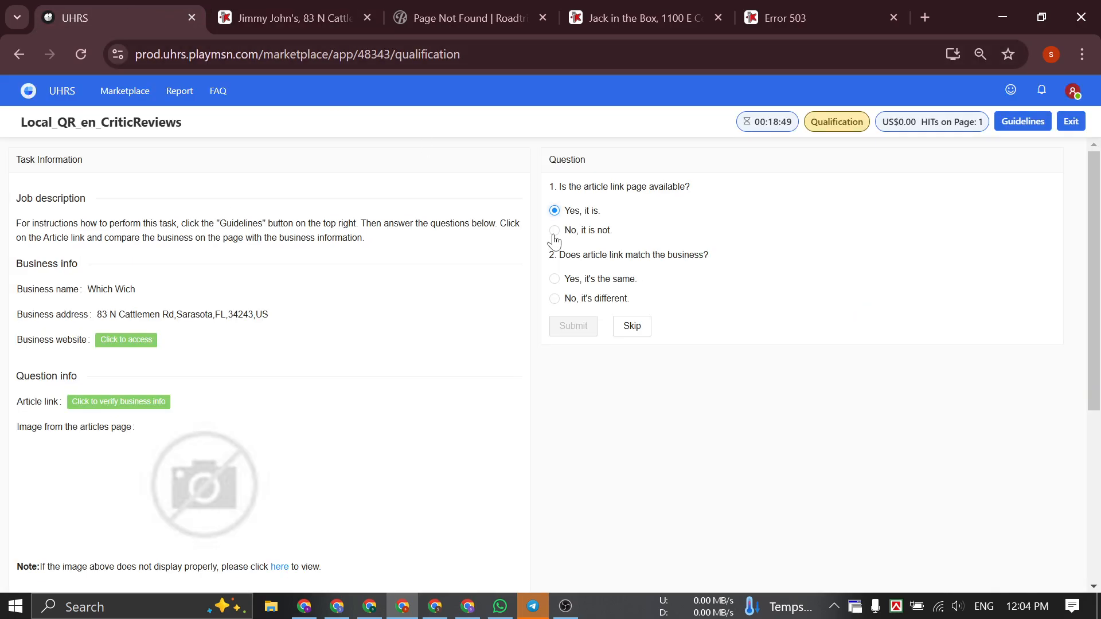
pyautogui.click(581, 301)
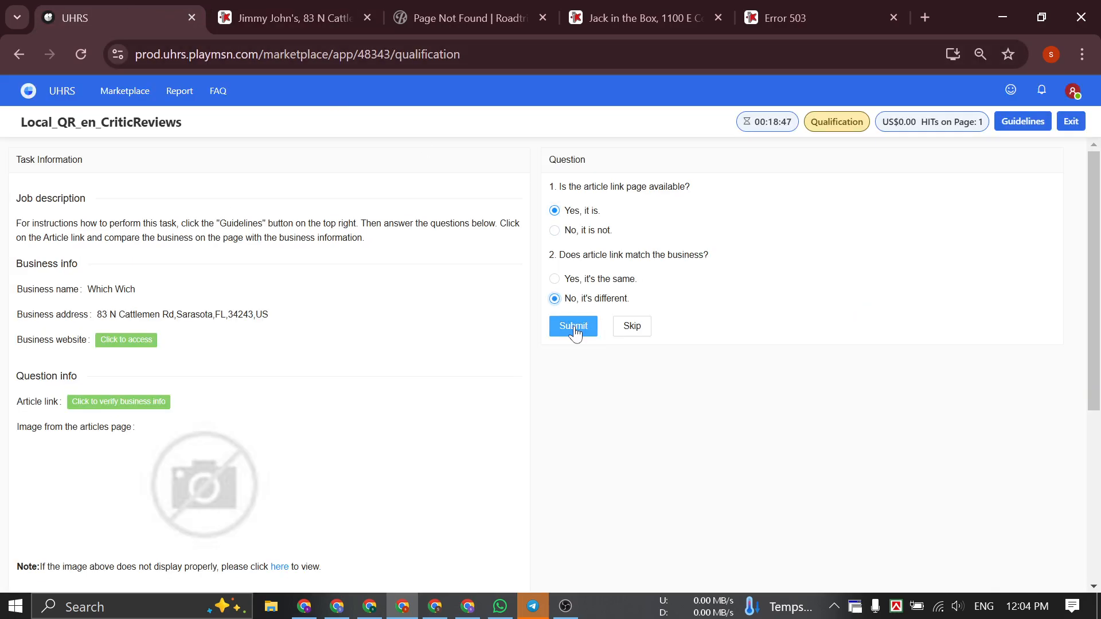
pyautogui.click(574, 326)
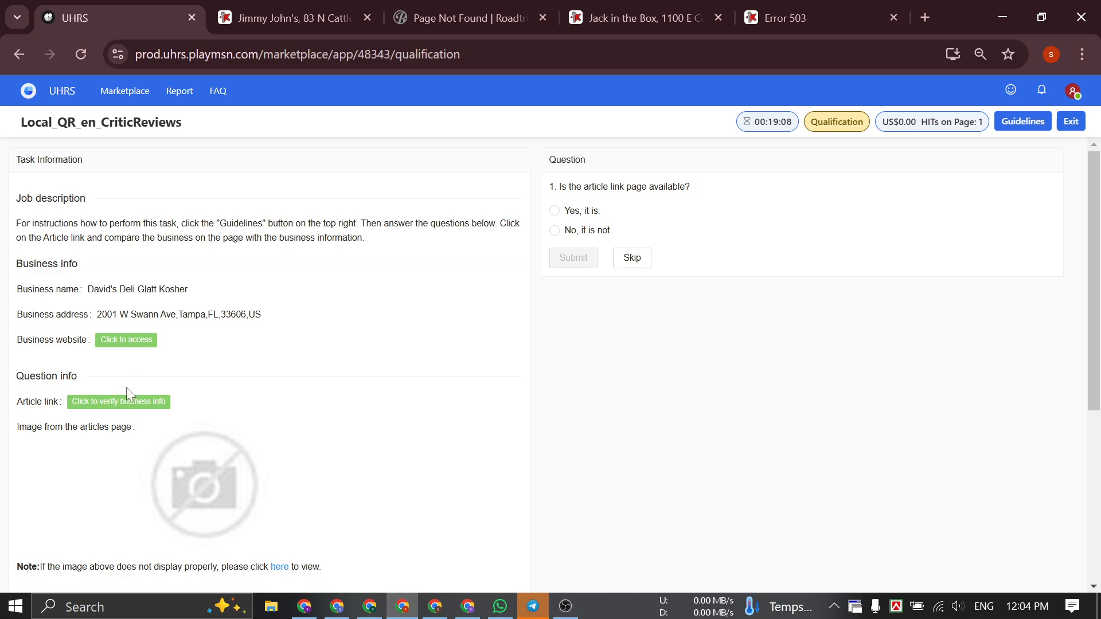
# - Check the article link page for David's Deli Glatt Kosher, answer "No, it is not." for availability, and submit
pyautogui.click(124, 404)
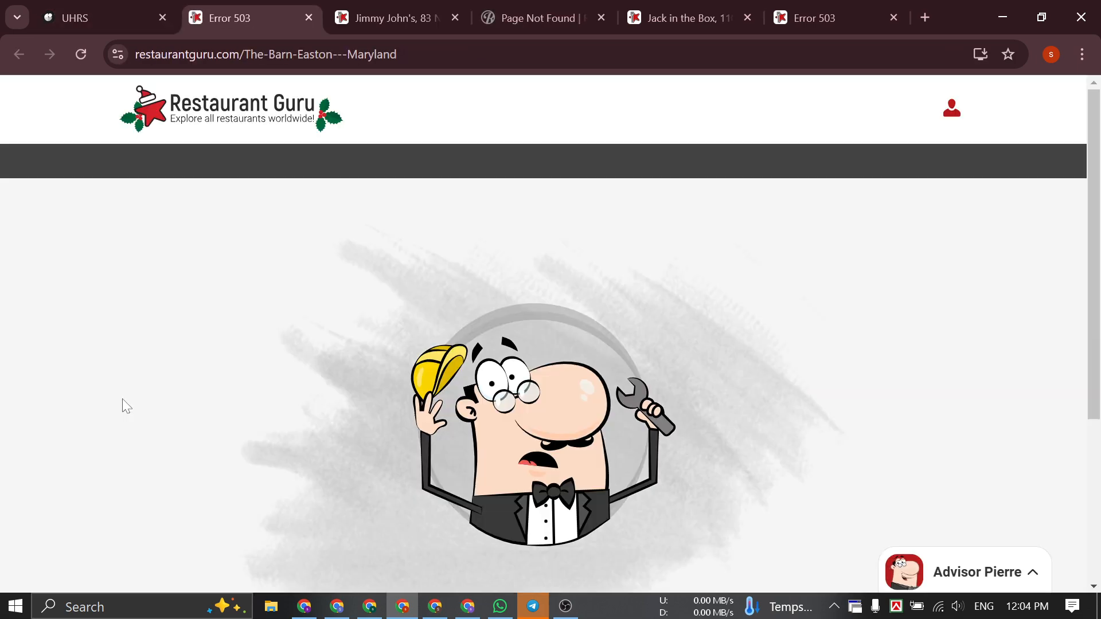
pyautogui.scroll(-4, 439, 261)
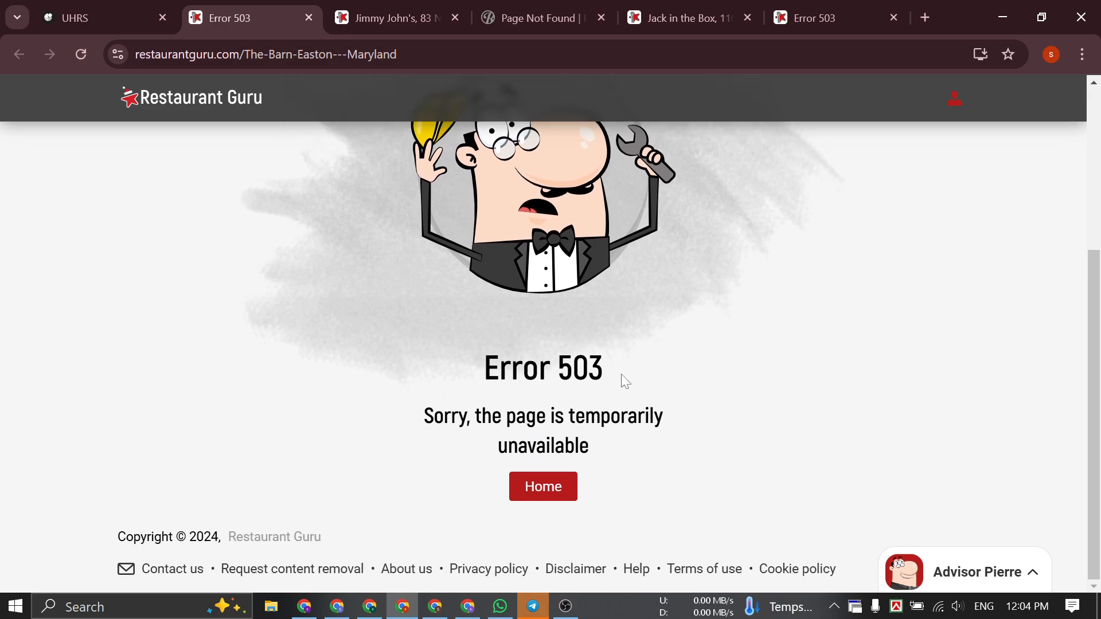
pyautogui.scroll(5, 625, 381)
pyautogui.click(115, 15)
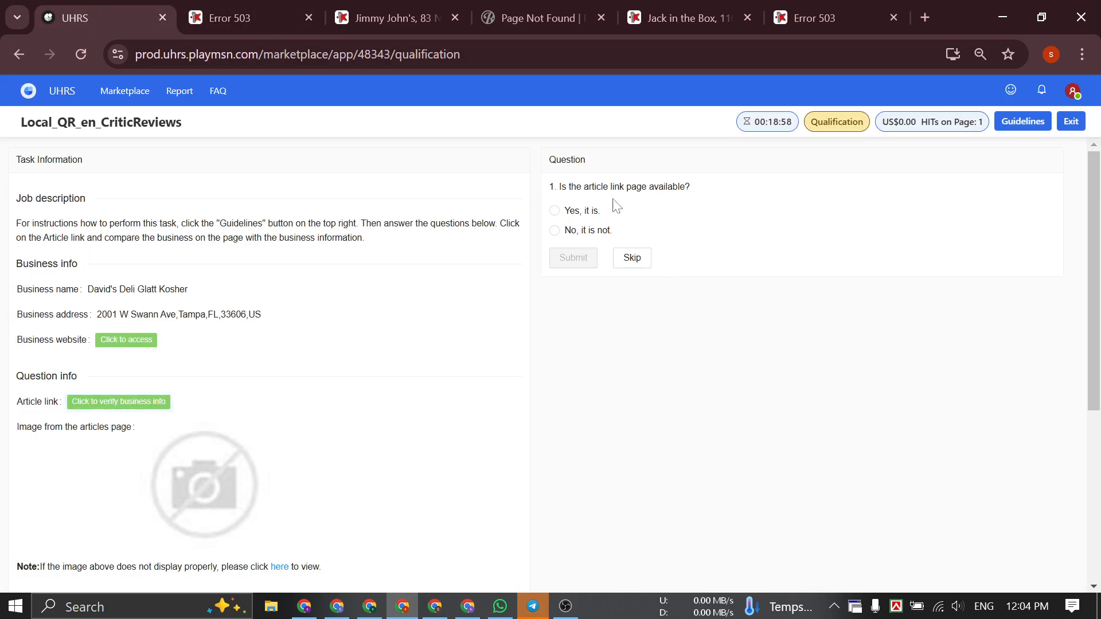
pyautogui.click(558, 230)
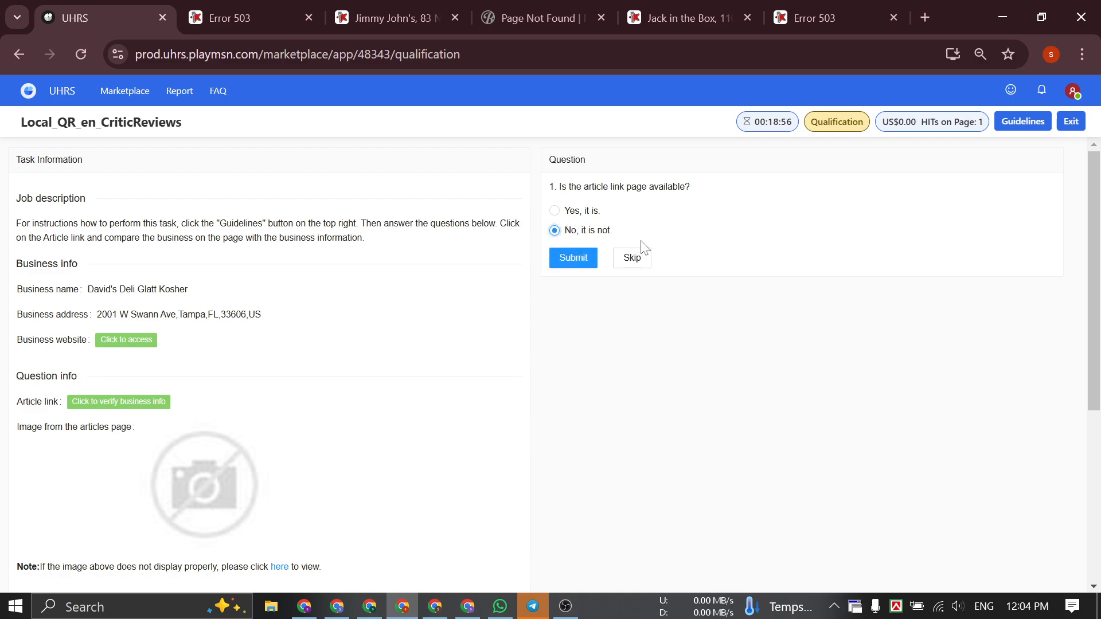
pyautogui.click(567, 256)
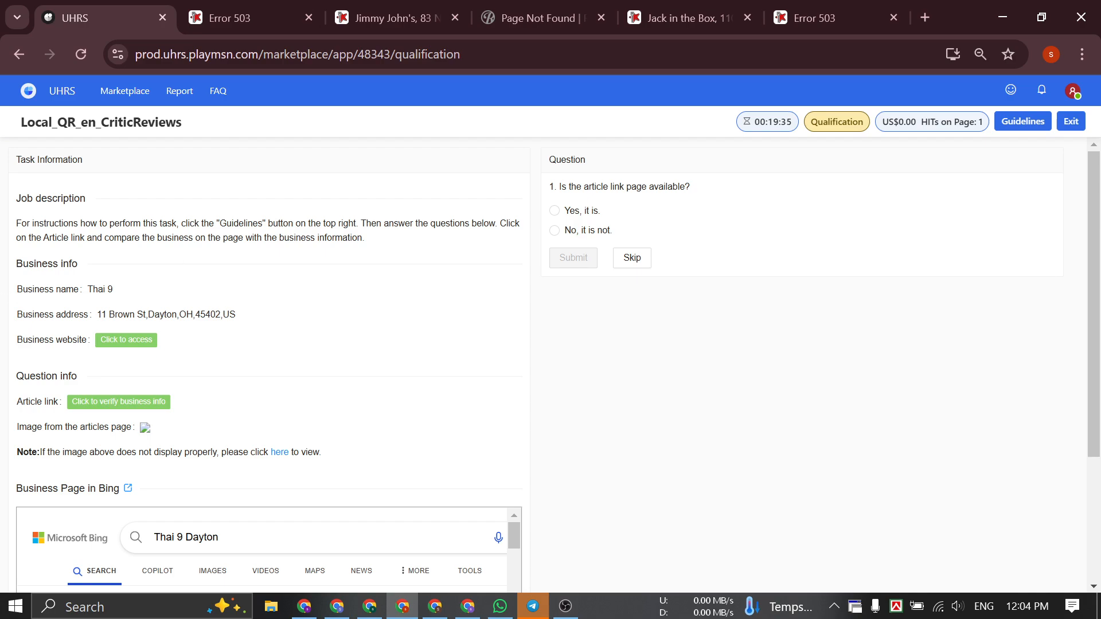
# - Open the Thai 9 article link and compare the page's name and address with the task's business info
pyautogui.scroll(-2, 7, 339)
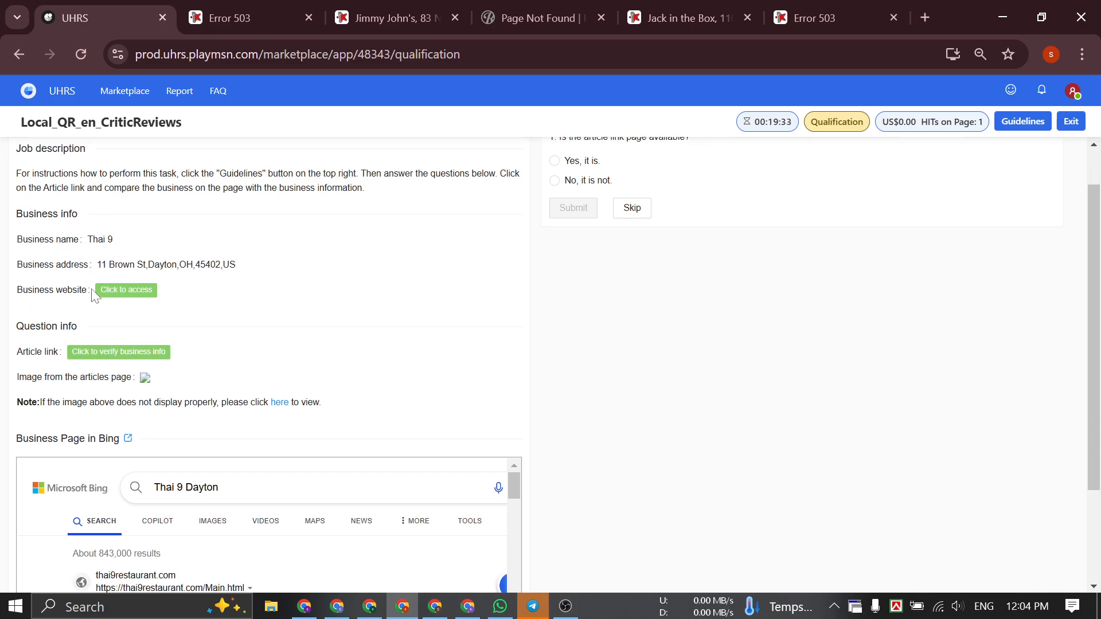
pyautogui.click(107, 316)
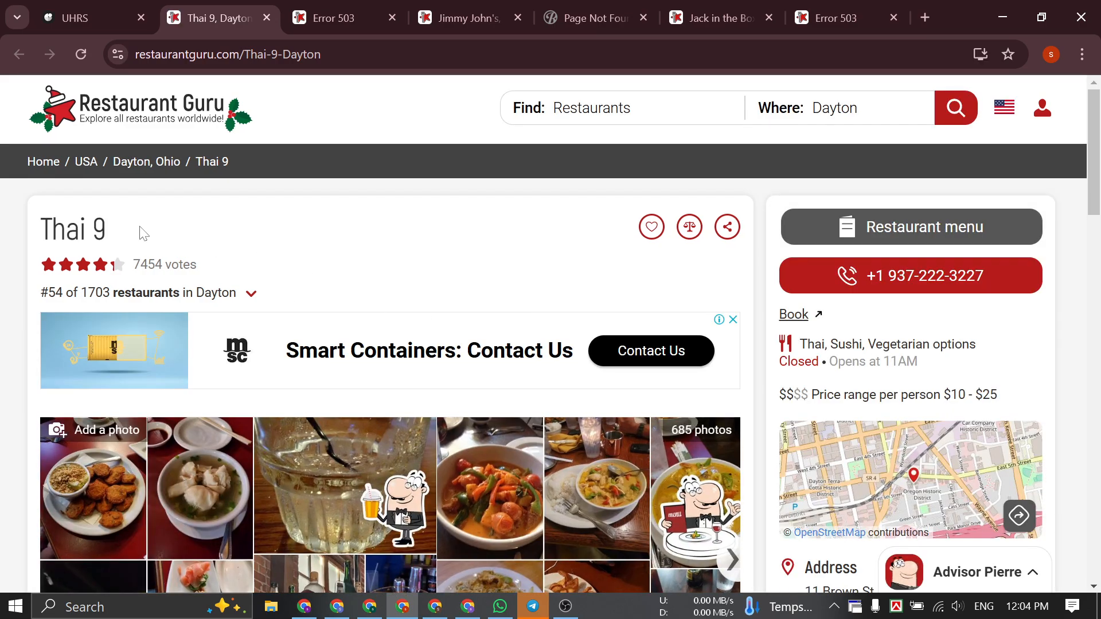
pyautogui.scroll(-3, 469, 268)
pyautogui.scroll(3, 690, 297)
pyautogui.scroll(-10, 197, 234)
pyautogui.scroll(6, 198, 234)
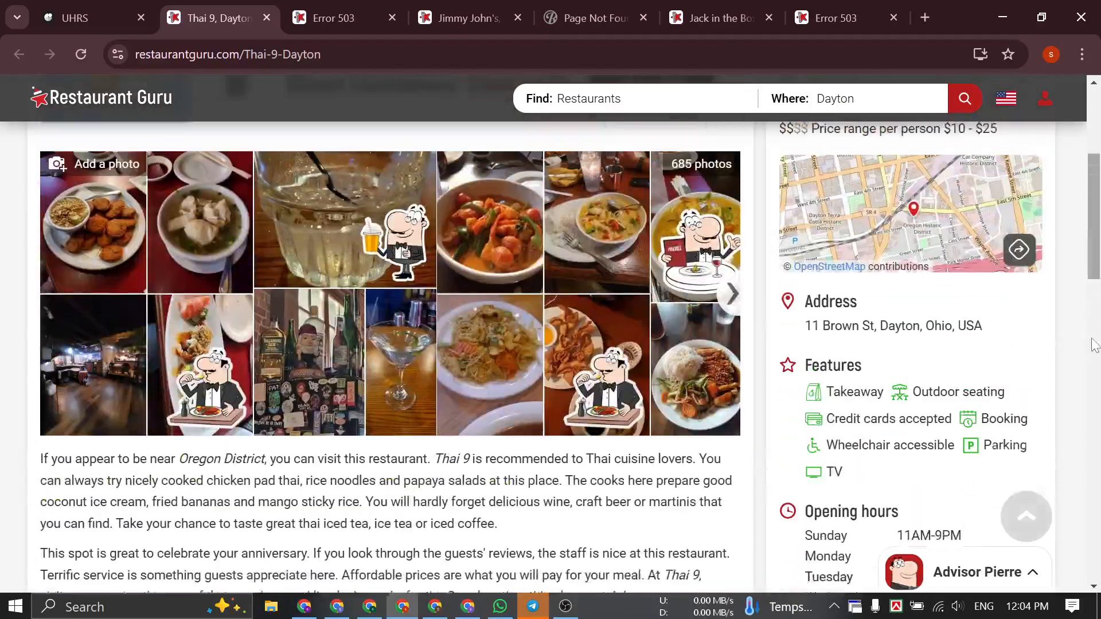
pyautogui.scroll(2, 449, 167)
pyautogui.scroll(-1, 239, 103)
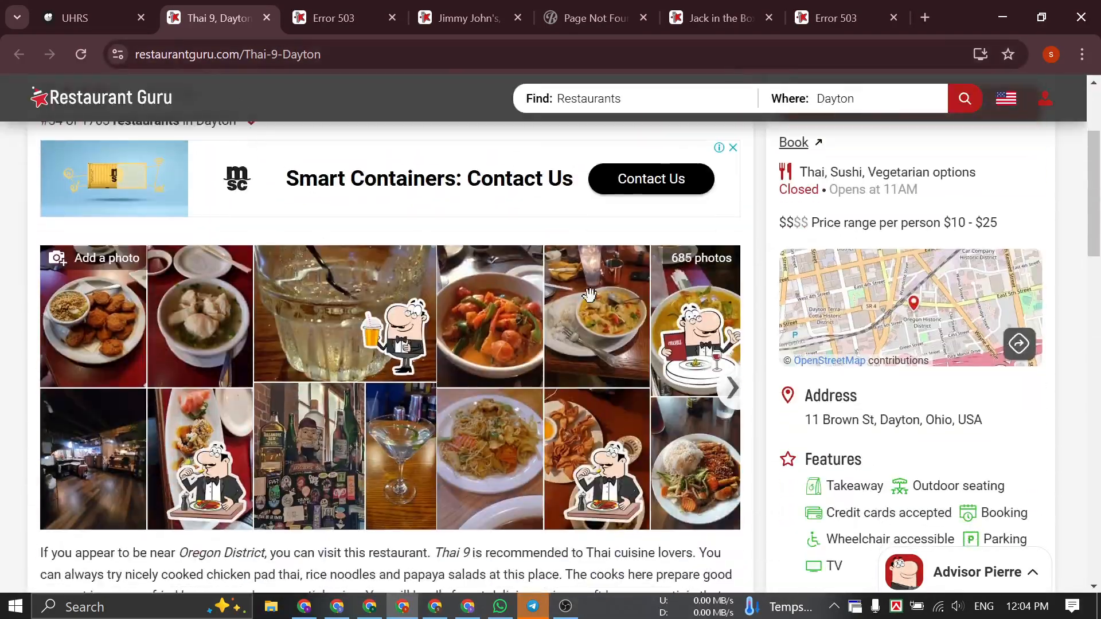
pyautogui.click(108, 12)
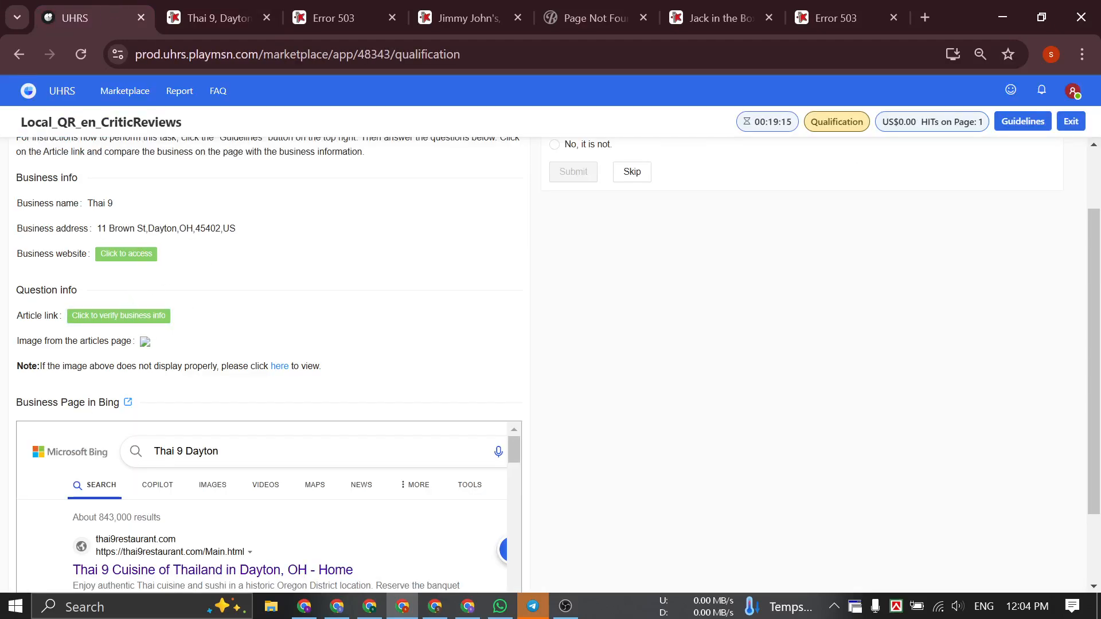
pyautogui.moveTo(241, 228); pyautogui.dragTo(95, 230)
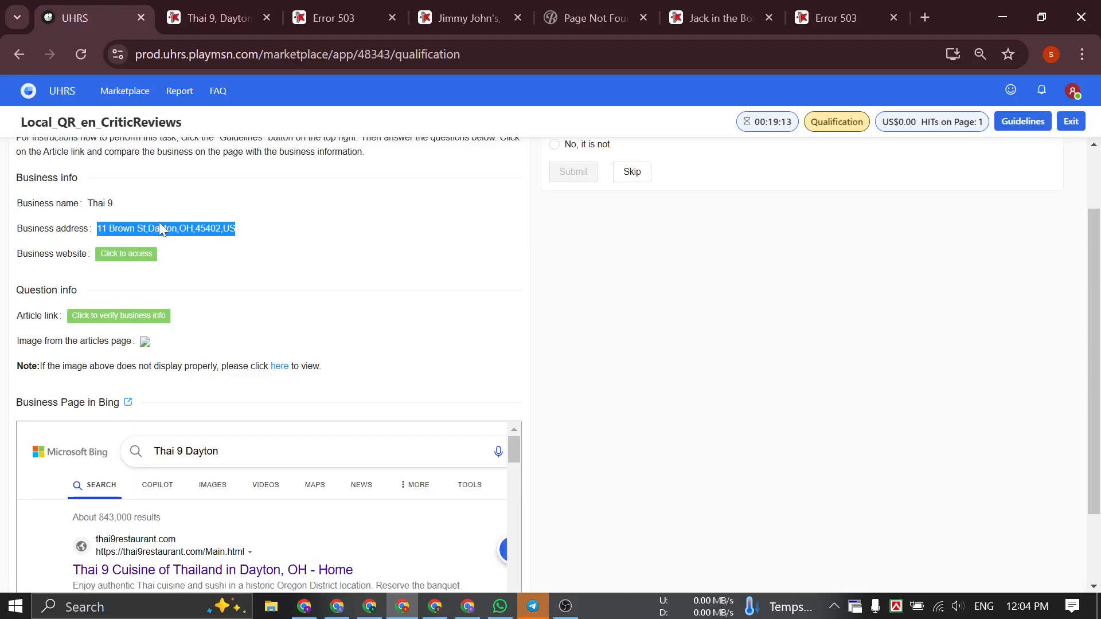
pyautogui.click(273, 221)
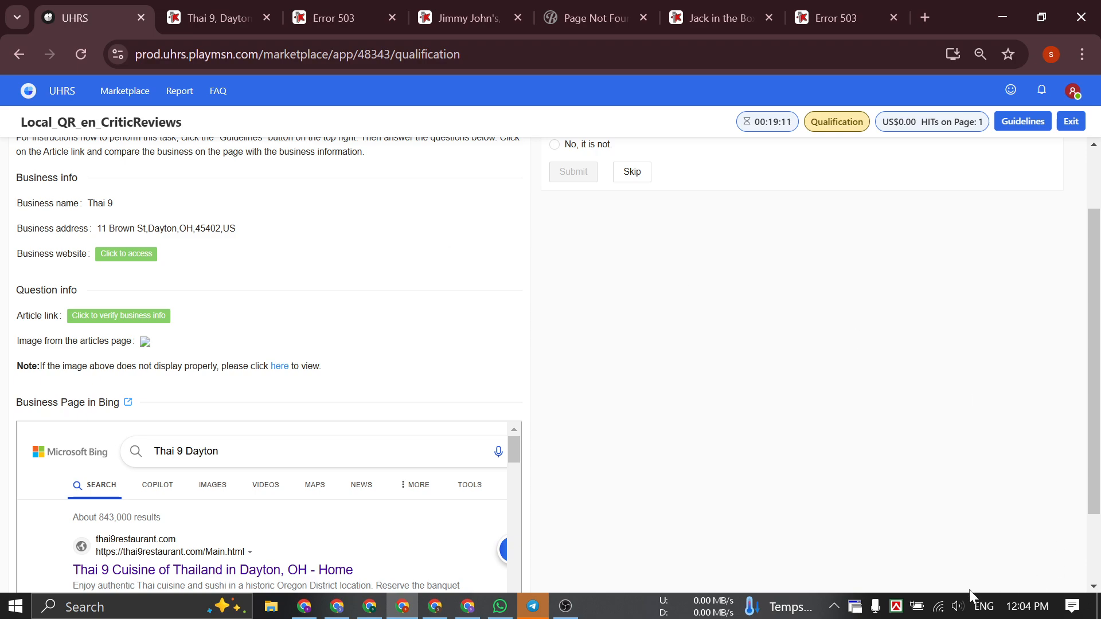
# - Turn off Wi-Fi, answer "No, it is not." for the Thai 9 article link's availability, and submit while offline
pyautogui.click(938, 607)
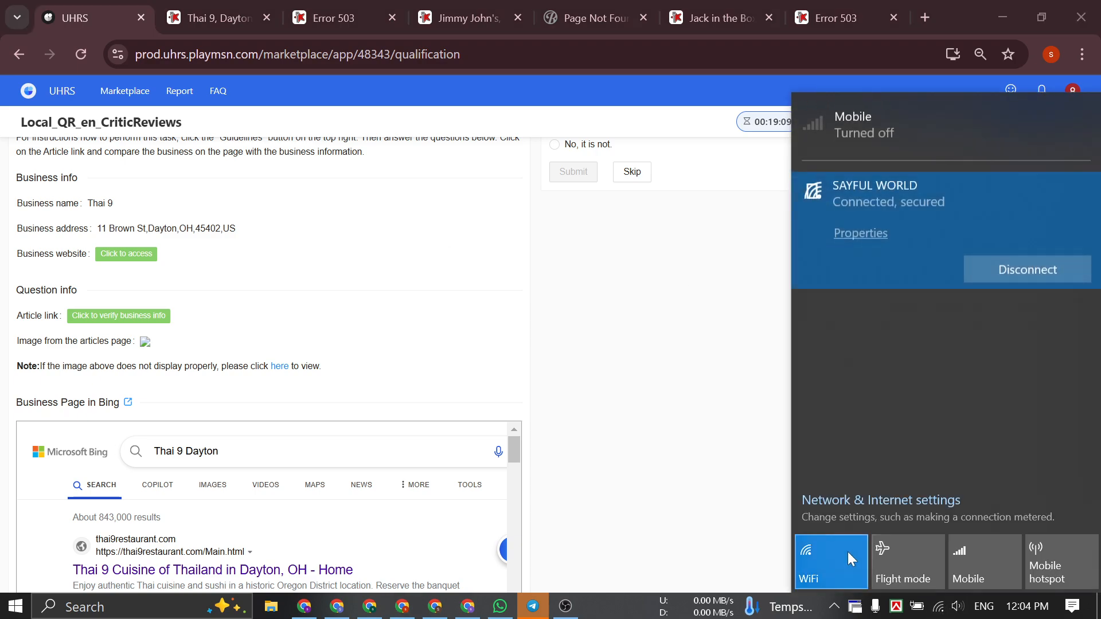
pyautogui.click(376, 290)
pyautogui.scroll(2, 591, 229)
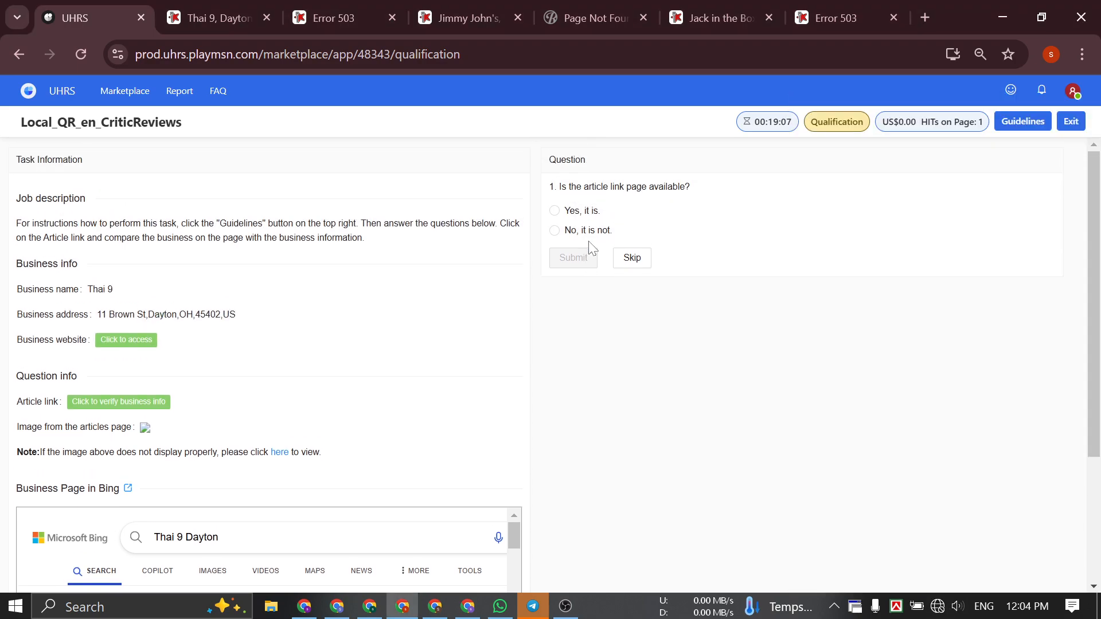
pyautogui.click(586, 231)
pyautogui.click(580, 257)
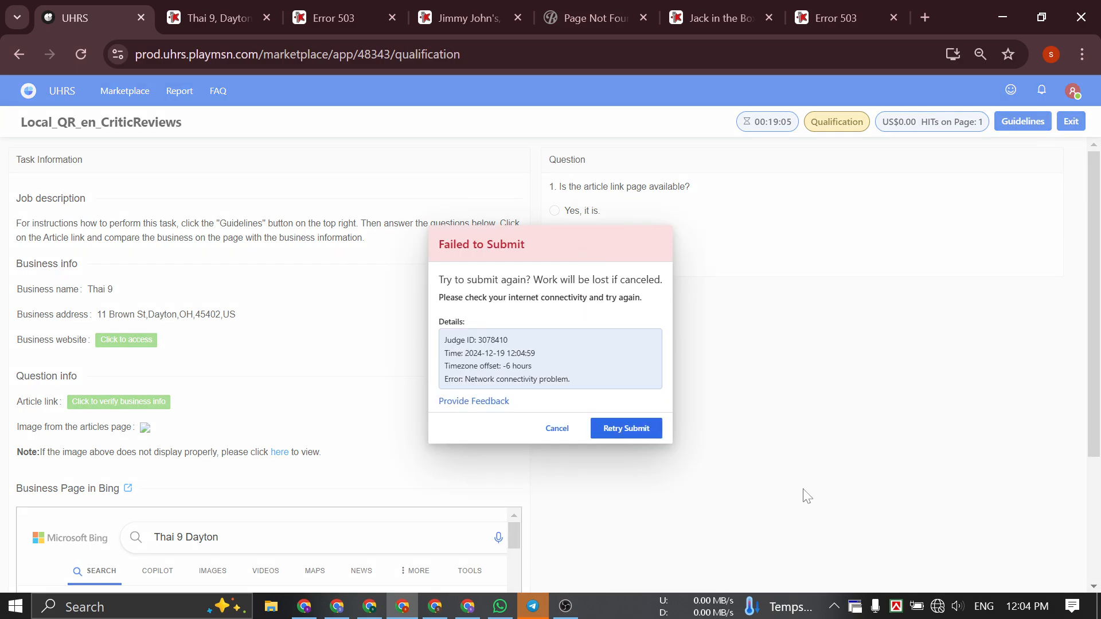
# - Turn Wi-Fi back on and cancel the failed Thai 9 submission instead of retrying it
pyautogui.click(917, 603)
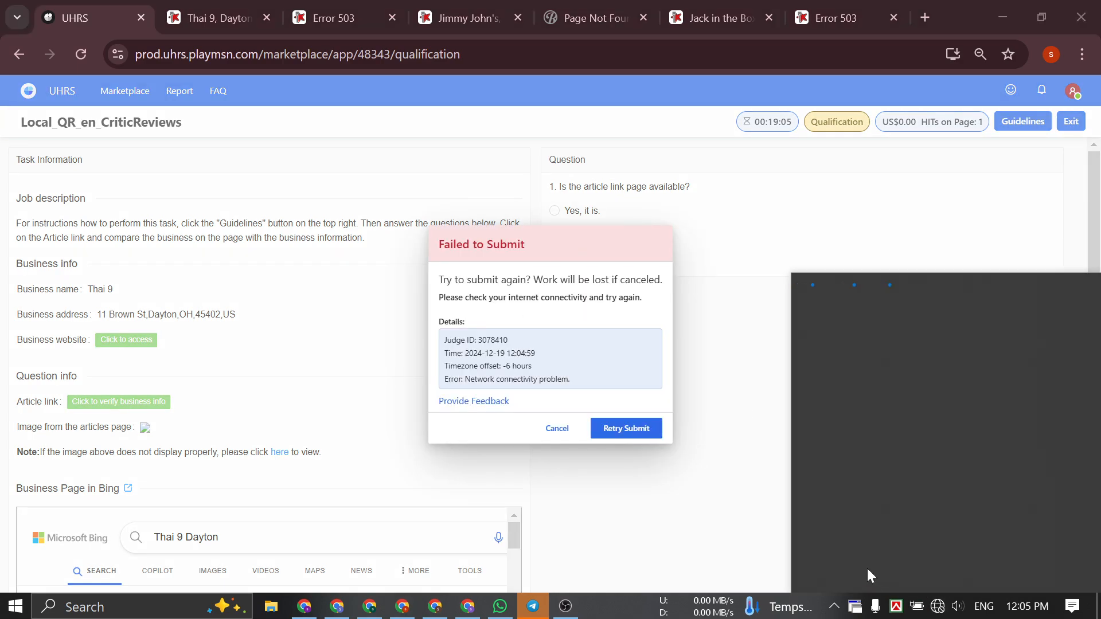
pyautogui.click(845, 563)
pyautogui.click(845, 559)
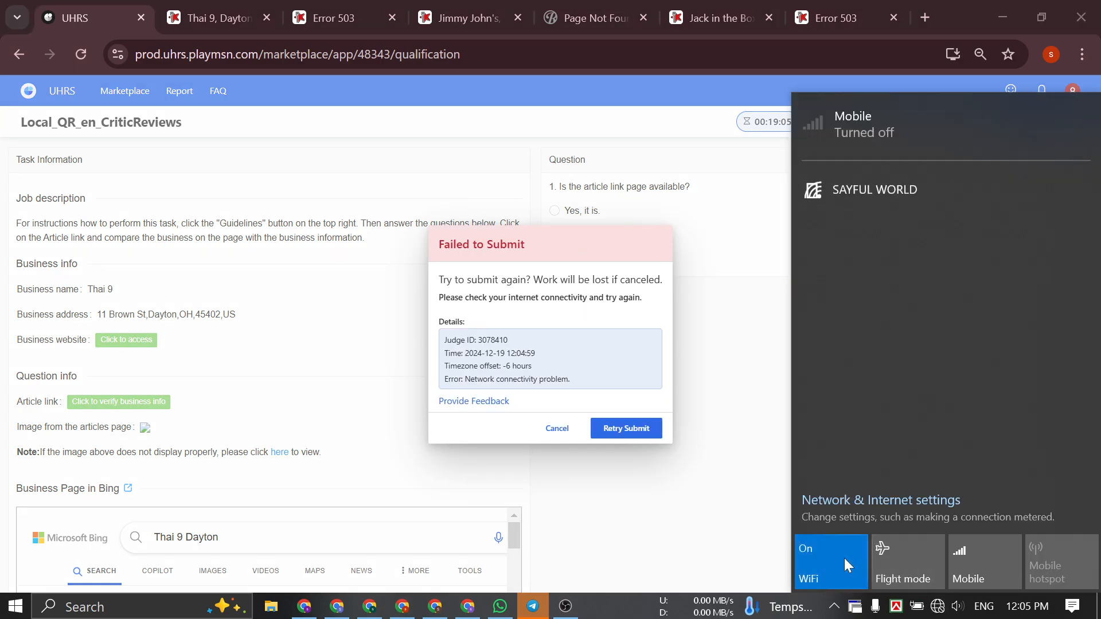
pyautogui.click(562, 315)
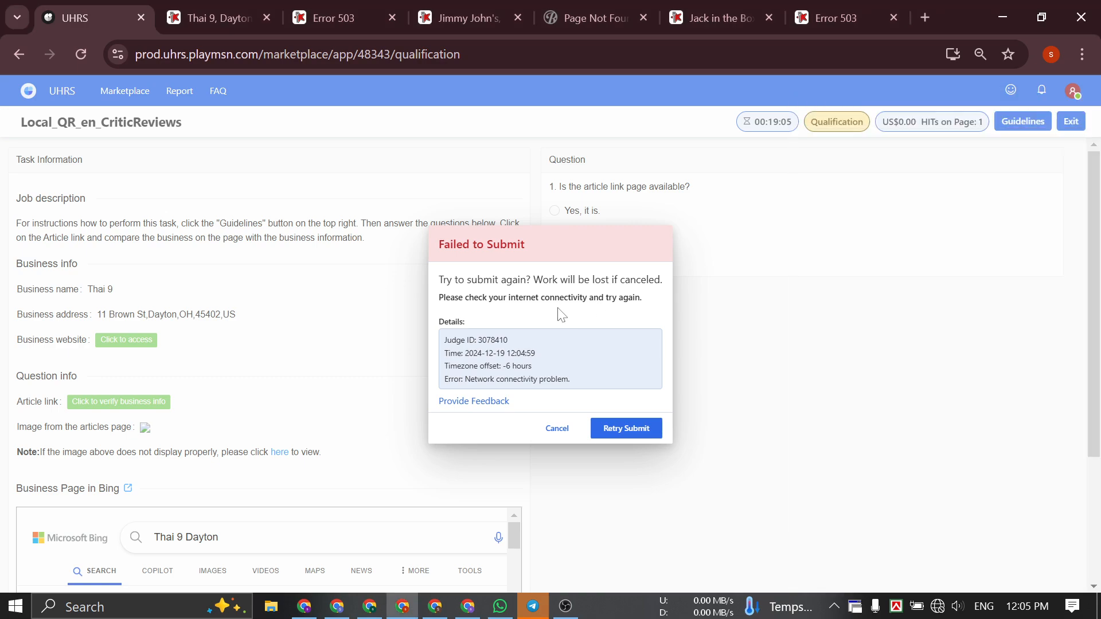
pyautogui.doubleClick(561, 314)
pyautogui.tripleClick(580, 297)
pyautogui.tripleClick(584, 295)
pyautogui.tripleClick(585, 279)
pyautogui.tripleClick(598, 296)
pyautogui.click(598, 297)
pyautogui.click(557, 428)
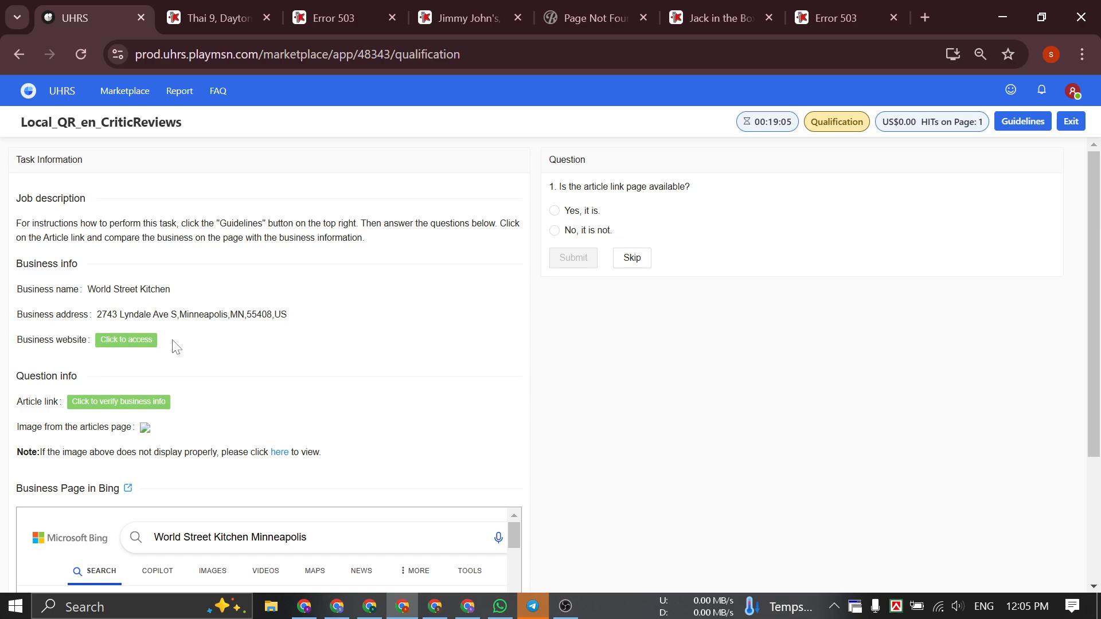
# - Open the World Street Kitchen article link and examine whether the page is available
pyautogui.click(134, 403)
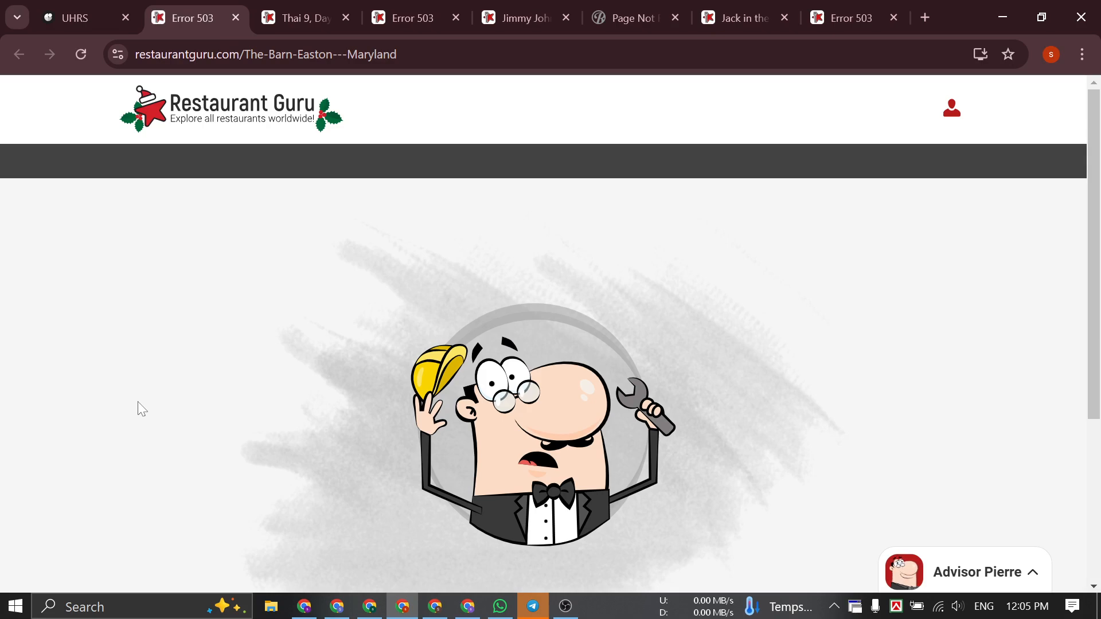
pyautogui.scroll(-4, 224, 366)
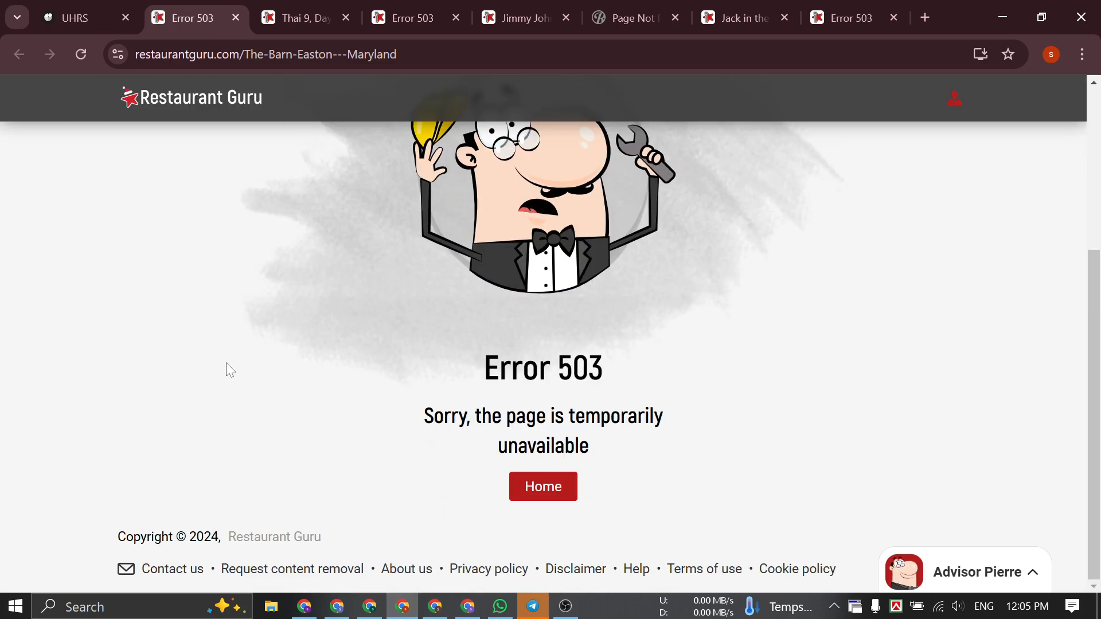
pyautogui.moveTo(275, 354); pyautogui.dragTo(717, 455)
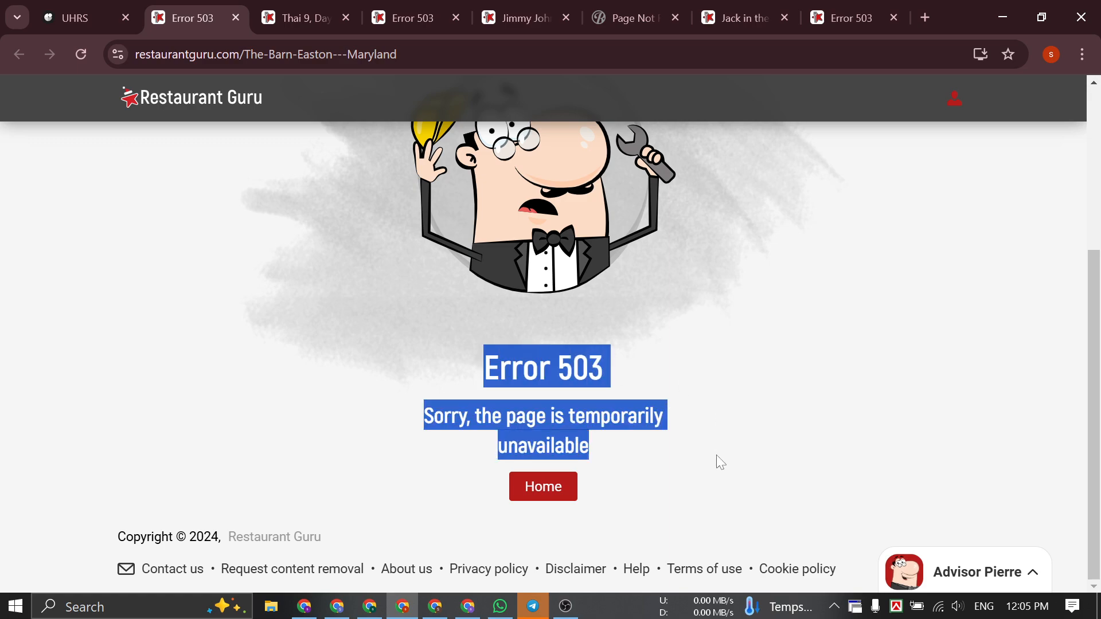
pyautogui.click(683, 444)
pyautogui.moveTo(480, 376); pyautogui.dragTo(669, 484)
pyautogui.click(660, 436)
pyautogui.scroll(4, 659, 436)
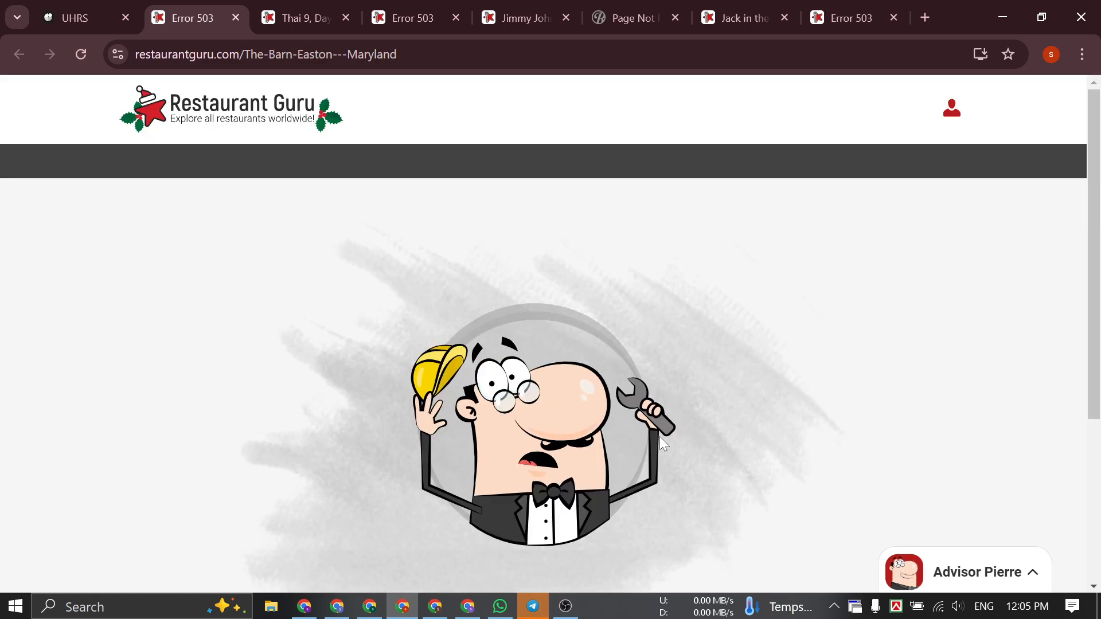
# - Return to the World Street Kitchen task, answer "No, it is not." for article link availability, and submit
pyautogui.click(80, 10)
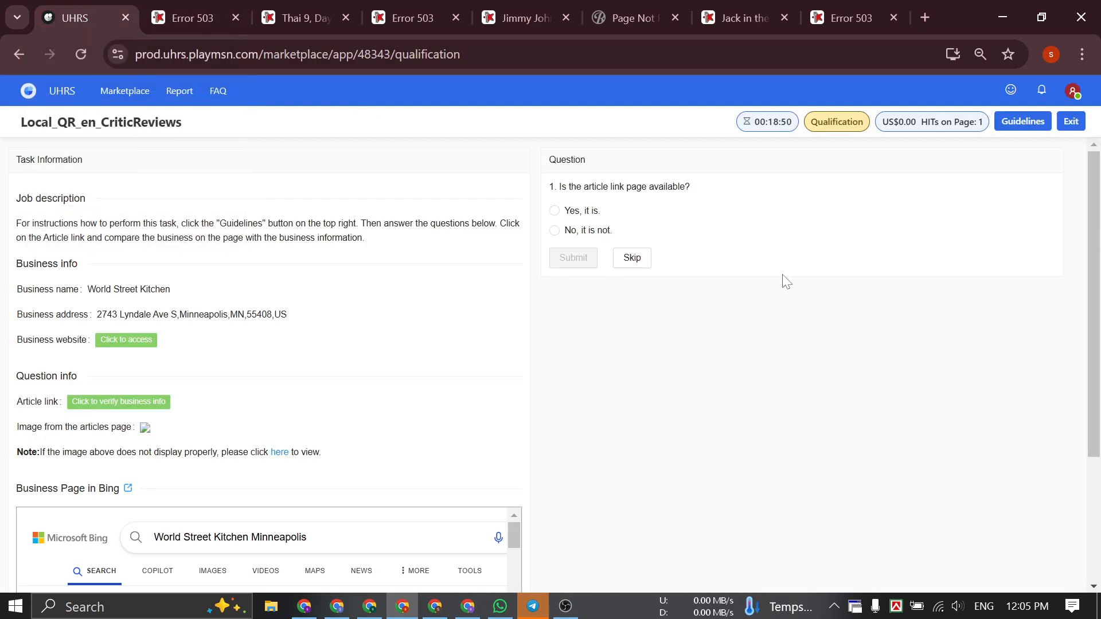
pyautogui.click(575, 232)
pyautogui.click(585, 257)
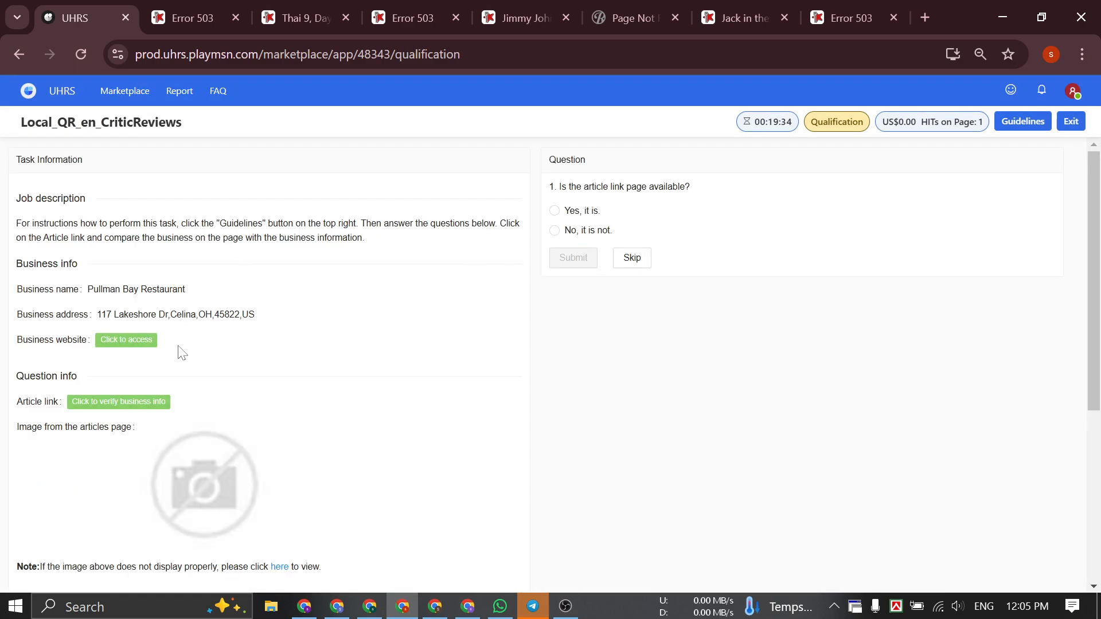
# - Open the Pullman Bay Restaurant article link, return to the task, and answer "Yes, it is." for page availability
pyautogui.click(141, 403)
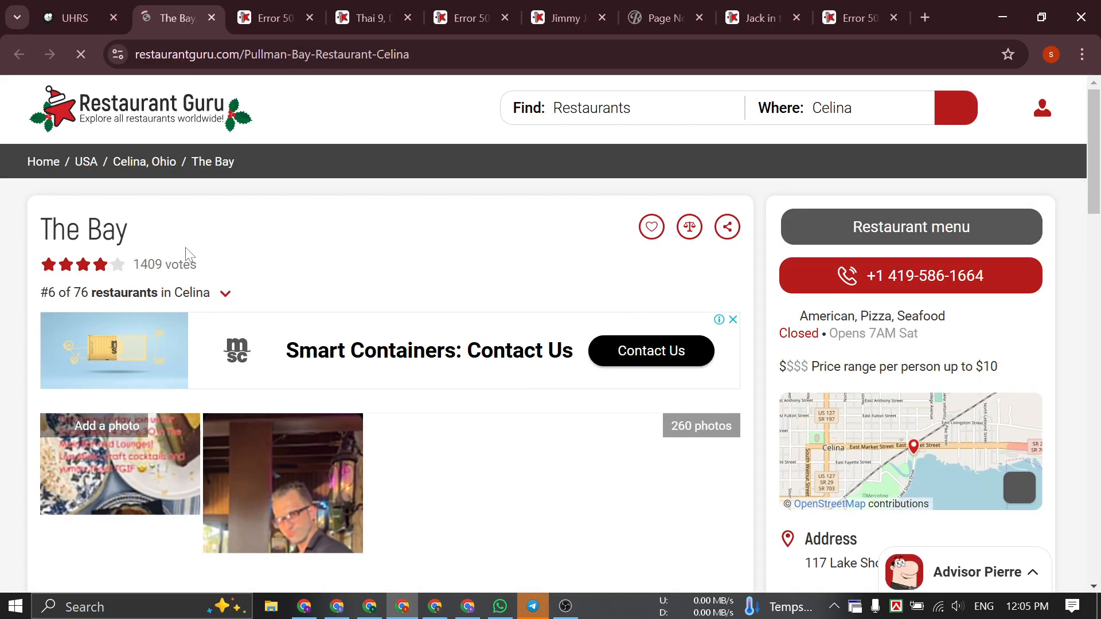
pyautogui.click(82, 15)
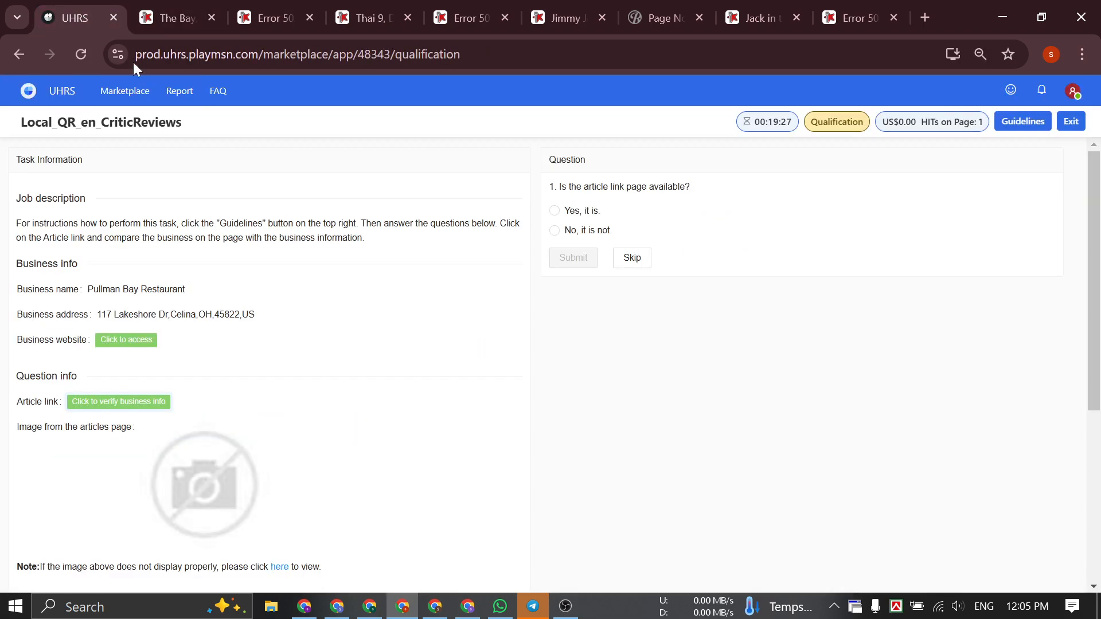
pyautogui.click(581, 211)
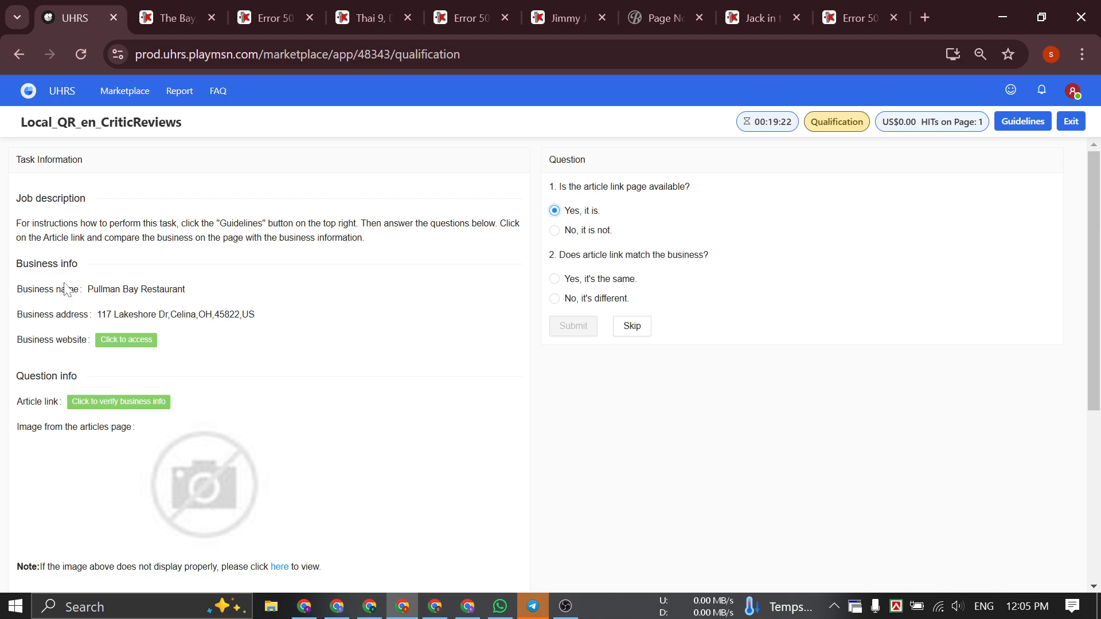
# - Compare the business name Pullman Bay Restaurant with the name on the article page, dismissing the ad overlay
pyautogui.moveTo(87, 289); pyautogui.dragTo(192, 295)
pyautogui.click(370, 281)
pyautogui.click(172, 18)
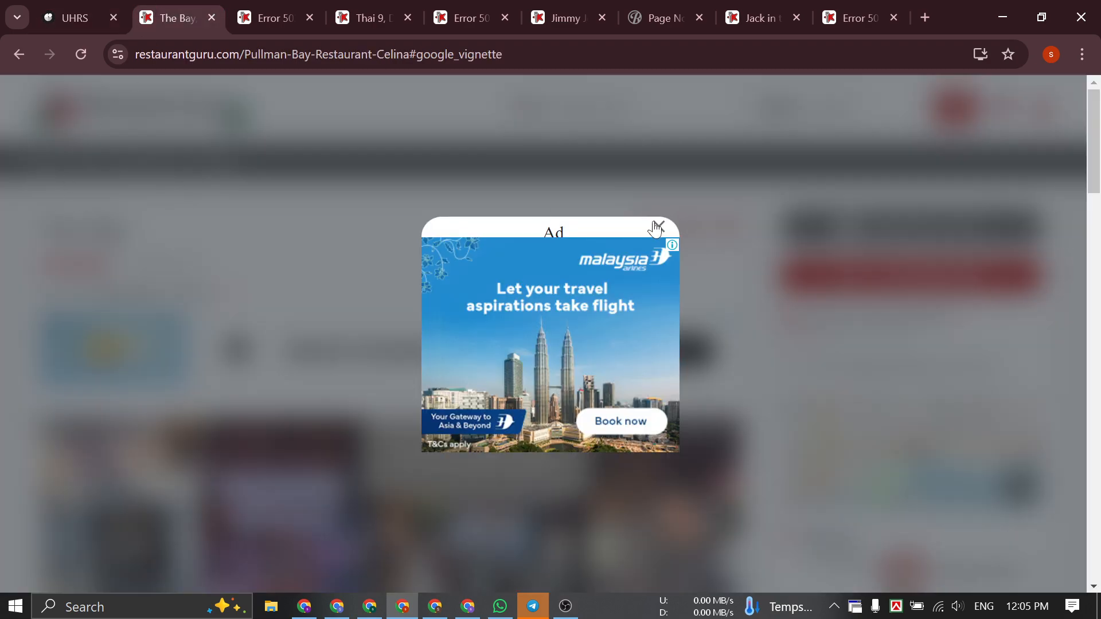
pyautogui.click(658, 226)
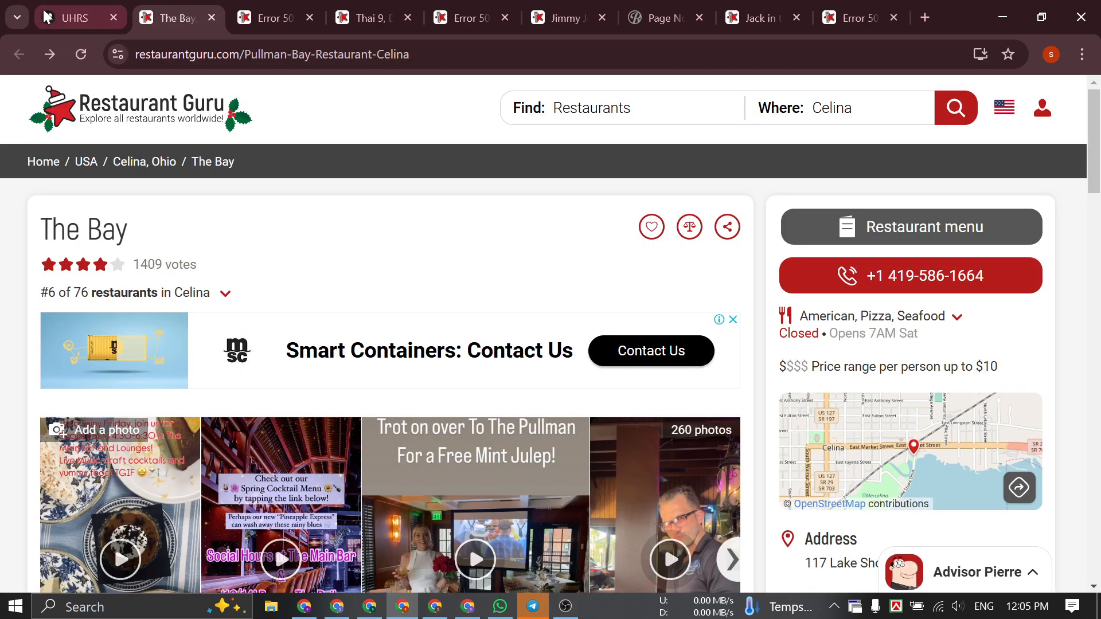
# - Answer "No, it's different." for the Pullman Bay Restaurant business match and submit
pyautogui.click(66, 18)
pyautogui.click(593, 301)
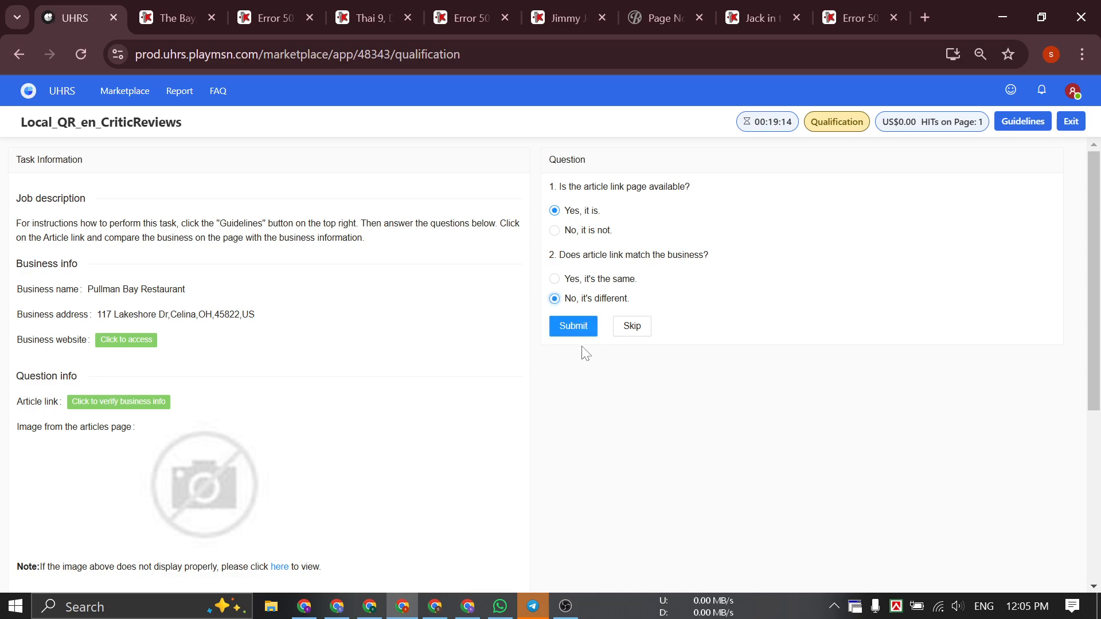
pyautogui.click(577, 328)
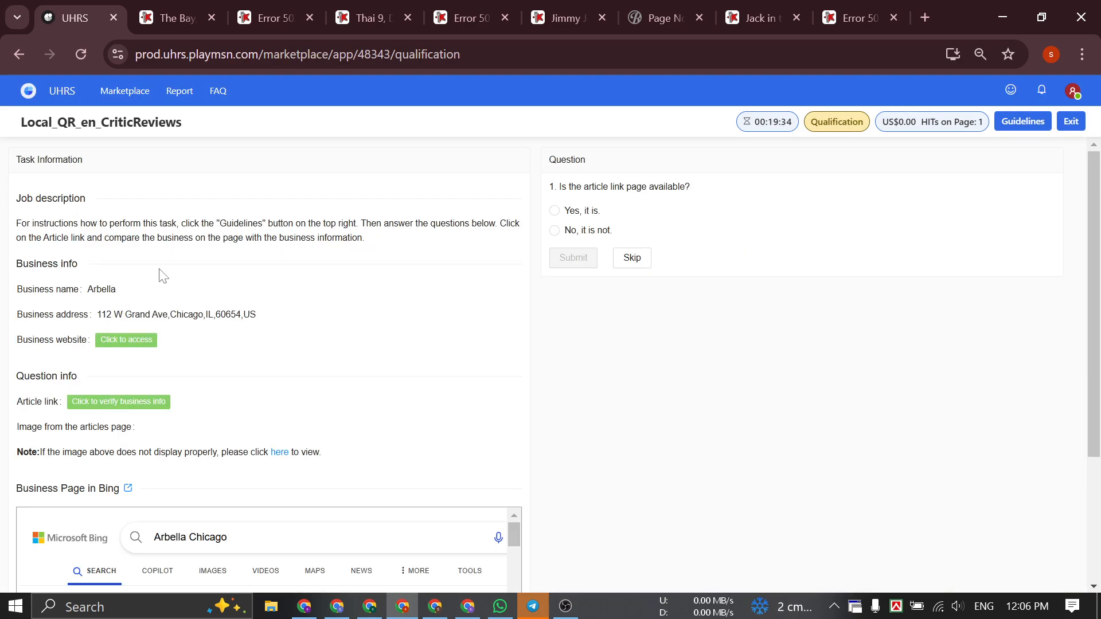
# - Close all browser tabs except the task, open the Arbella article link, and return to the task's business info
pyautogui.rightClick(84, 22)
pyautogui.click(149, 349)
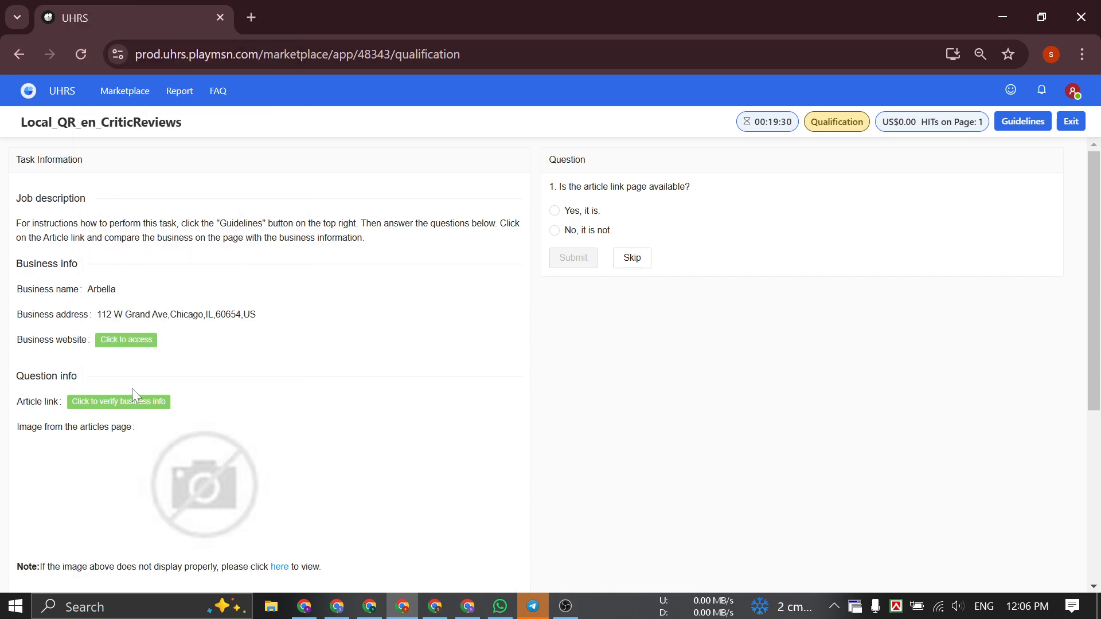
pyautogui.click(128, 403)
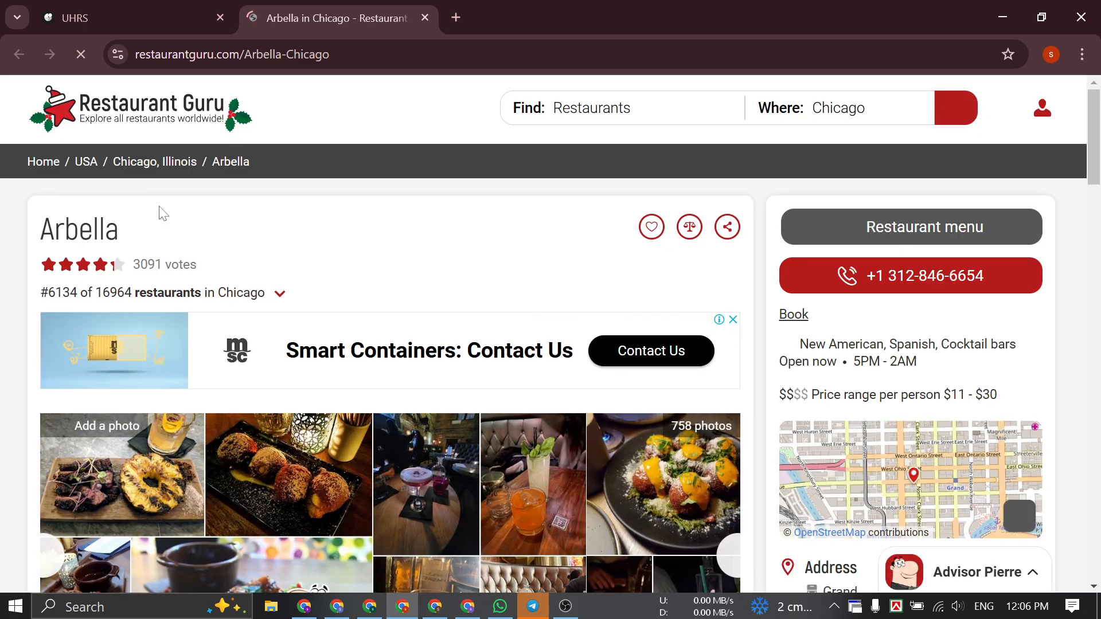
pyautogui.click(127, 11)
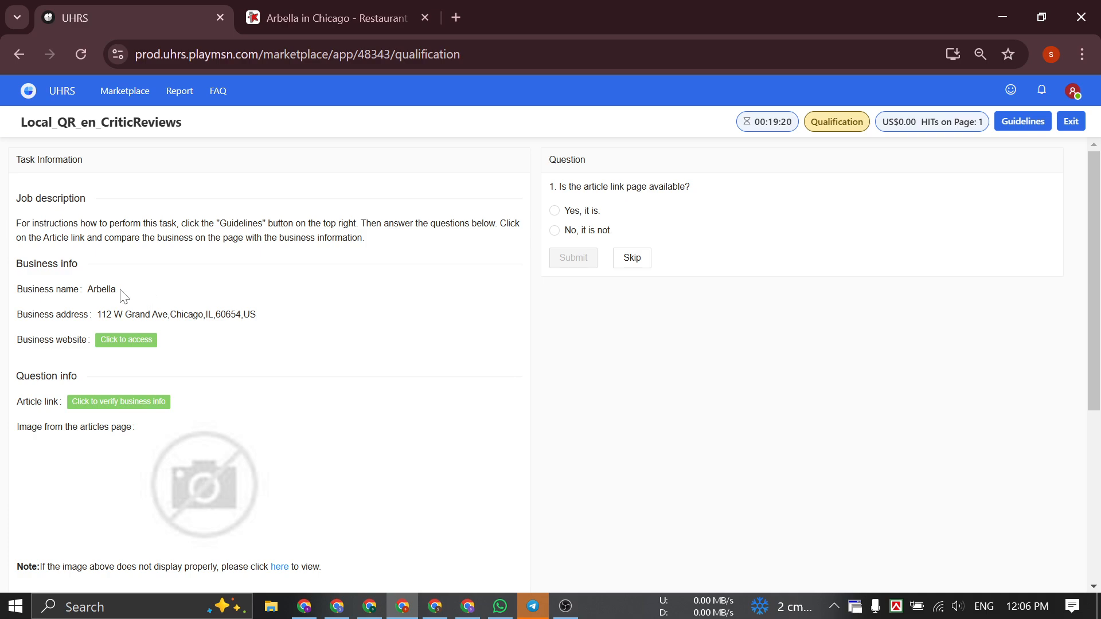
# - Compare the name, address and details on the Arbella article page with the task's business info
pyautogui.click(332, 18)
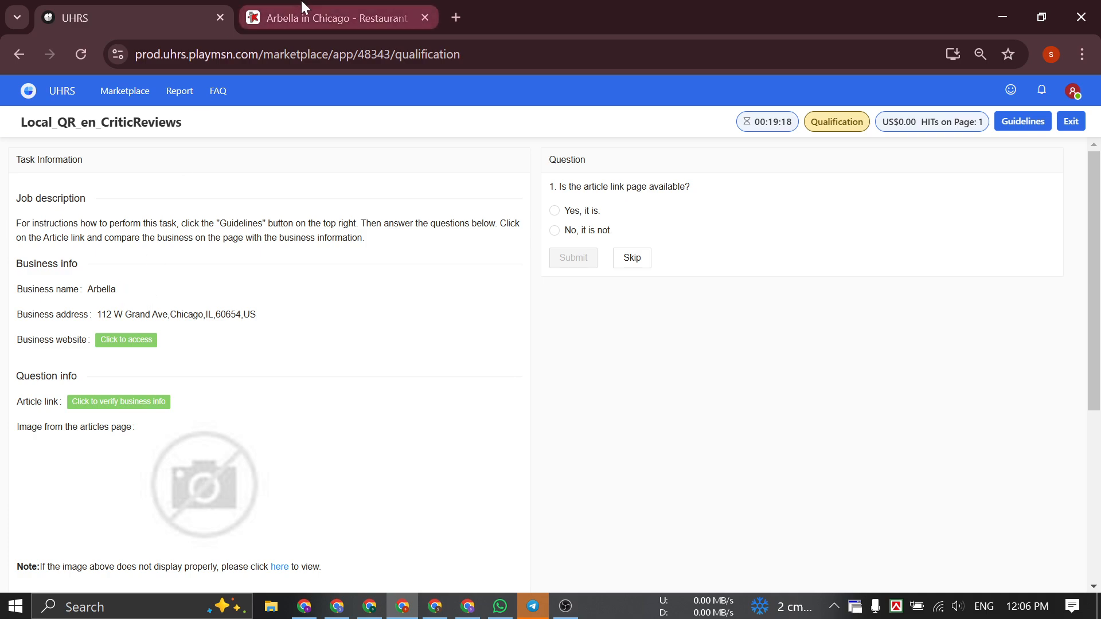
pyautogui.scroll(-4, 636, 309)
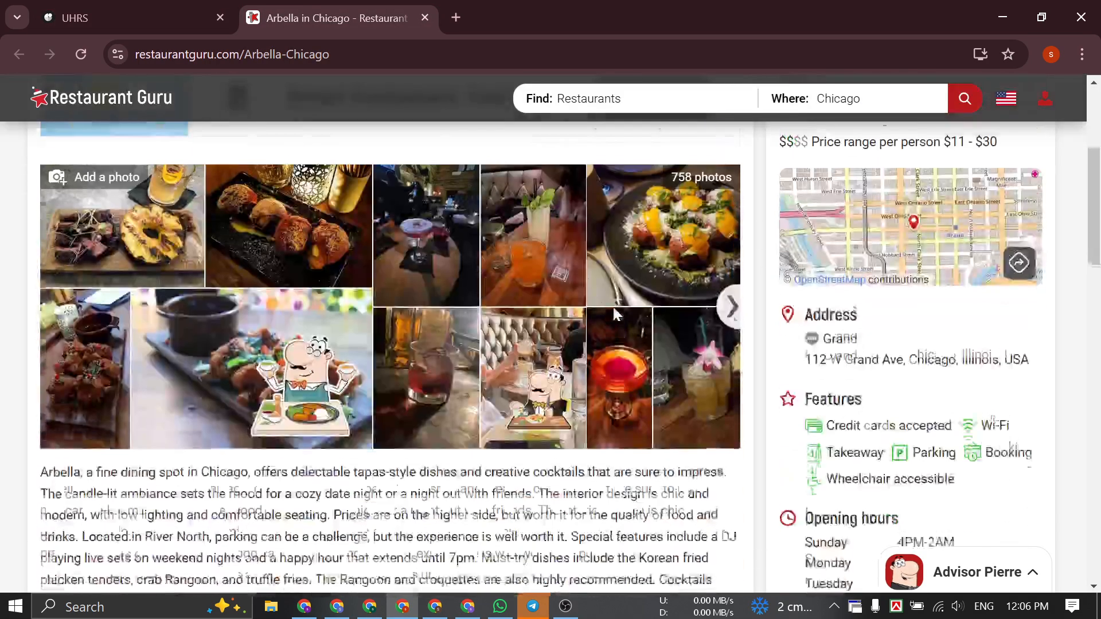
pyautogui.scroll(4, 612, 305)
pyautogui.click(161, 9)
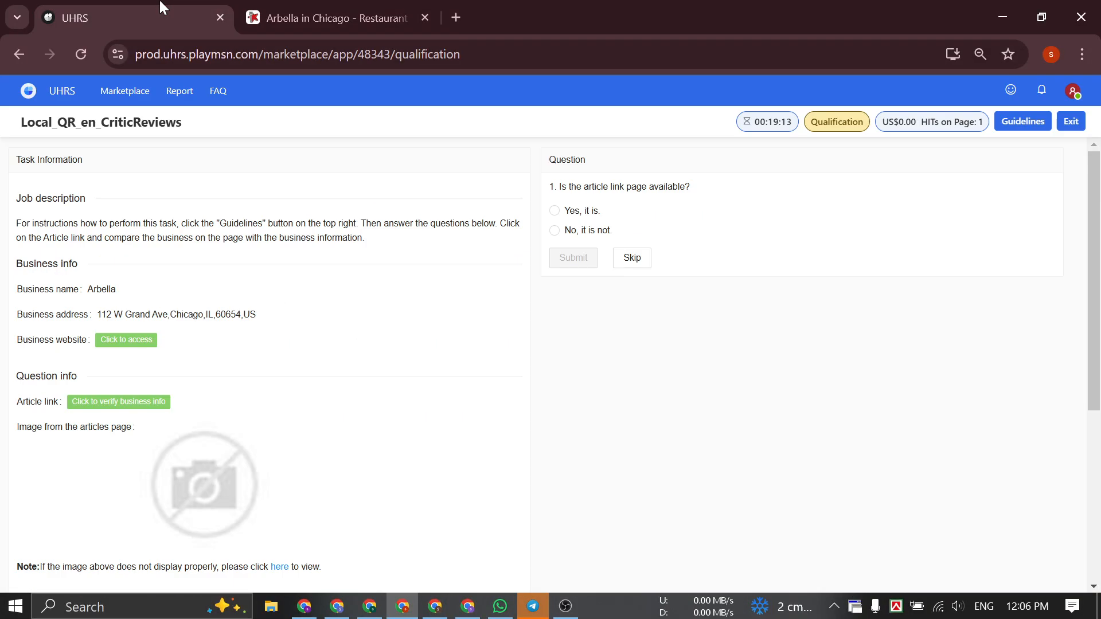
pyautogui.click(380, 10)
pyautogui.scroll(-5, 613, 269)
pyautogui.scroll(-3, 610, 265)
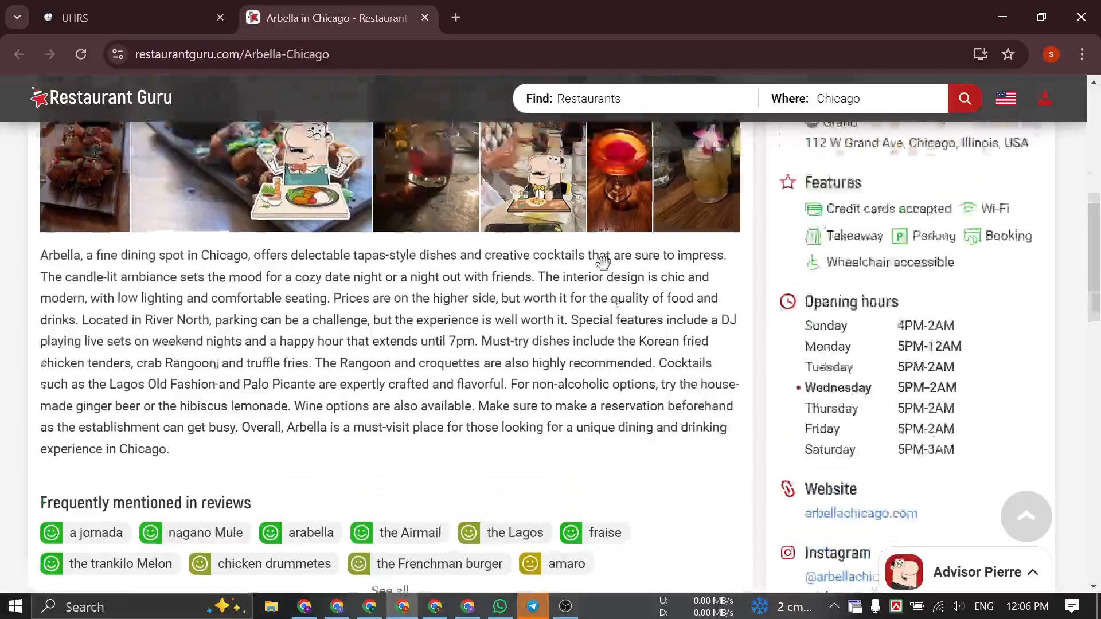
pyautogui.scroll(10, 300, 189)
pyautogui.click(173, 17)
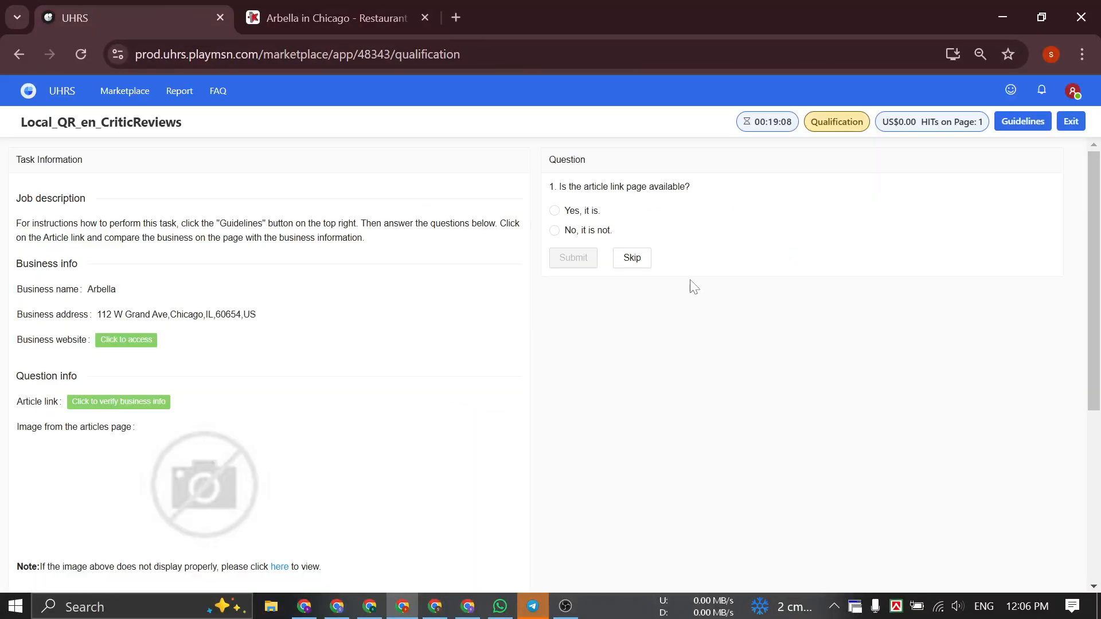
# - Answer "Yes, it is." for Arbella's page availability, recheck the page's address, and answer "Yes, it's the same." for the business match
pyautogui.click(567, 212)
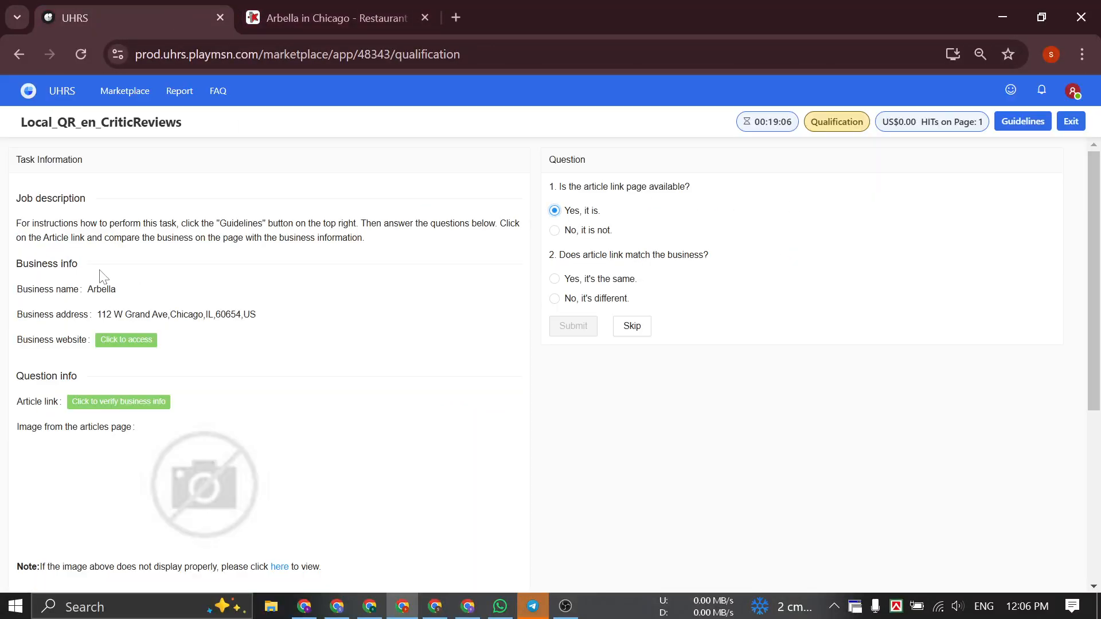
pyautogui.click(332, 18)
pyautogui.scroll(-1, 928, 344)
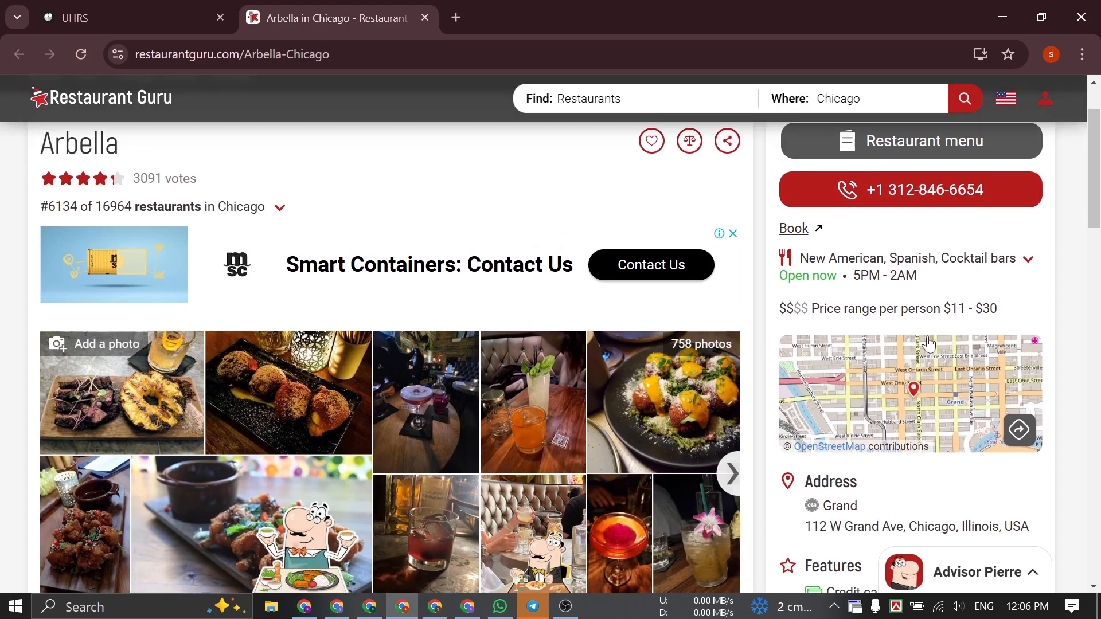
pyautogui.scroll(-1, 924, 307)
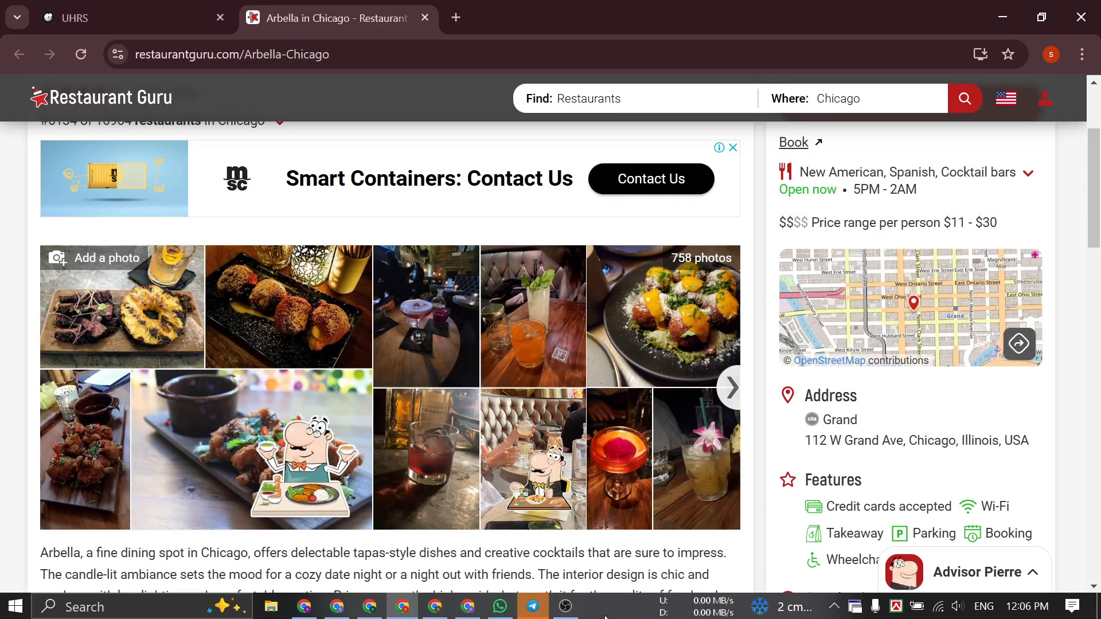
pyautogui.click(137, 8)
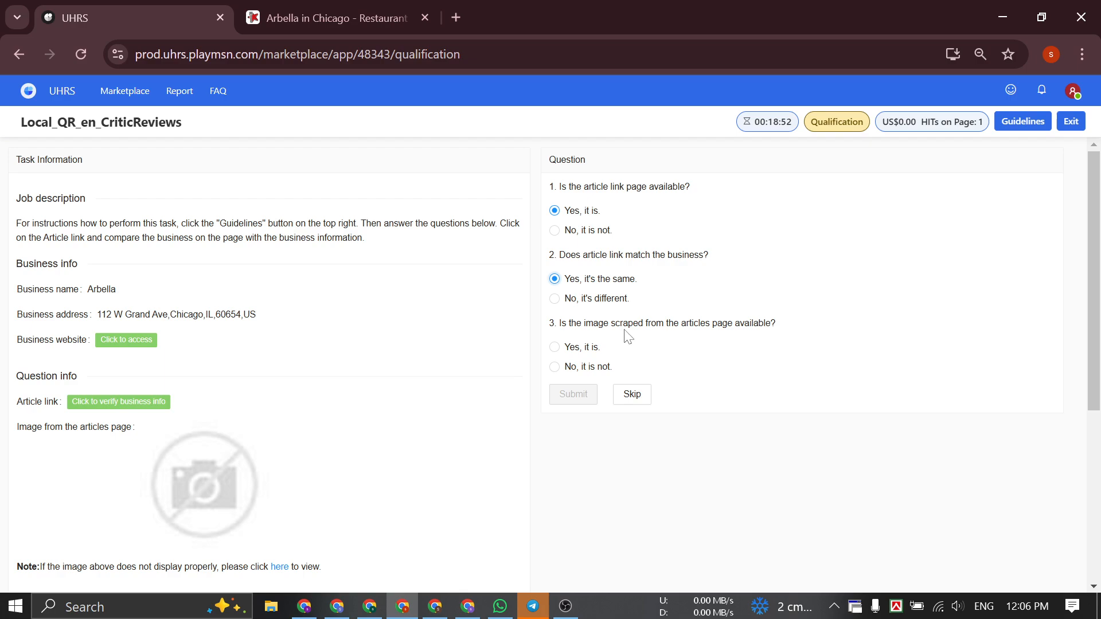
# - Switch to OBS and lower the Mic/Aux volume to about -20.6 dB in the audio mixer
pyautogui.click(557, 612)
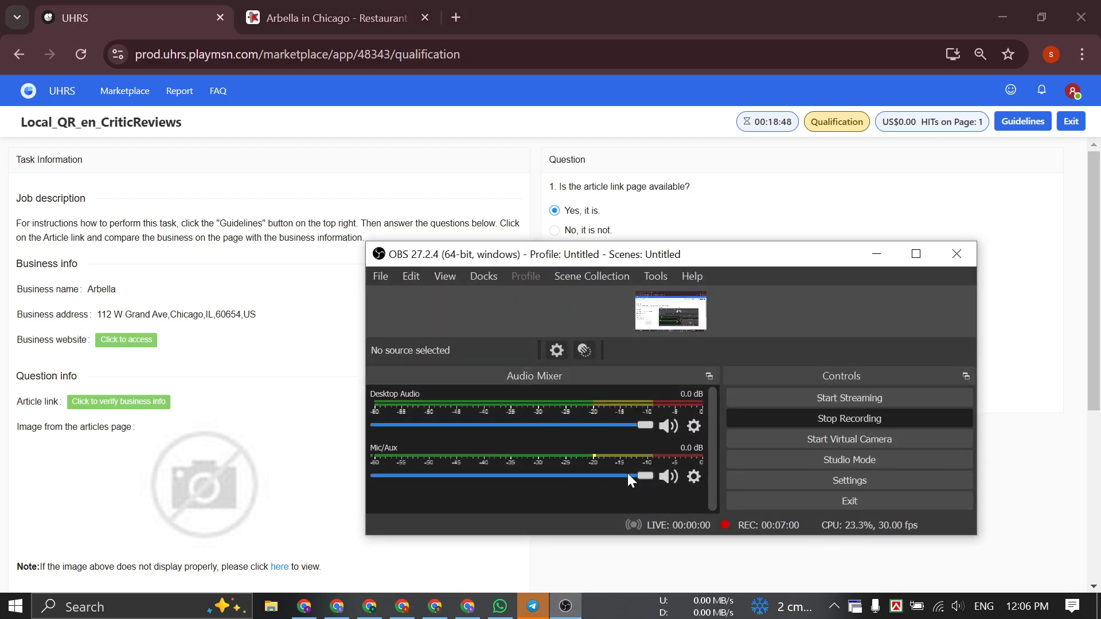
pyautogui.moveTo(629, 479); pyautogui.dragTo(365, 476)
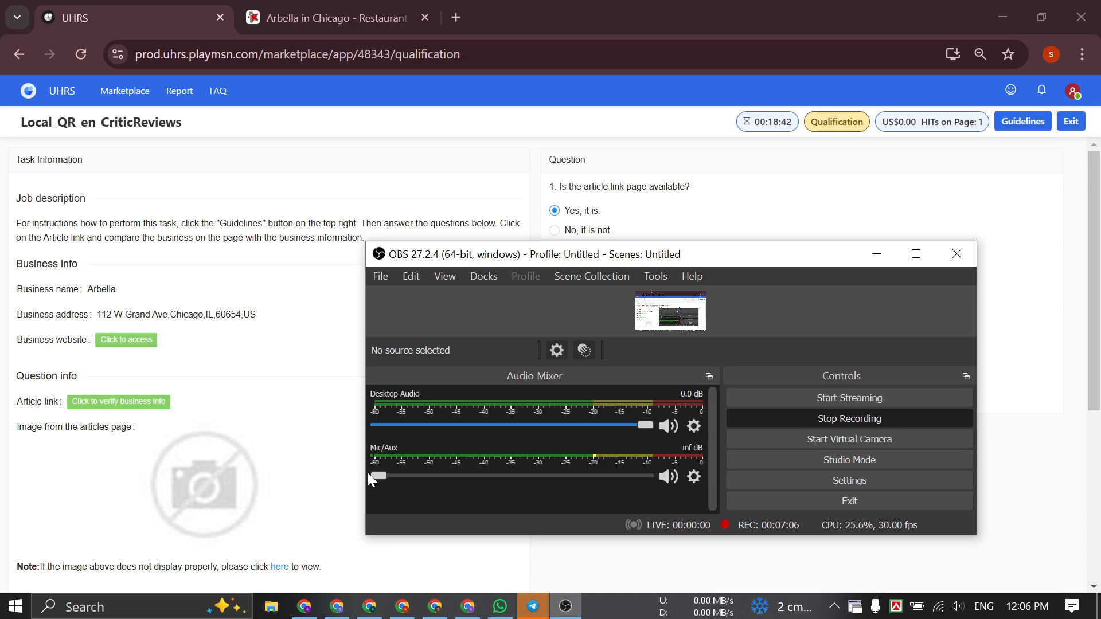
pyautogui.moveTo(378, 474); pyautogui.dragTo(393, 474)
pyautogui.moveTo(378, 476); pyautogui.dragTo(424, 477)
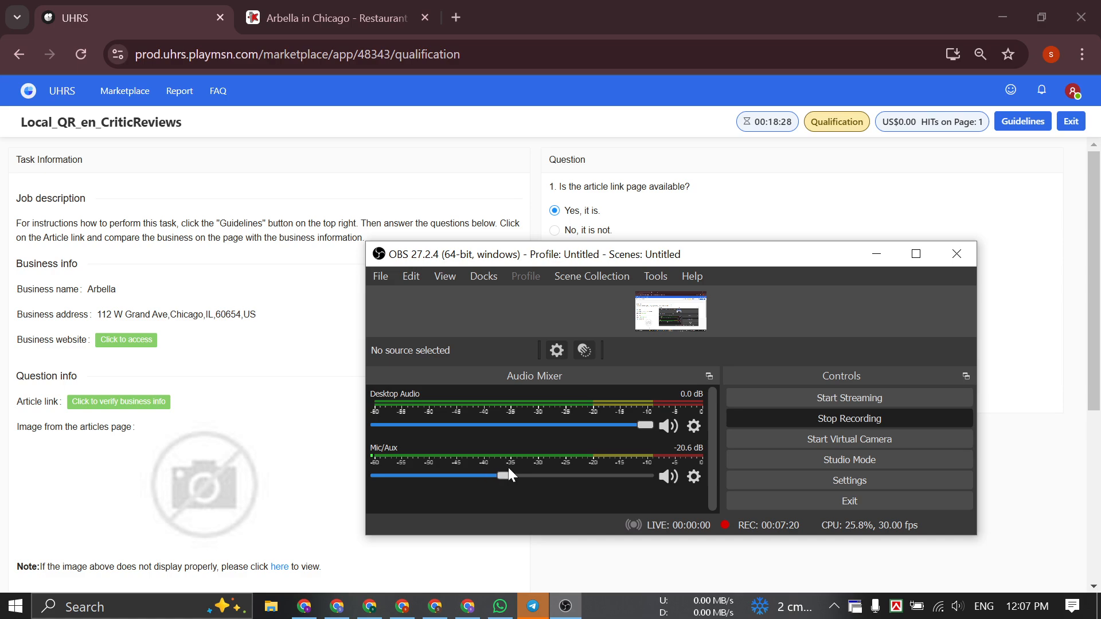
# - Raise the Mic/Aux volume to 0.0 dB in the audio mixer and minimize OBS to return to the task
pyautogui.moveTo(508, 469); pyautogui.dragTo(735, 460)
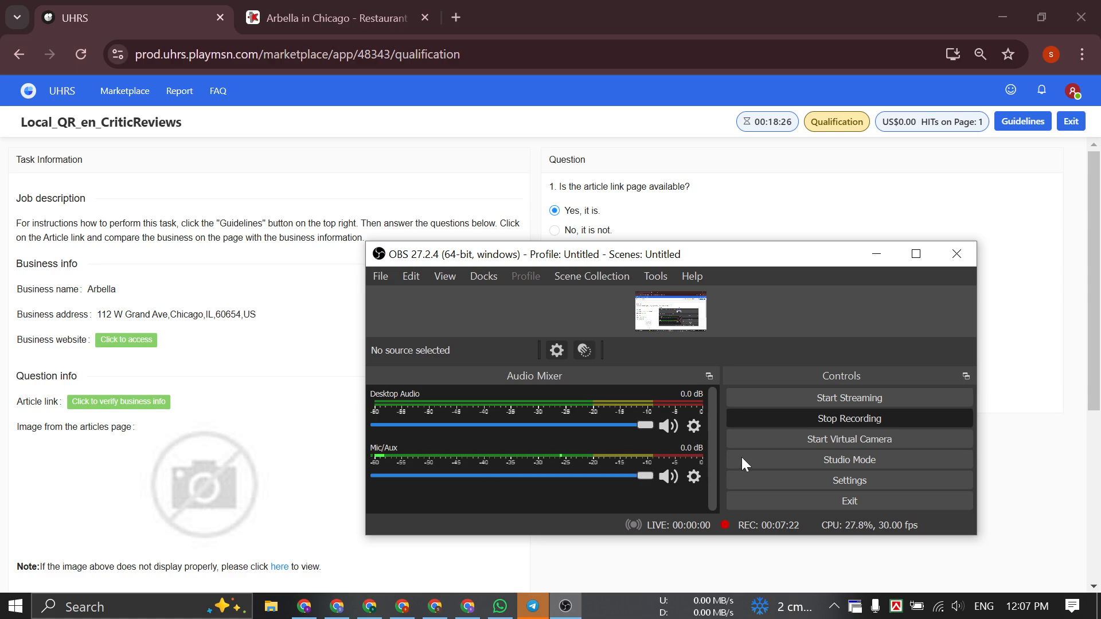
pyautogui.click(876, 262)
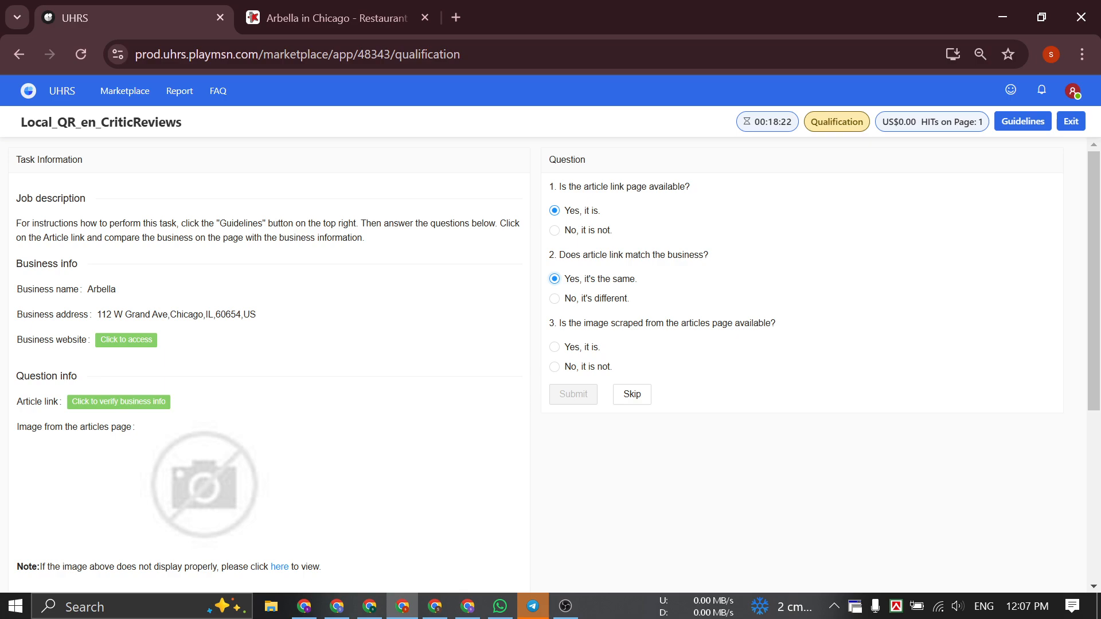
# - Review the three Arbella questions on page availability, business match and scraped image against the task's image section
pyautogui.moveTo(597, 324); pyautogui.dragTo(838, 325)
pyautogui.click(838, 328)
pyautogui.tripleClick(831, 328)
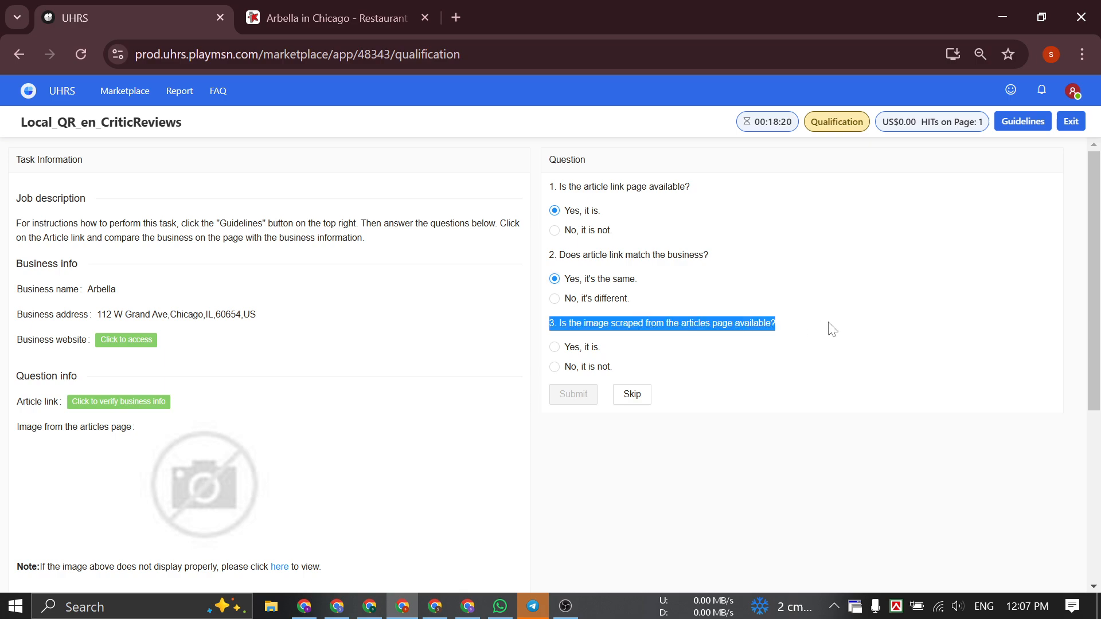
pyautogui.tripleClick(682, 325)
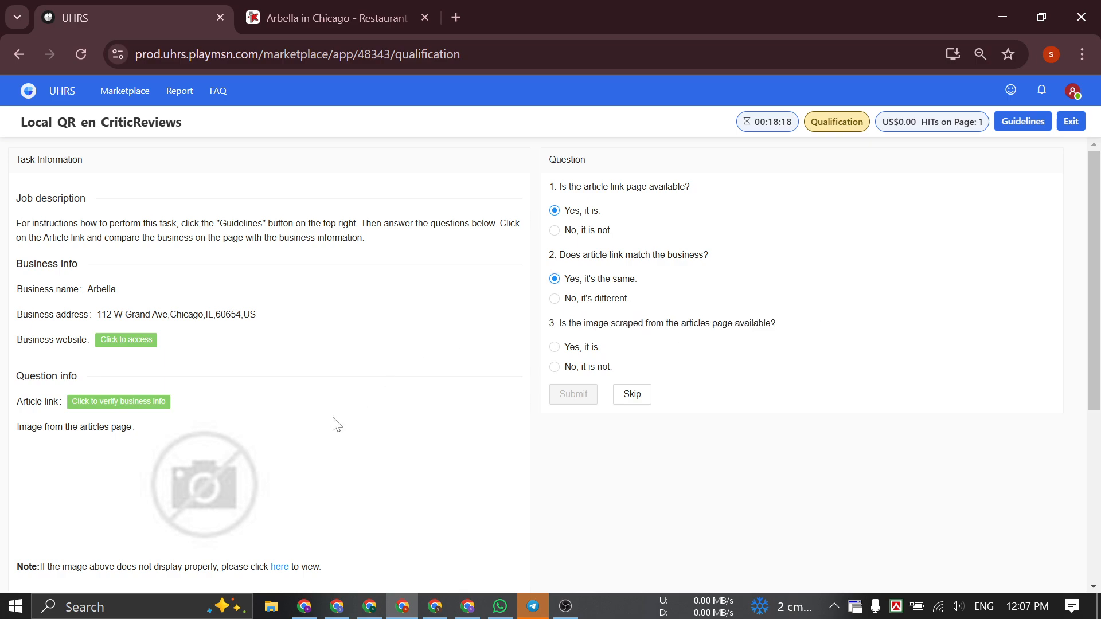
pyautogui.scroll(-4, 693, 248)
pyautogui.scroll(4, 676, 239)
pyautogui.moveTo(611, 324); pyautogui.dragTo(804, 327)
pyautogui.tripleClick(805, 328)
pyautogui.tripleClick(575, 324)
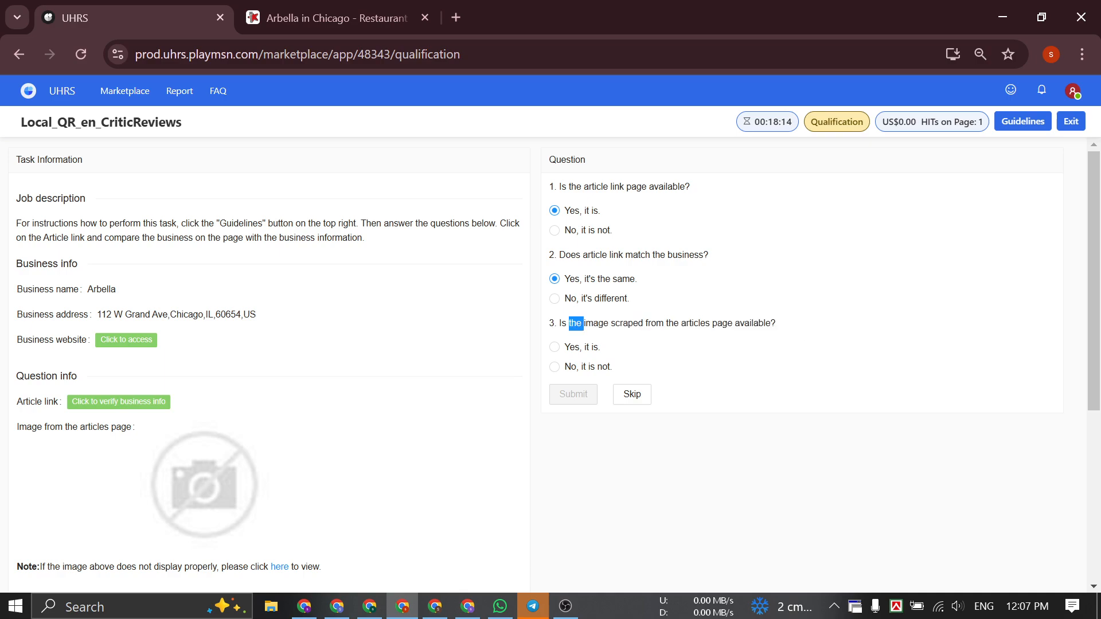
pyautogui.tripleClick(575, 187)
pyautogui.tripleClick(575, 187)
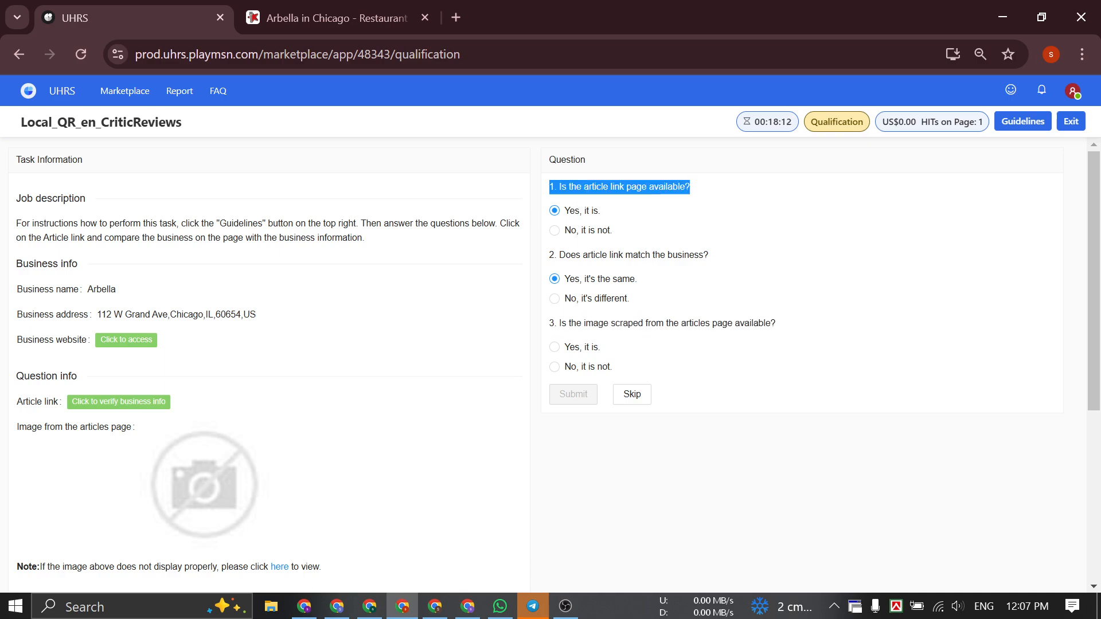
pyautogui.click(593, 211)
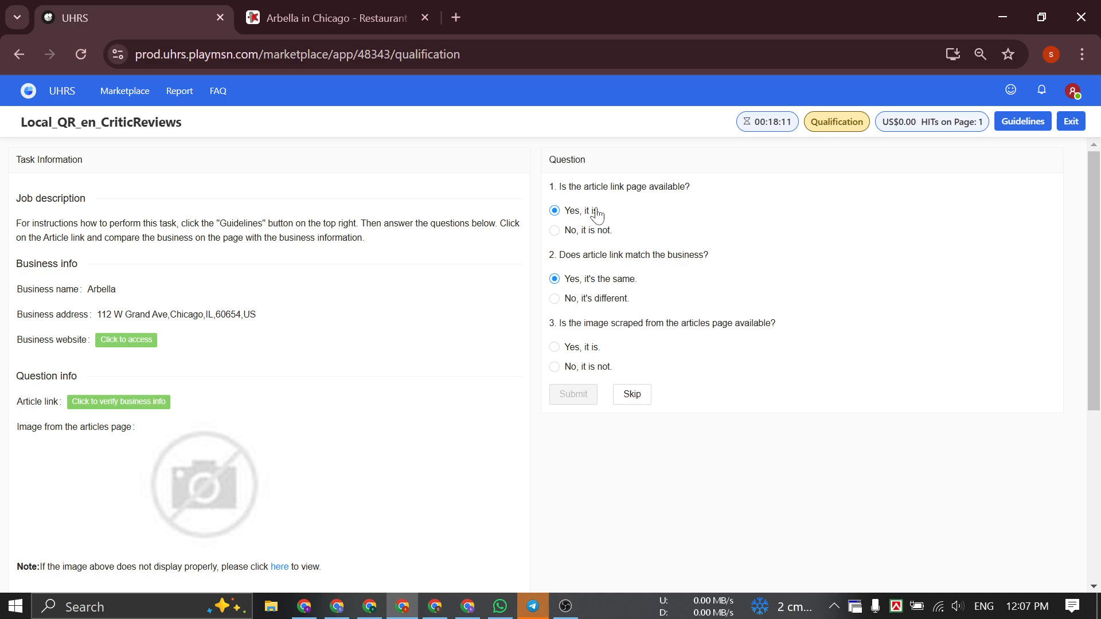
pyautogui.tripleClick(599, 264)
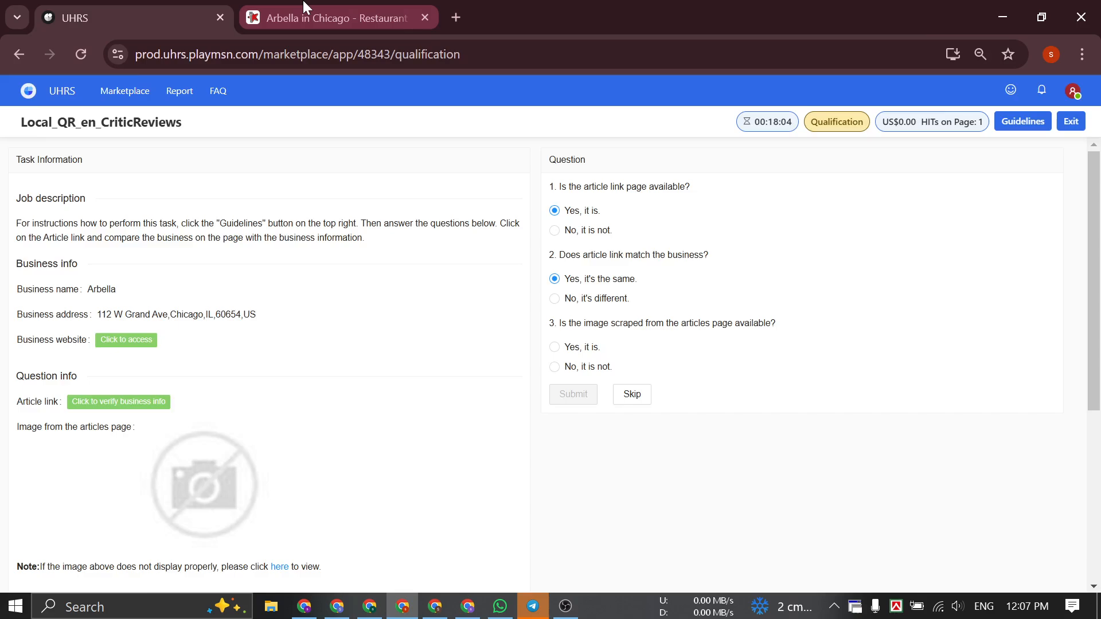
# - Recheck the Arbella article page against the business match question, and answer "Yes, it is." for the scraped image's availability
pyautogui.click(321, 18)
pyautogui.scroll(3, 534, 218)
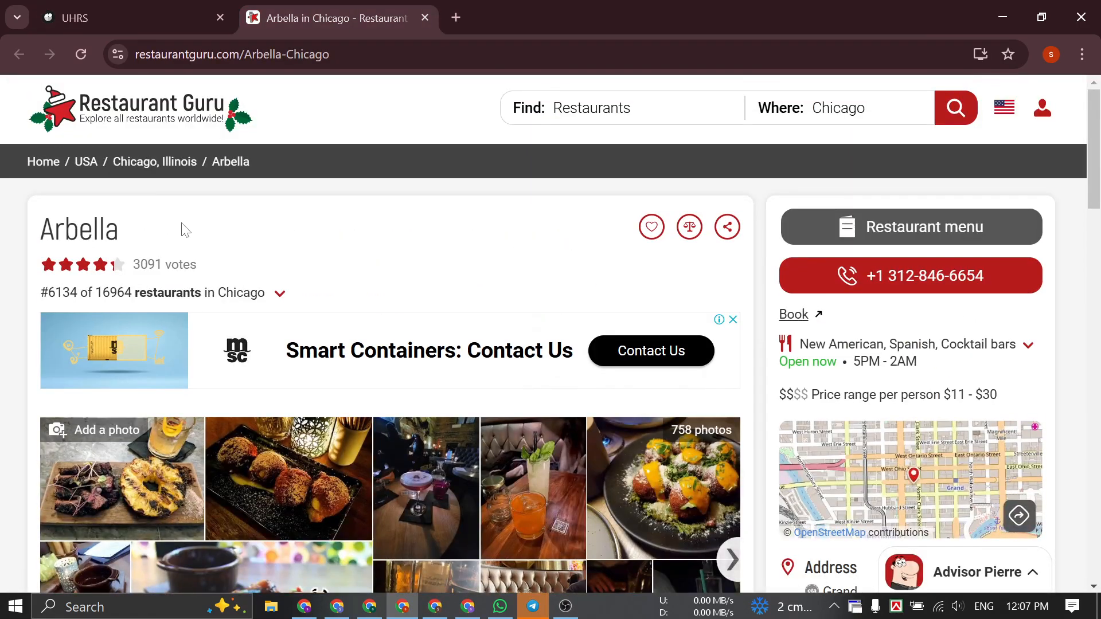
pyautogui.moveTo(127, 229); pyautogui.dragTo(58, 224)
pyautogui.click(125, 16)
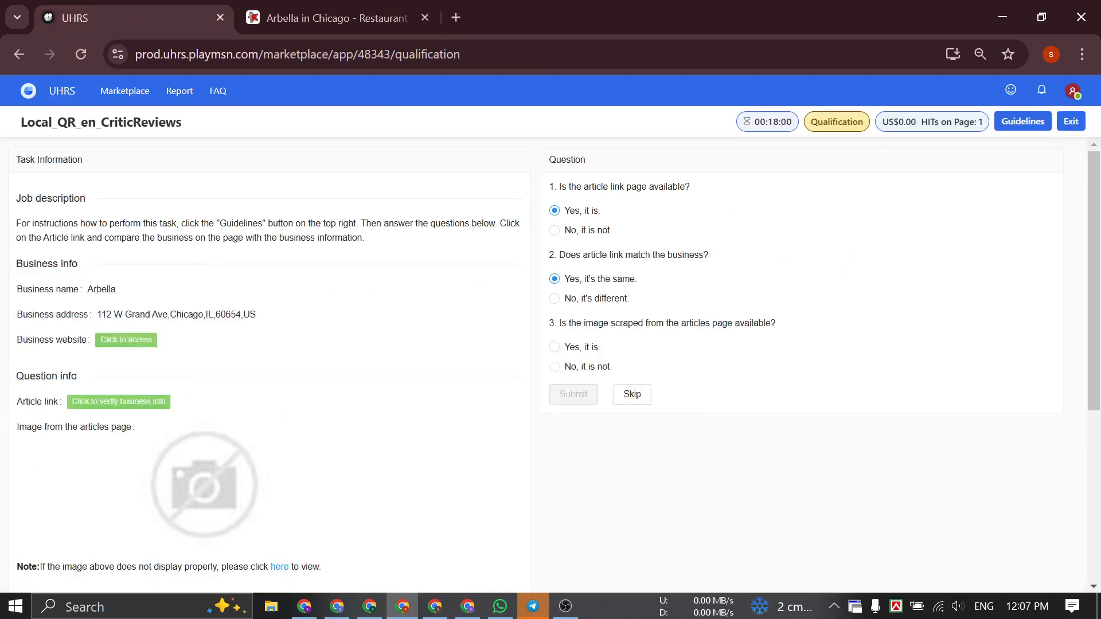
pyautogui.tripleClick(607, 256)
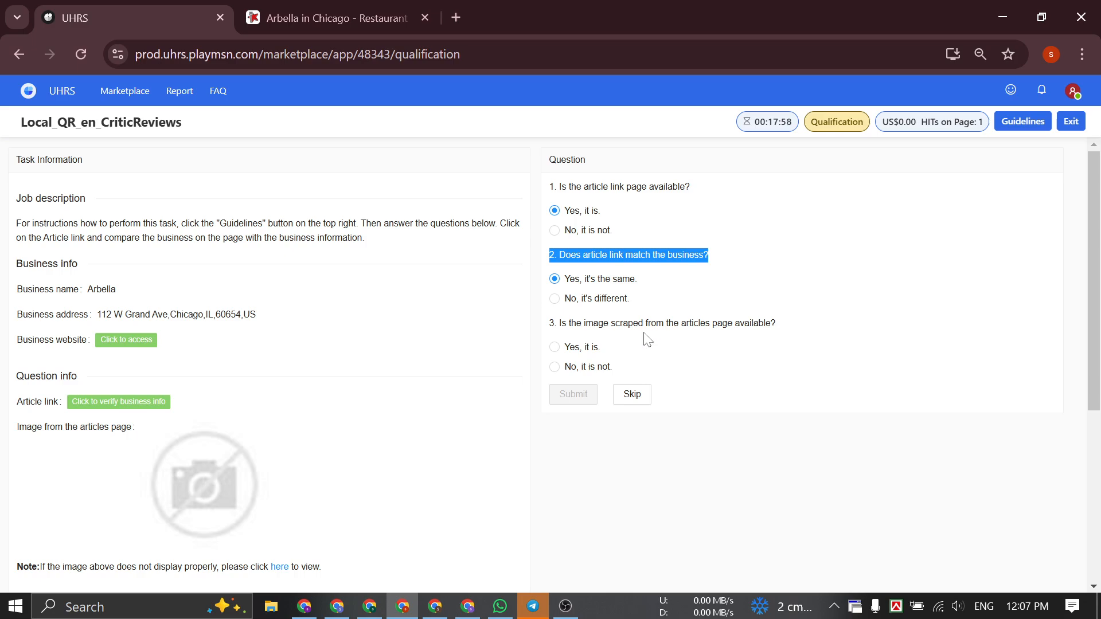
pyautogui.click(290, 12)
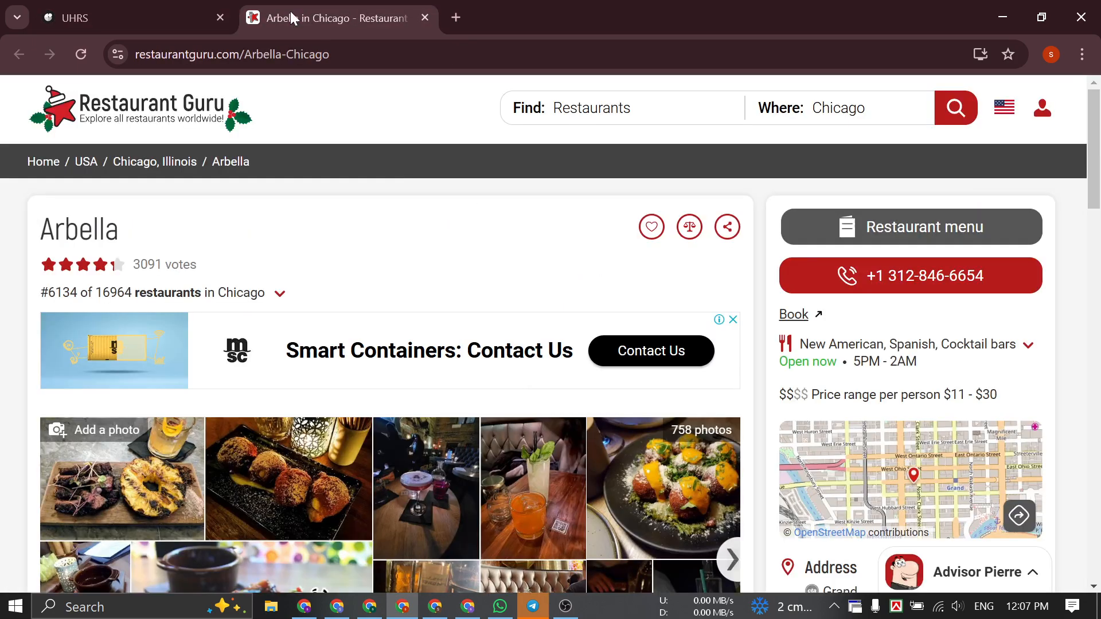
pyautogui.scroll(-8, 479, 299)
pyautogui.scroll(8, 479, 299)
pyautogui.click(119, 12)
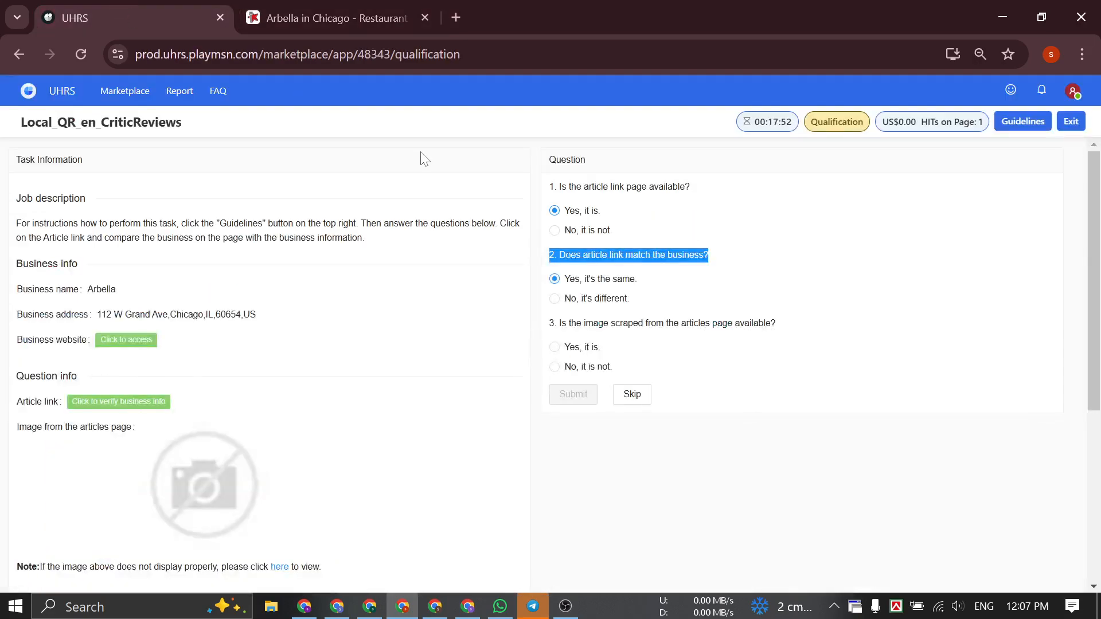
pyautogui.click(584, 350)
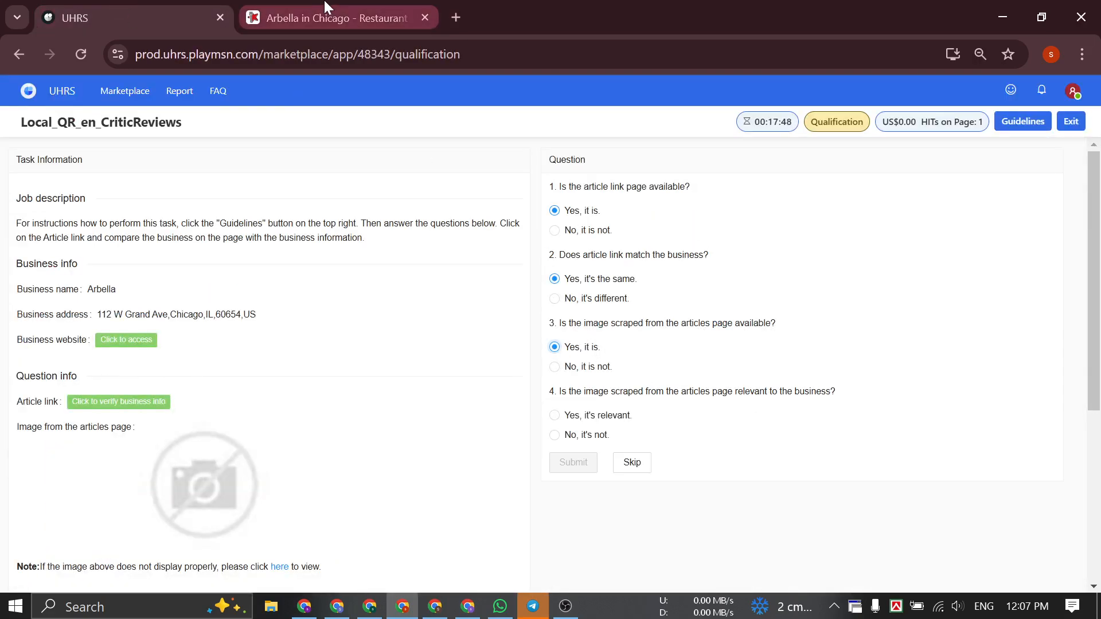
# - Check the Arbella article page and the task's image and Bing business page sections to judge the scraped image's relevance
pyautogui.scroll(-1, 220, 294)
pyautogui.click(329, 16)
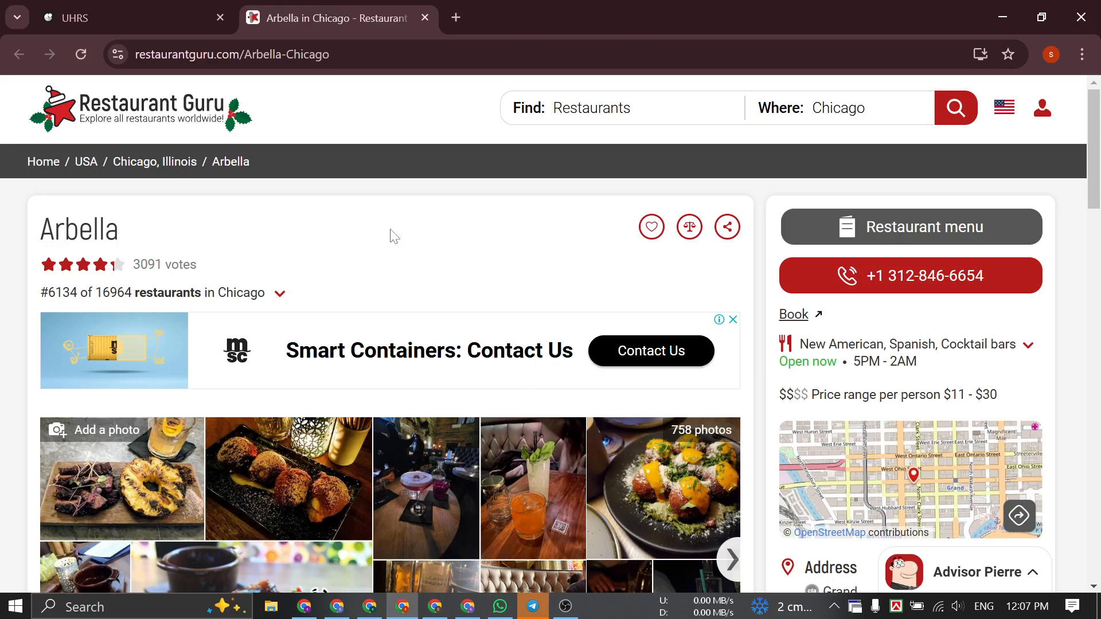
pyautogui.click(130, 13)
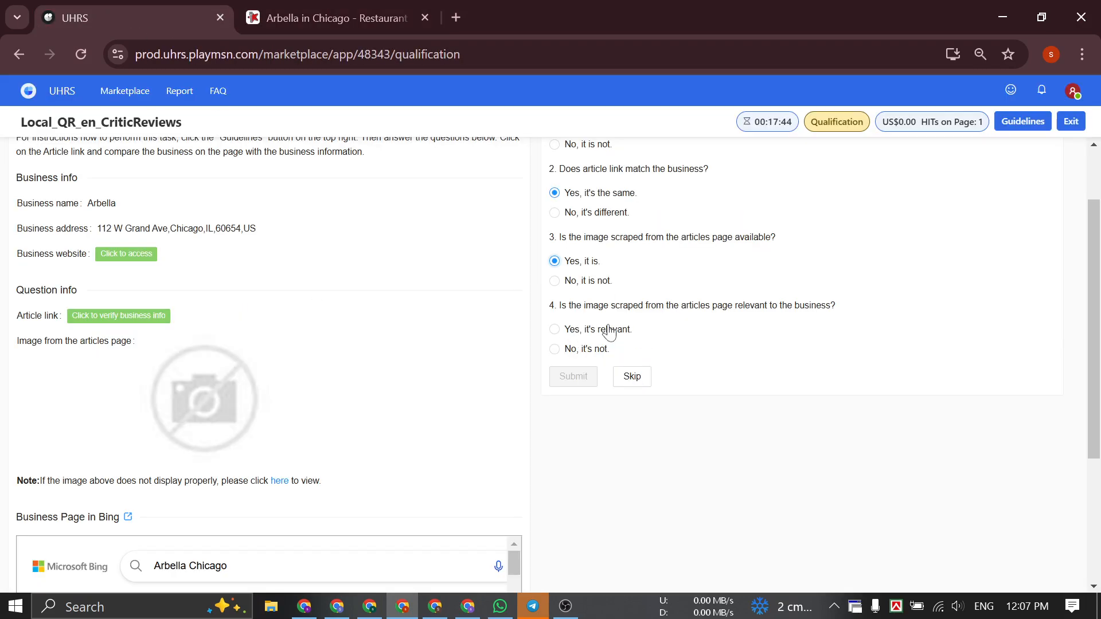
pyautogui.scroll(-2, 610, 333)
pyautogui.scroll(-1, 356, 338)
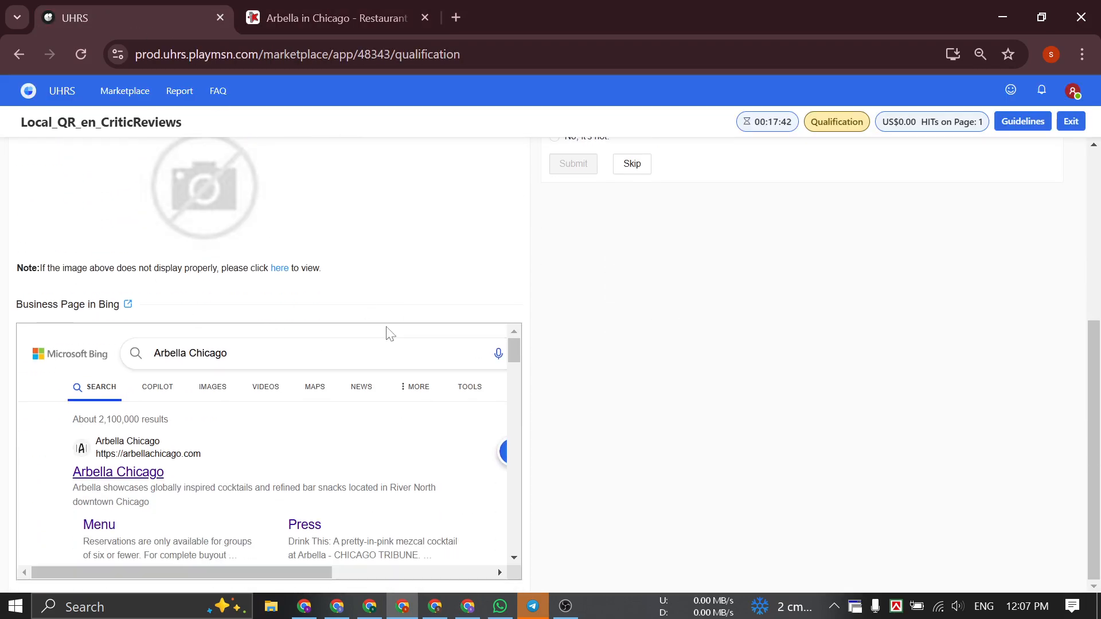
pyautogui.scroll(-3, 204, 395)
pyautogui.scroll(3, 253, 393)
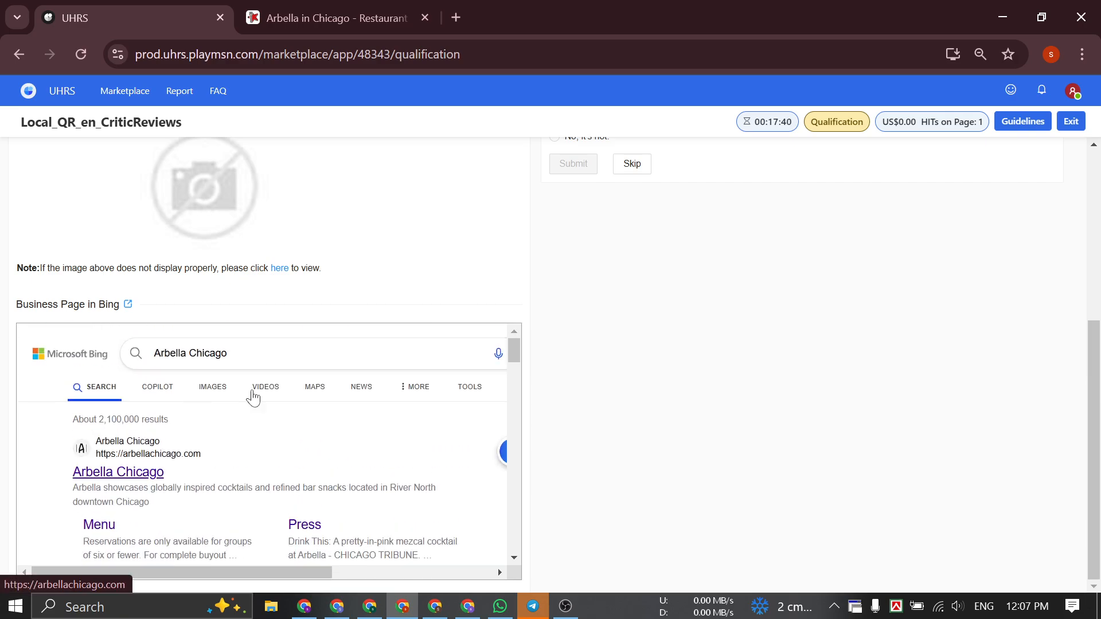
# - Open the Bing image results for Arbella Chicago, compare them with the article page's photos, and return to the task
pyautogui.click(216, 387)
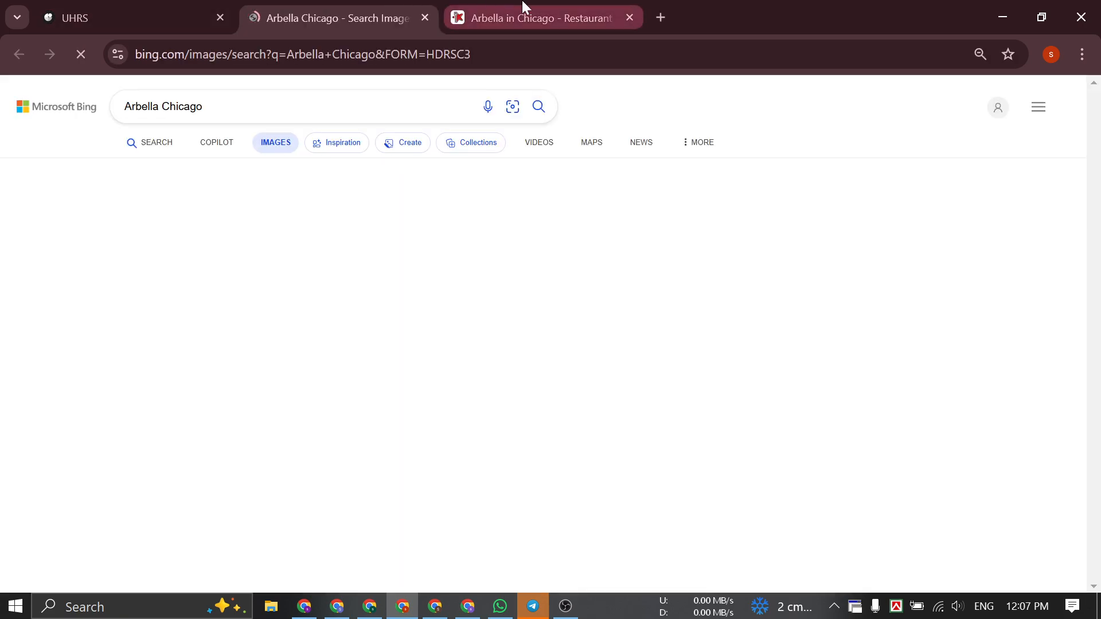
pyautogui.click(523, 6)
pyautogui.scroll(-4, 513, 117)
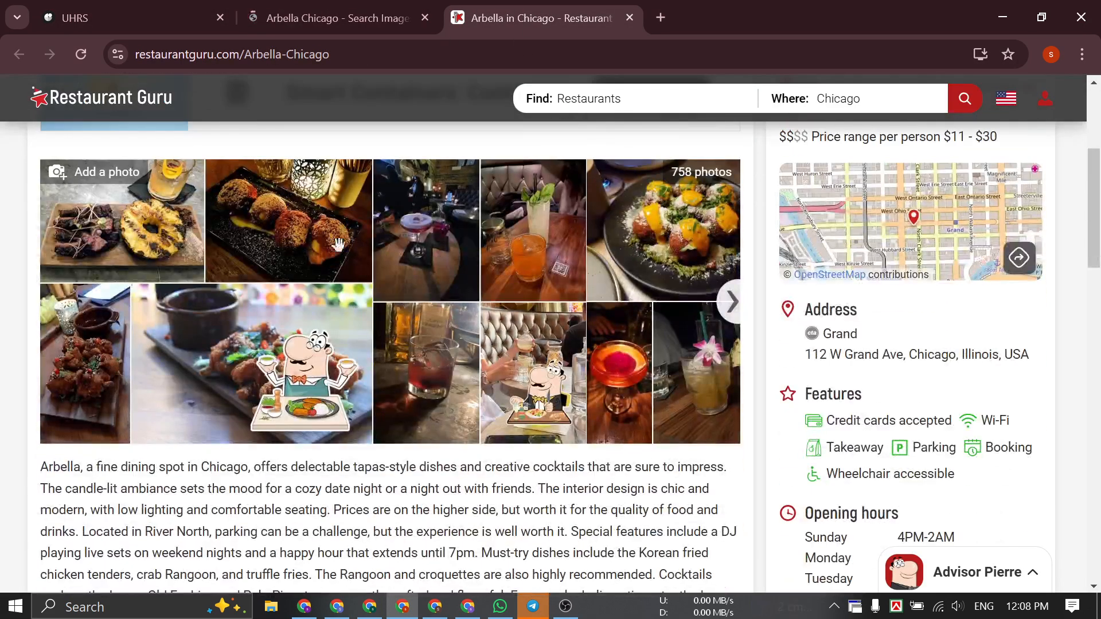
pyautogui.click(253, 8)
pyautogui.scroll(-9, 357, 235)
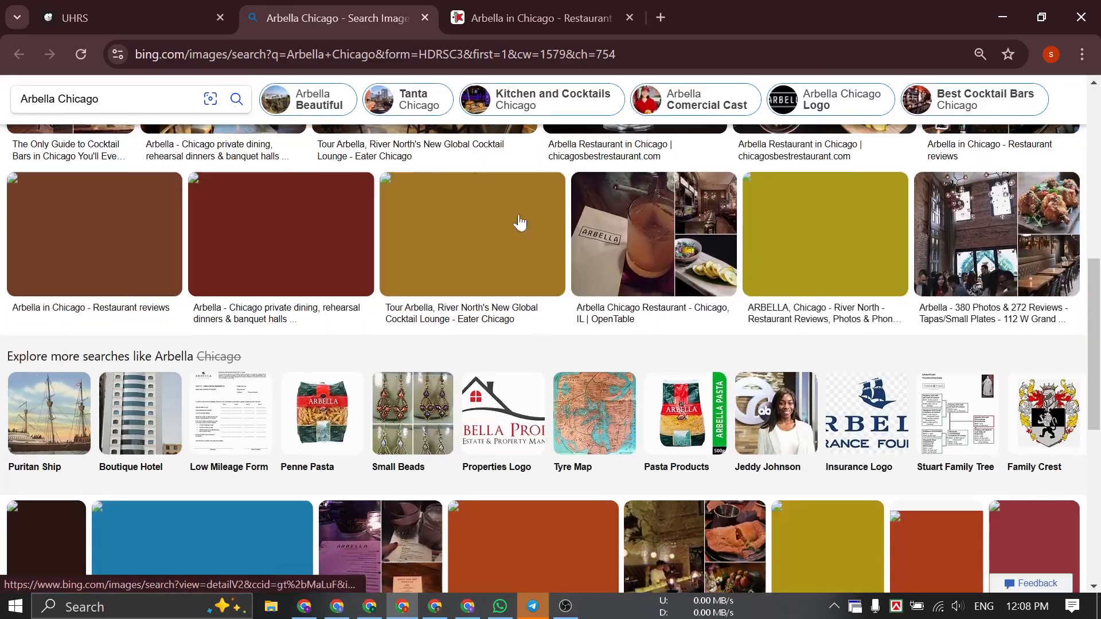
pyautogui.click(536, 18)
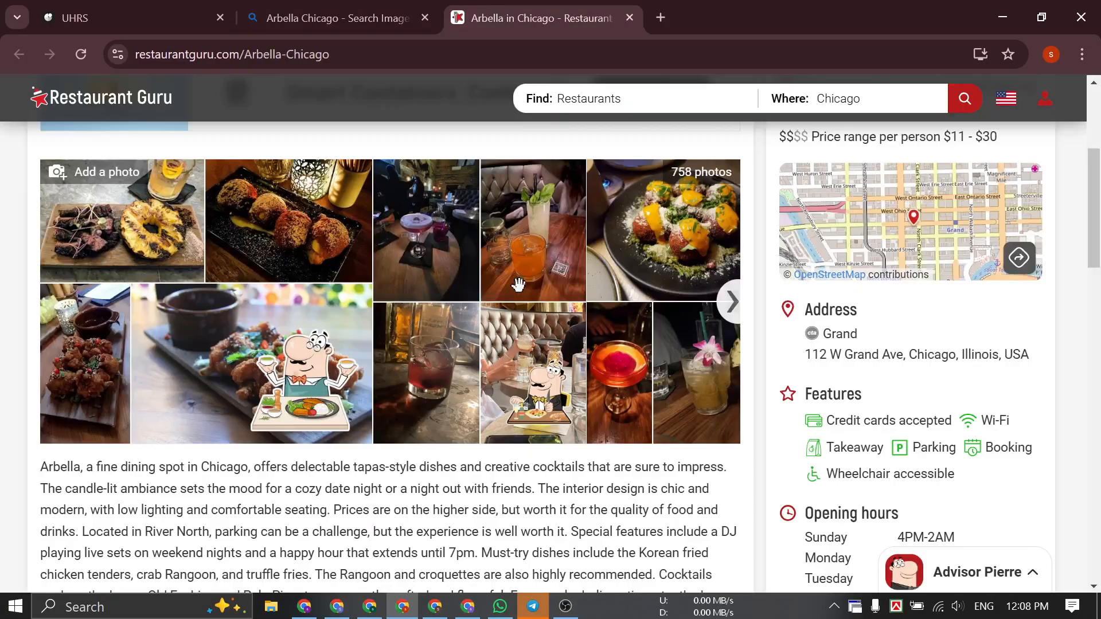
pyautogui.scroll(3, 551, 345)
pyautogui.scroll(2, 362, 236)
pyautogui.click(57, 6)
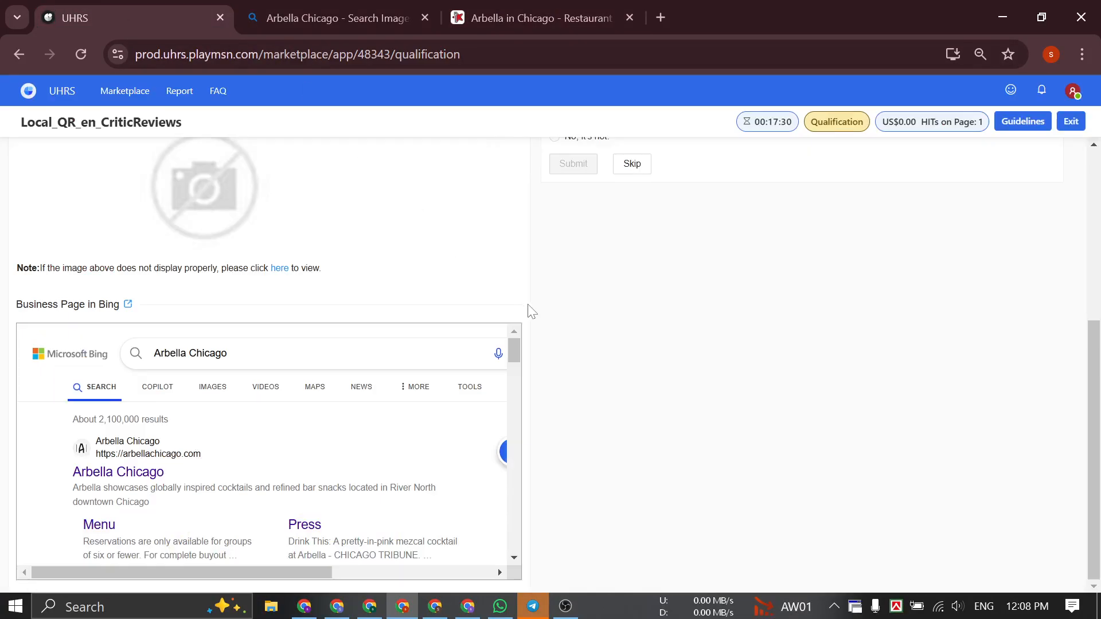
# - Answer "No, it's not." for the scraped image's relevance to Arbella and submit the answers
pyautogui.scroll(5, 784, 386)
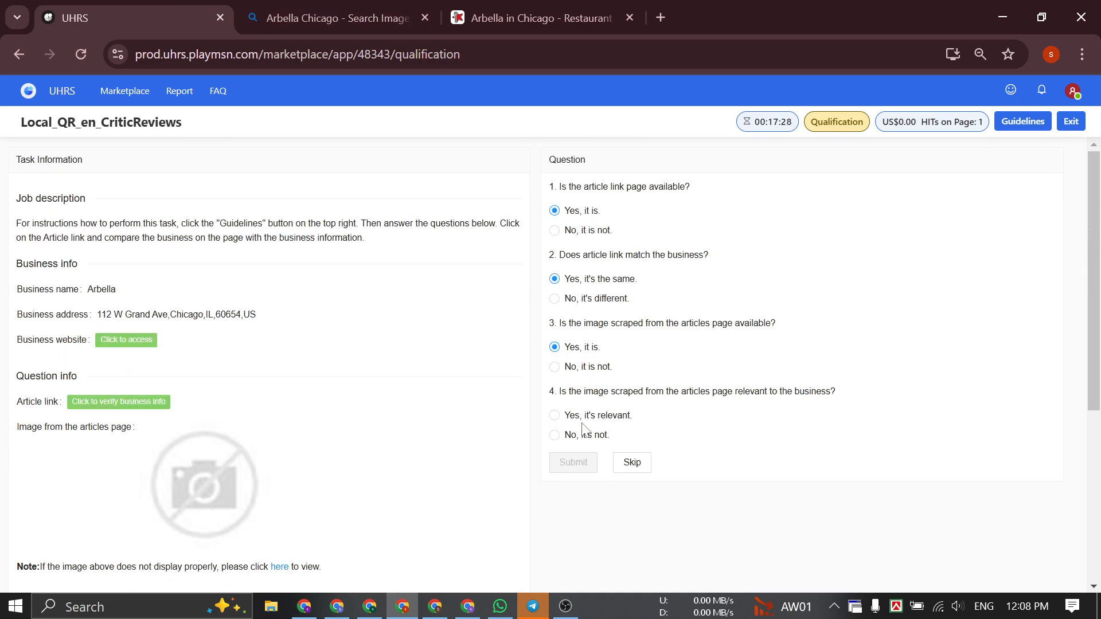
pyautogui.click(580, 434)
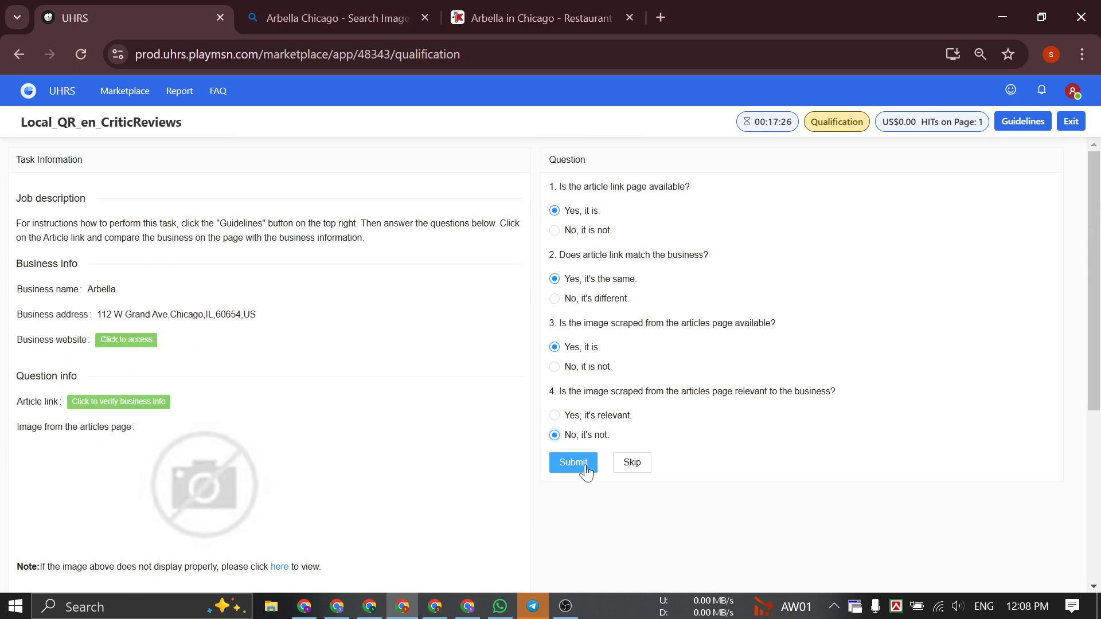
pyautogui.click(584, 466)
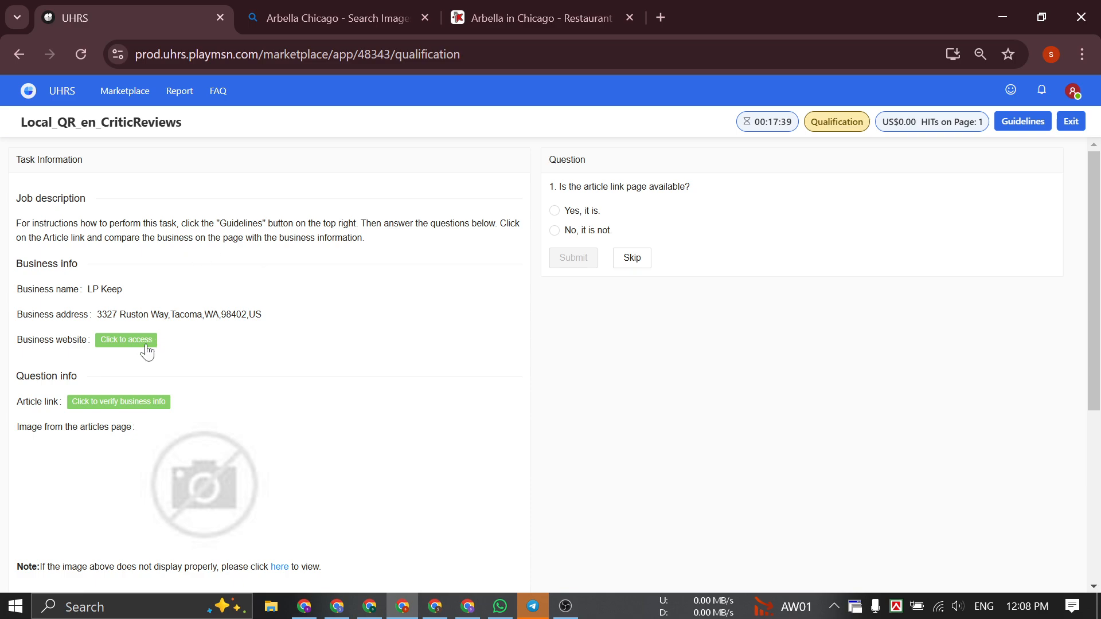
# - Open the LP Keep article link and answer "Yes, it is." for the article page's availability
pyautogui.click(137, 398)
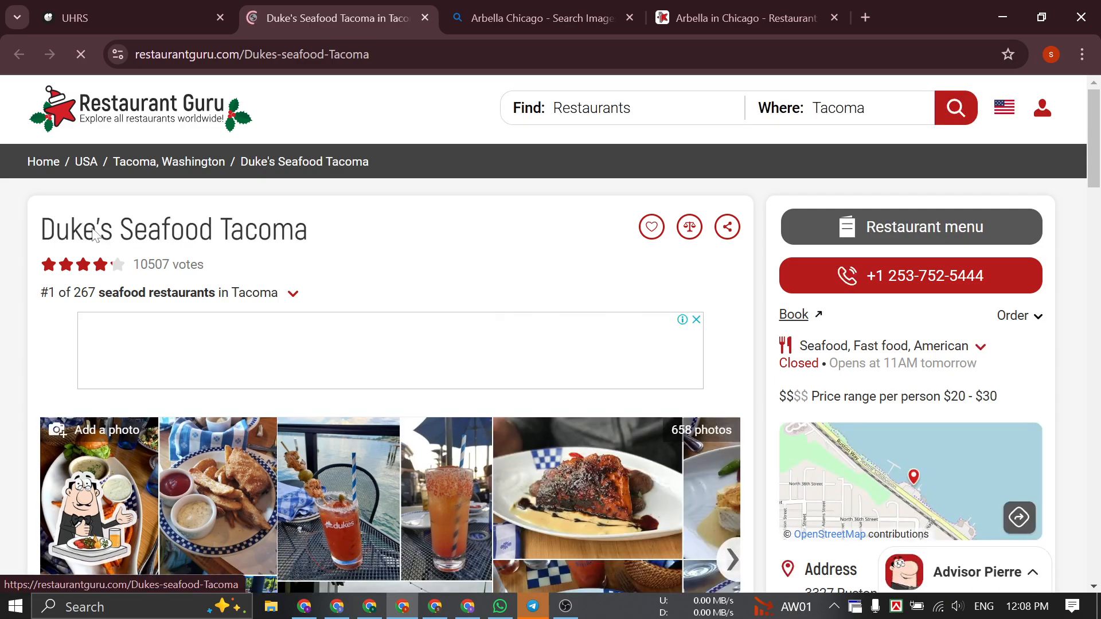
pyautogui.click(135, 12)
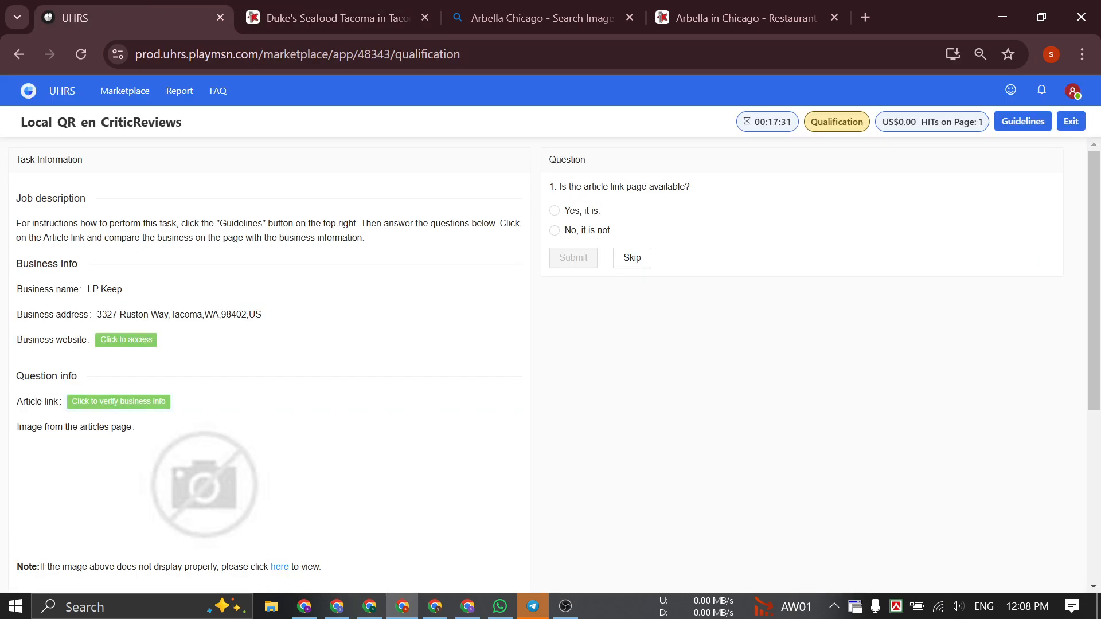
pyautogui.click(574, 212)
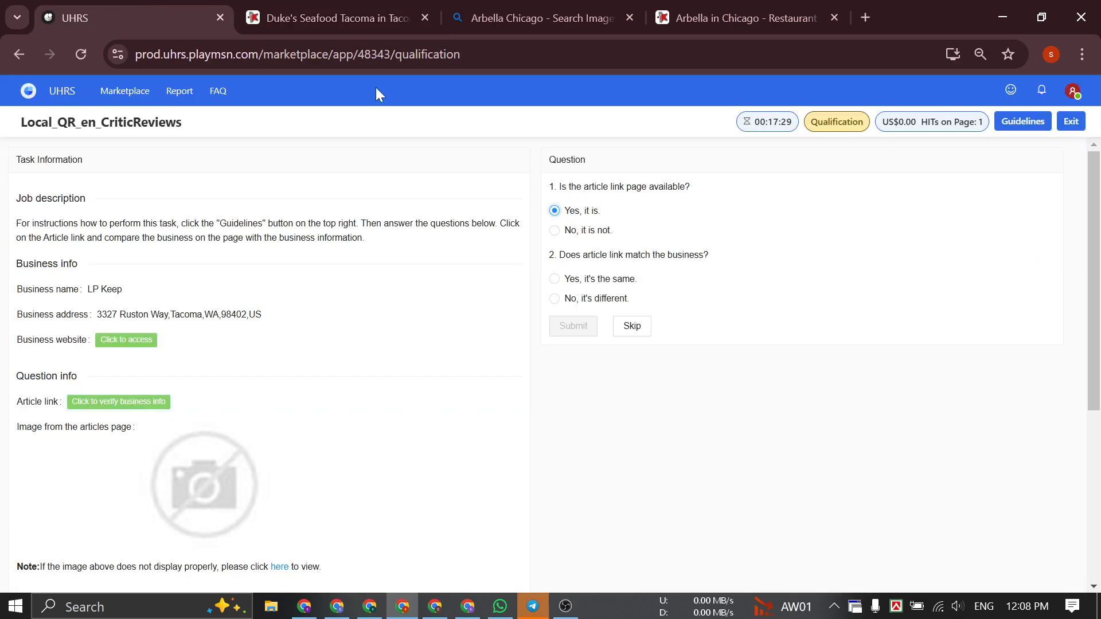
# - Compare the Duke's Seafood Tacoma article page with the LP Keep business info, answer "No, it's different." for the match, and submit
pyautogui.click(335, 11)
pyautogui.click(664, 222)
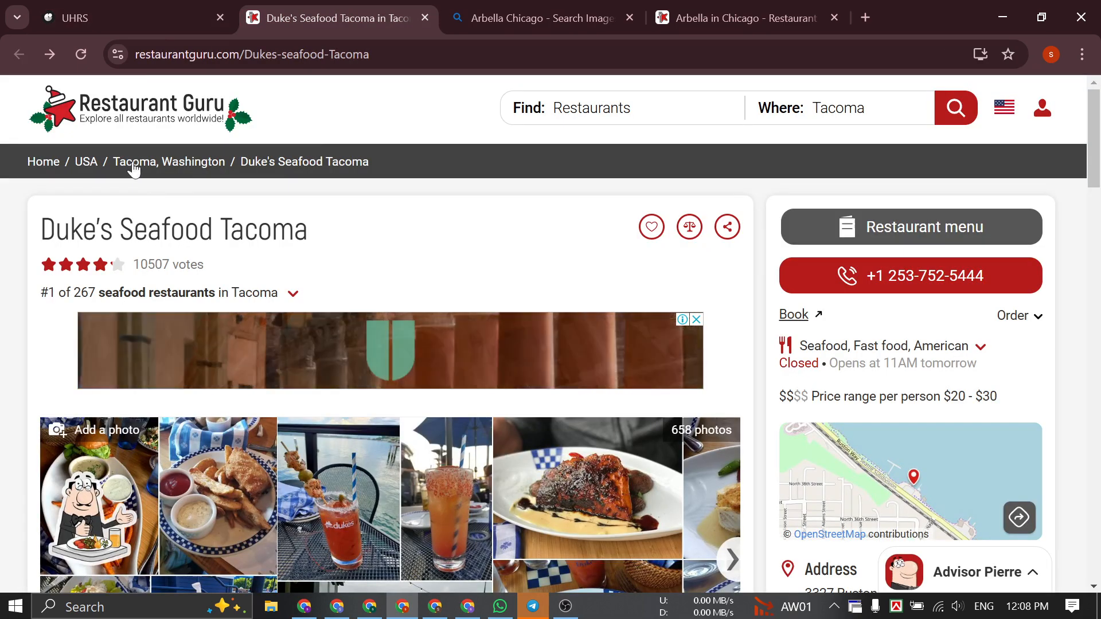
pyautogui.click(157, 8)
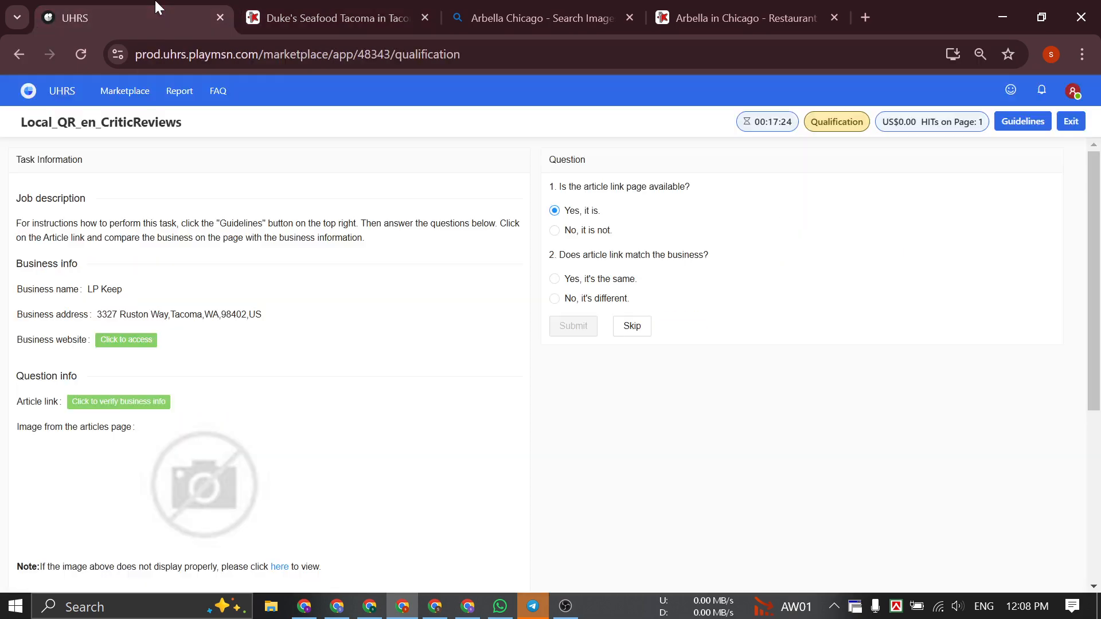
pyautogui.click(582, 298)
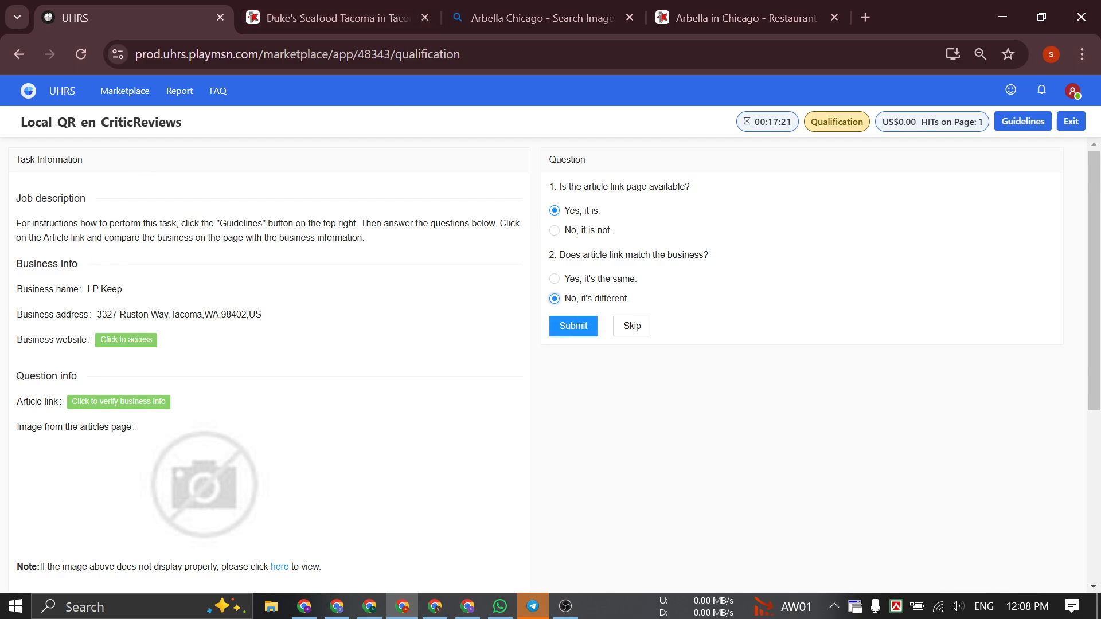
pyautogui.click(286, 16)
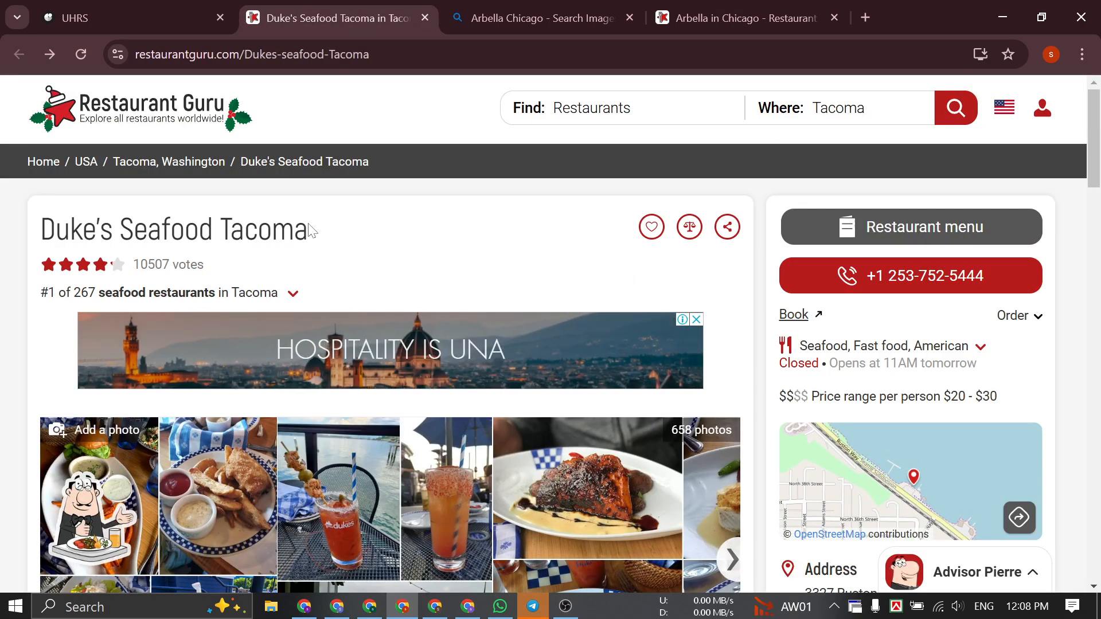
pyautogui.click(101, 12)
pyautogui.click(571, 324)
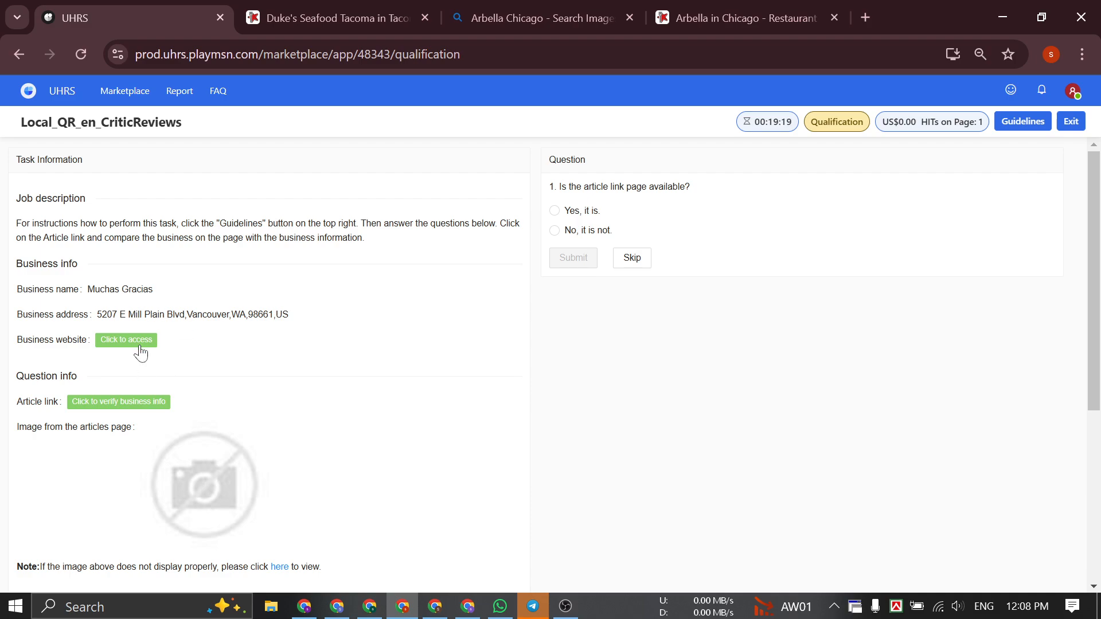
# - Open the Muchas Gracias article link, check whether its page is available, and return to the task
pyautogui.click(121, 403)
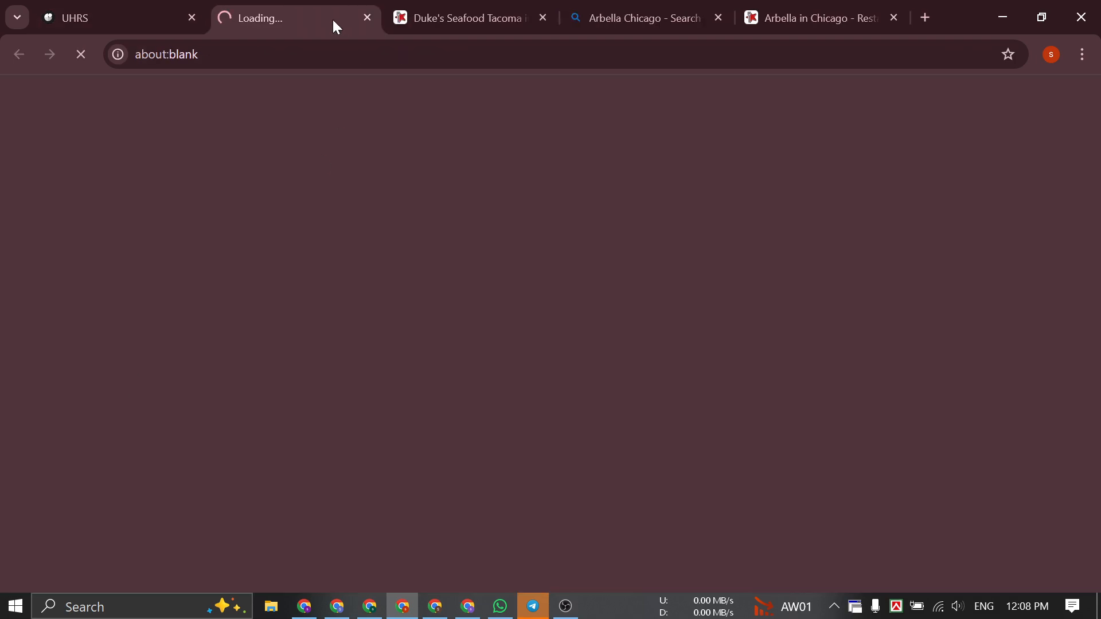
pyautogui.scroll(-3, 482, 286)
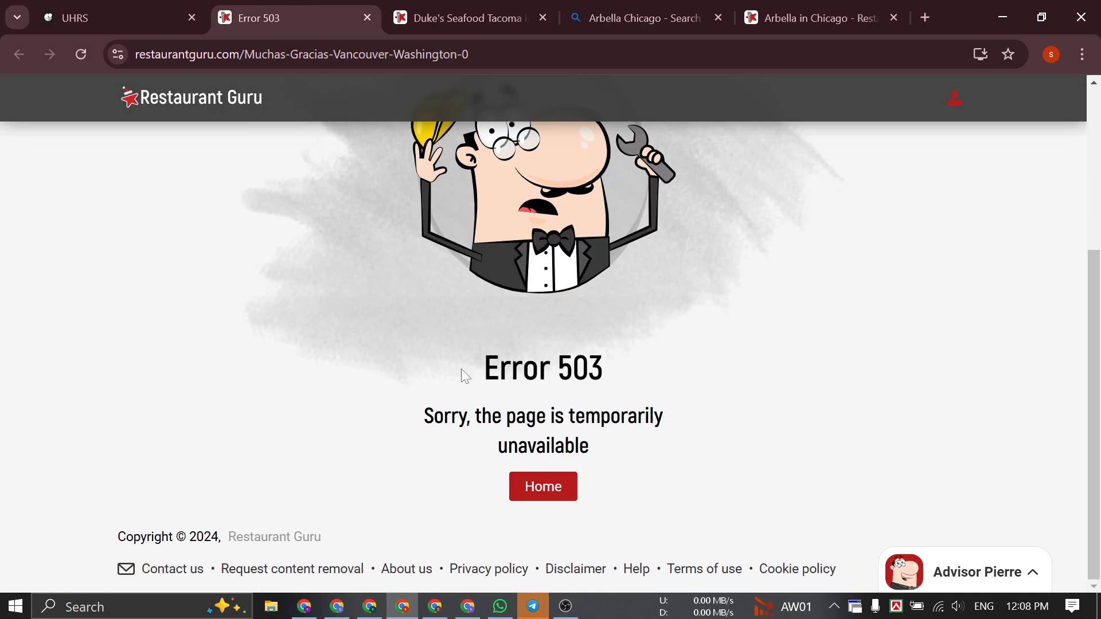
pyautogui.moveTo(465, 376); pyautogui.dragTo(693, 363)
pyautogui.click(693, 364)
pyautogui.click(147, 8)
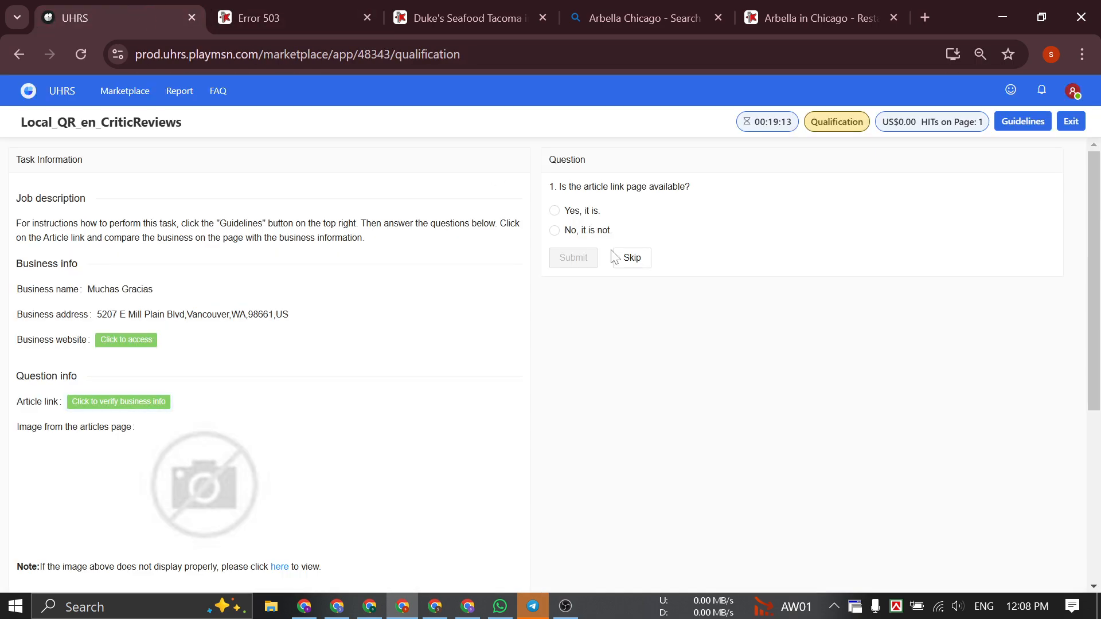
# - Answer "No, it is not." for the Muchas Gracias article page's availability and submit the task
pyautogui.moveTo(576, 187); pyautogui.dragTo(754, 197)
pyautogui.click(654, 216)
pyautogui.click(593, 230)
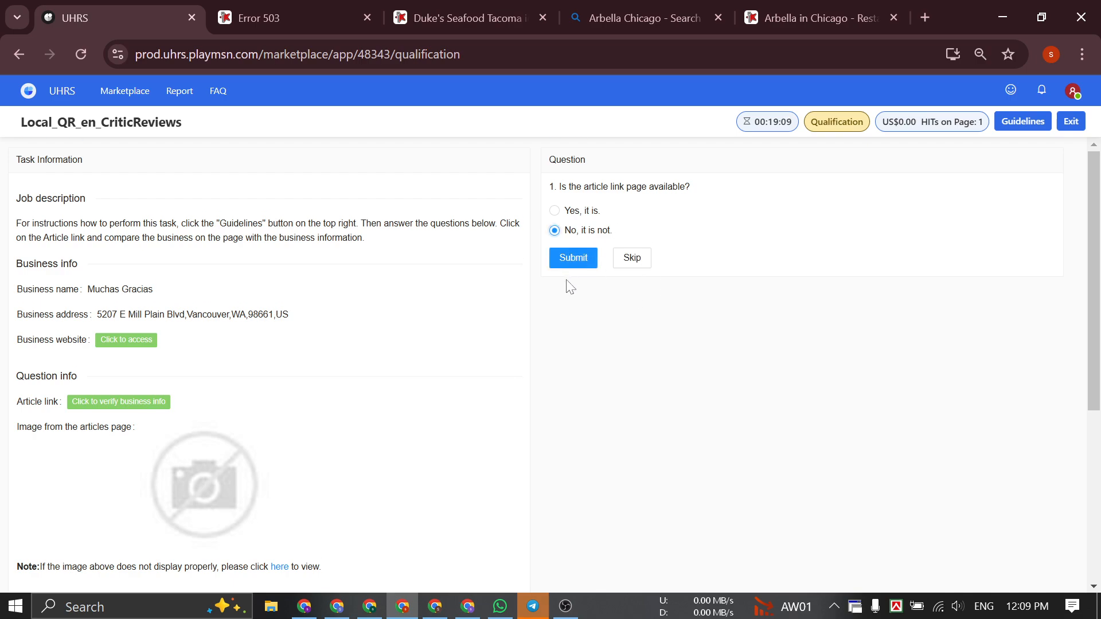
pyautogui.click(580, 258)
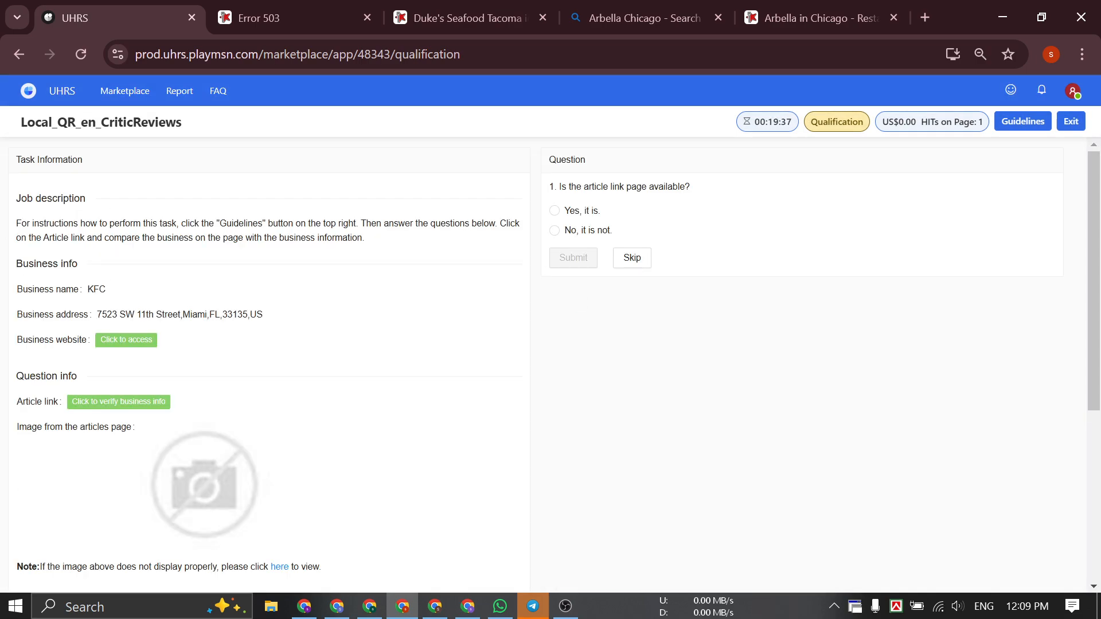
# - Open the KFC article link, check that its page loads, and answer "Yes, it is." for the article page's availability
pyautogui.moveTo(87, 289); pyautogui.dragTo(141, 292)
pyautogui.click(140, 292)
pyautogui.click(152, 401)
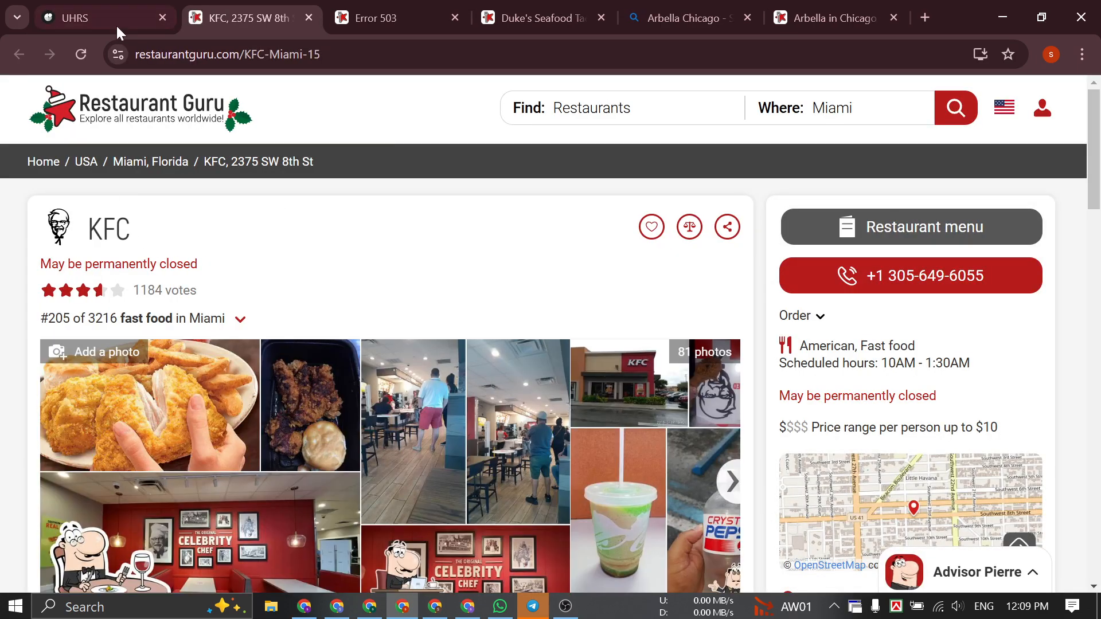
pyautogui.click(105, 12)
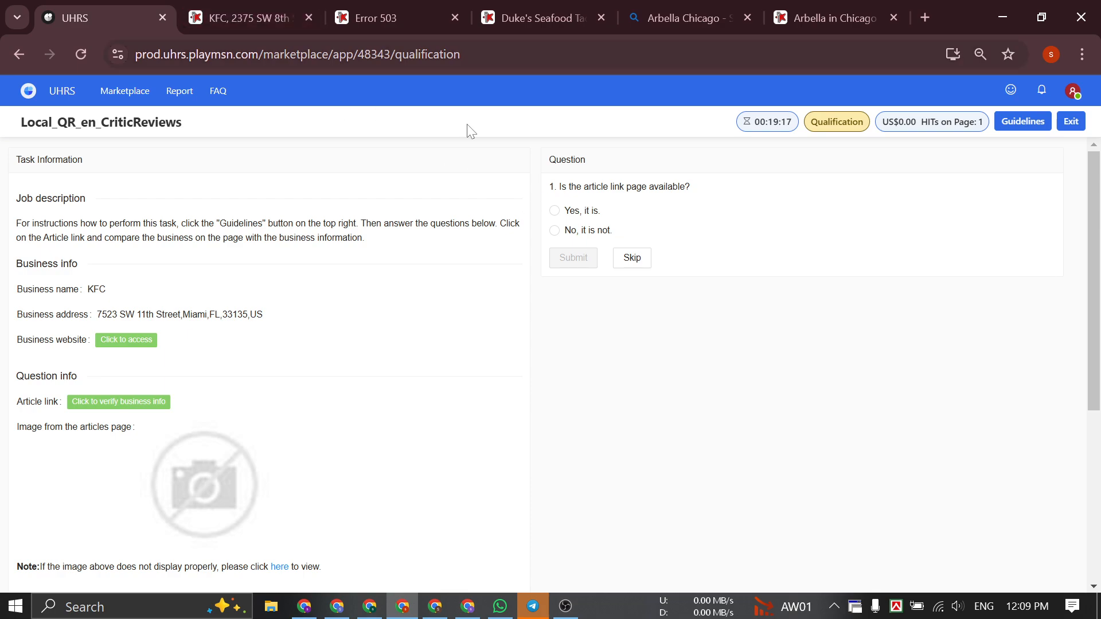
pyautogui.click(245, 13)
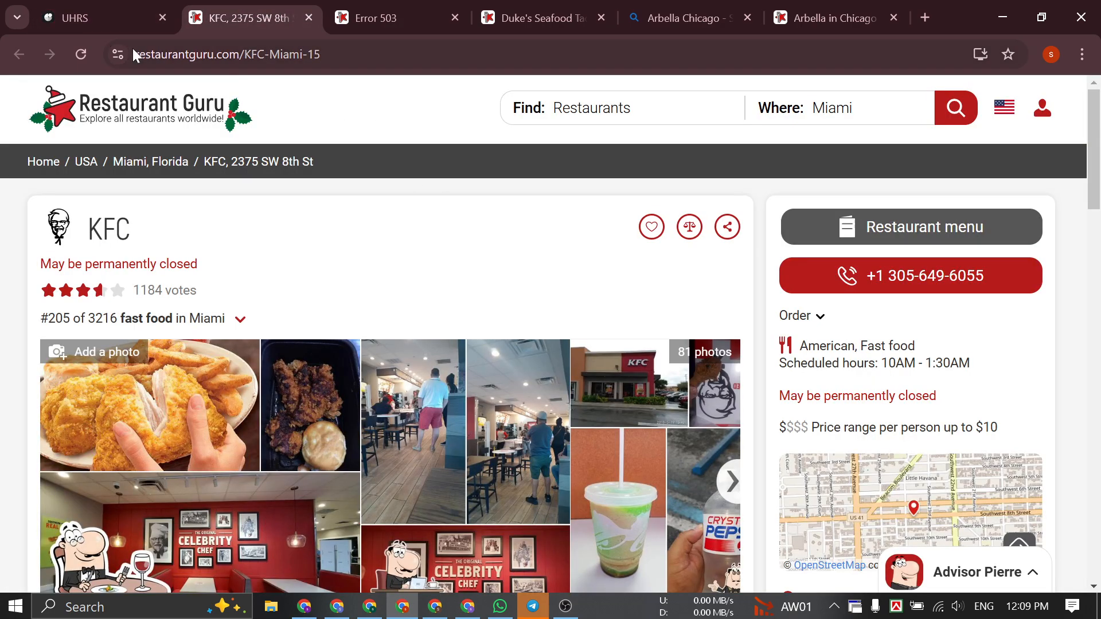
pyautogui.click(92, 18)
pyautogui.click(555, 211)
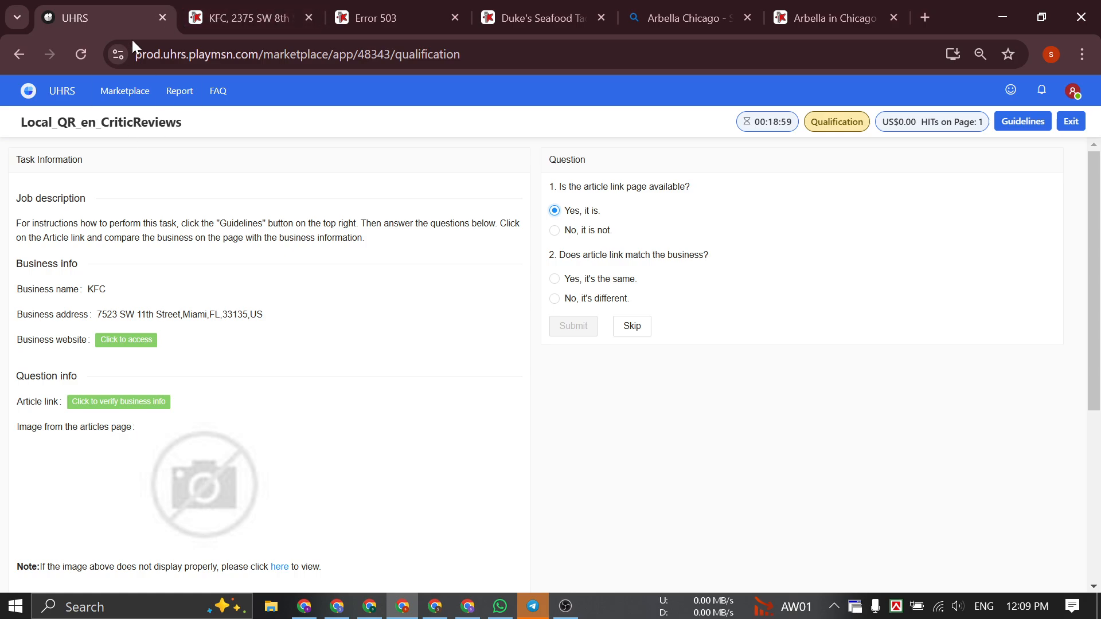
# - Compare the address on the KFC article page with the business info, answer "No, it's different." for the match, and submit
pyautogui.click(258, 17)
pyautogui.scroll(-6, 831, 299)
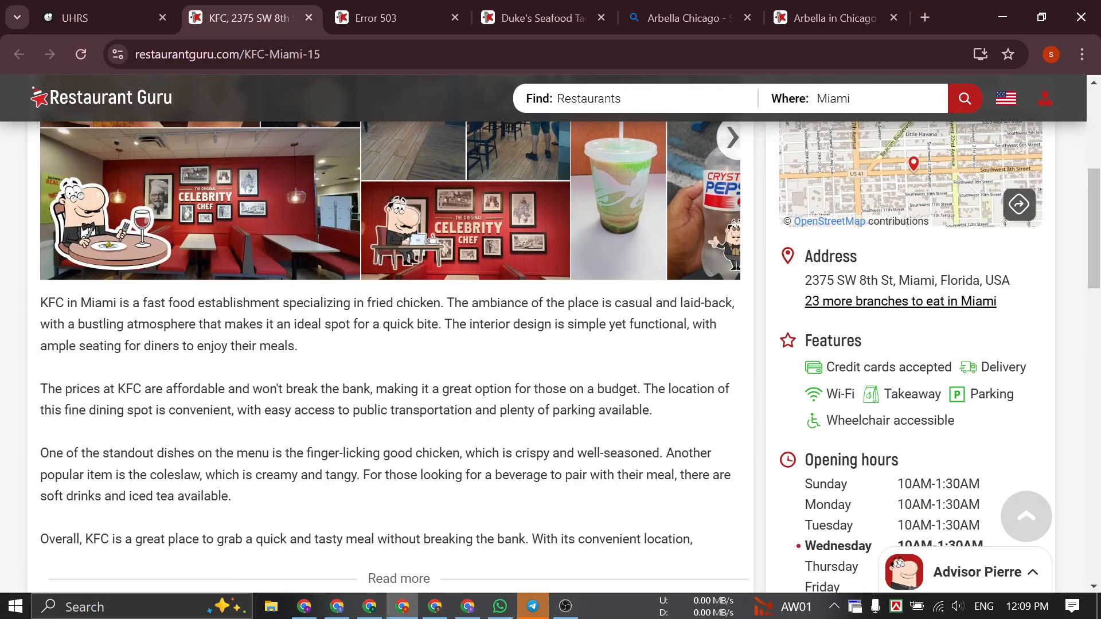
pyautogui.click(117, 13)
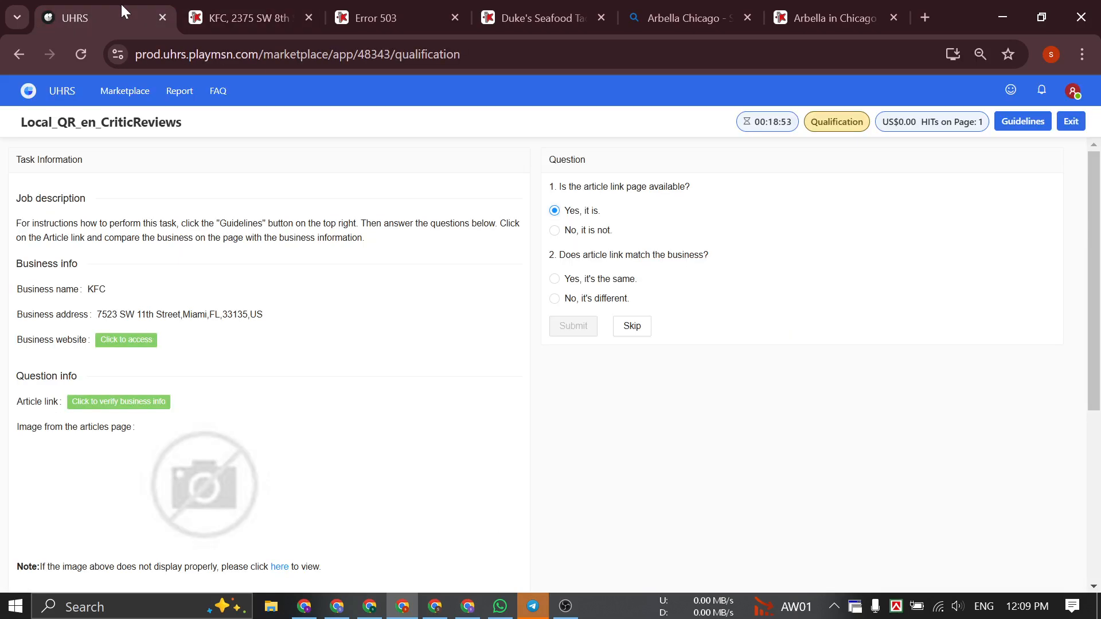
pyautogui.click(594, 302)
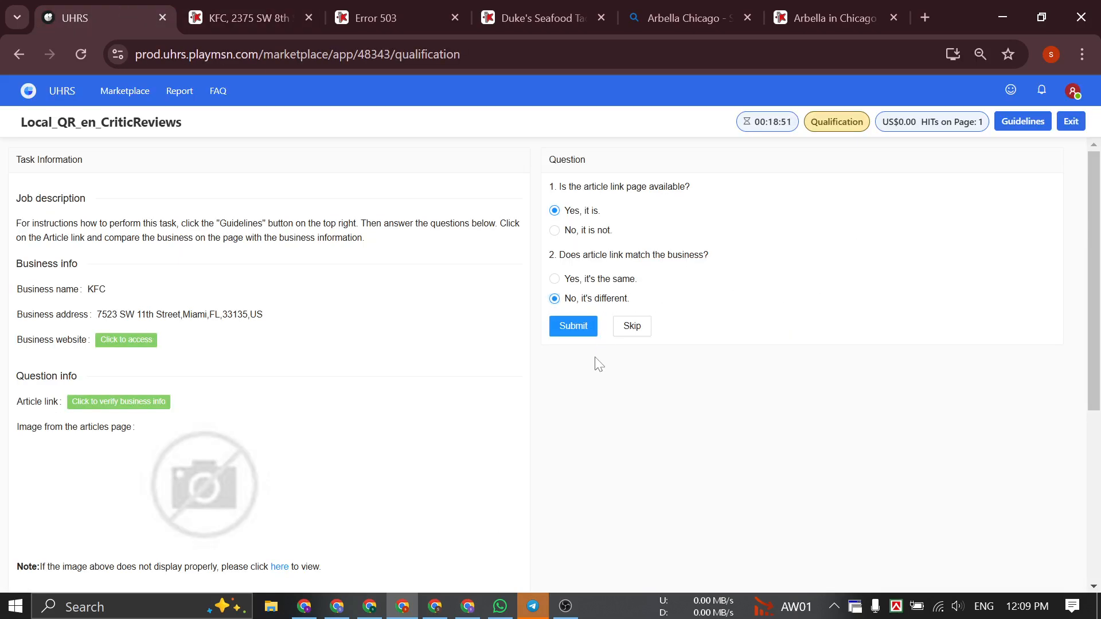
pyautogui.click(588, 331)
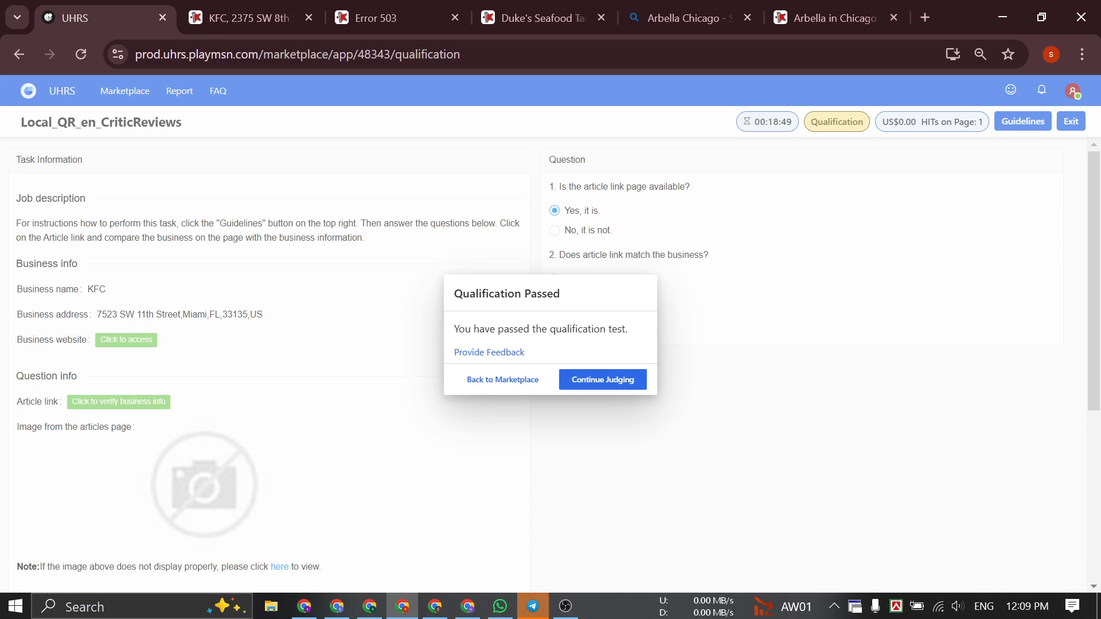
pyautogui.tripleClick(541, 329)
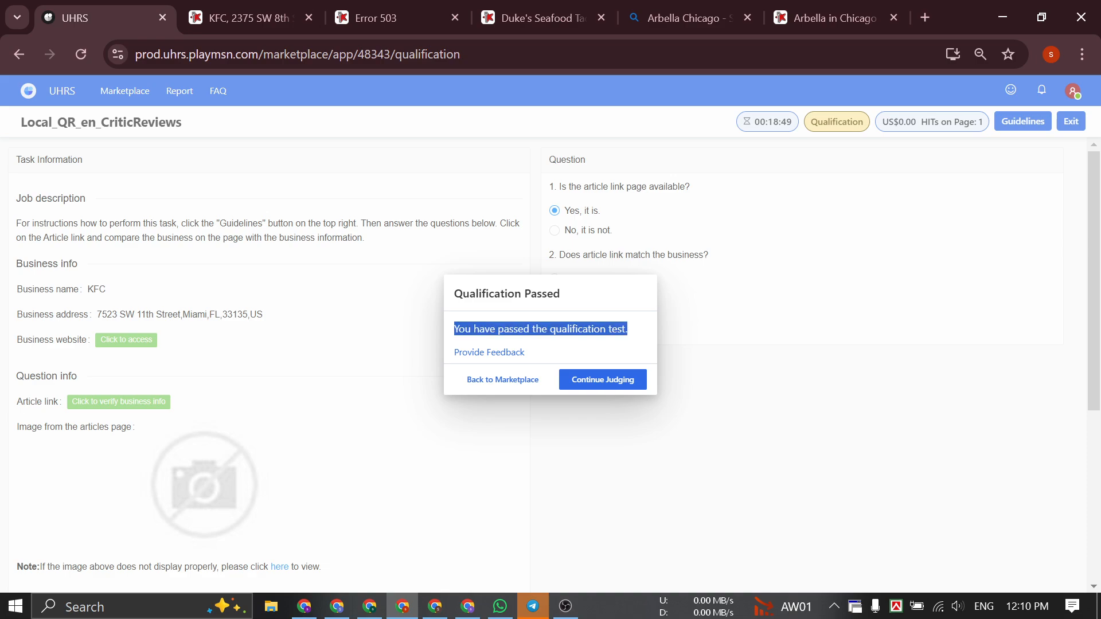
pyautogui.click(540, 330)
pyautogui.tripleClick(577, 305)
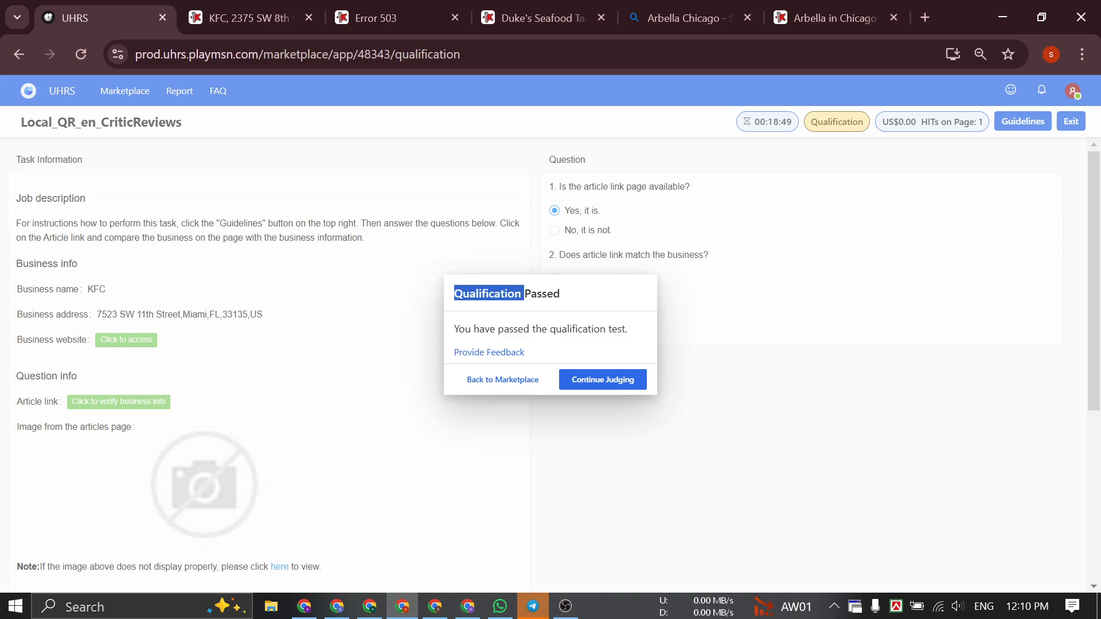
pyautogui.click(587, 308)
pyautogui.tripleClick(591, 308)
pyautogui.click(585, 308)
pyautogui.tripleClick(564, 309)
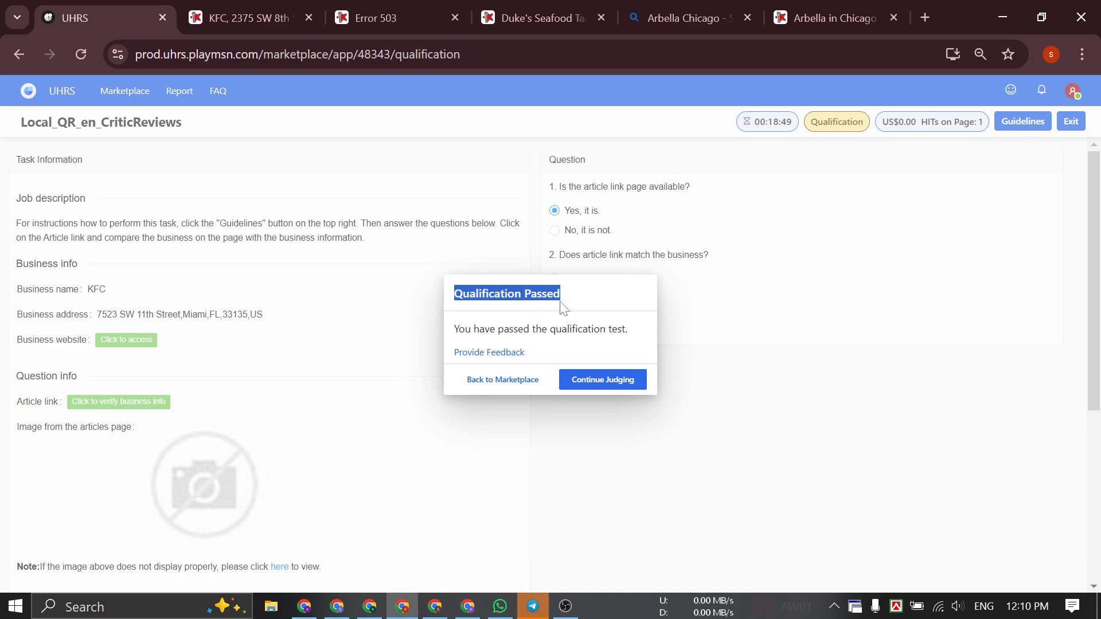
pyautogui.click(599, 304)
pyautogui.tripleClick(600, 304)
pyautogui.click(601, 304)
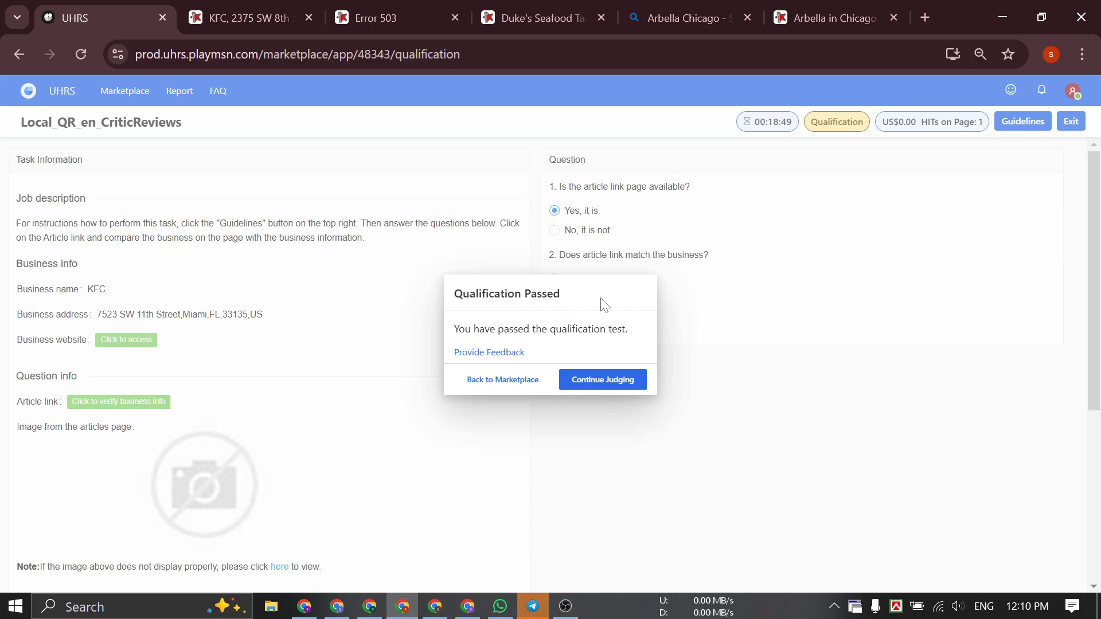
pyautogui.tripleClick(602, 304)
pyautogui.click(606, 302)
pyautogui.tripleClick(605, 301)
pyautogui.click(608, 302)
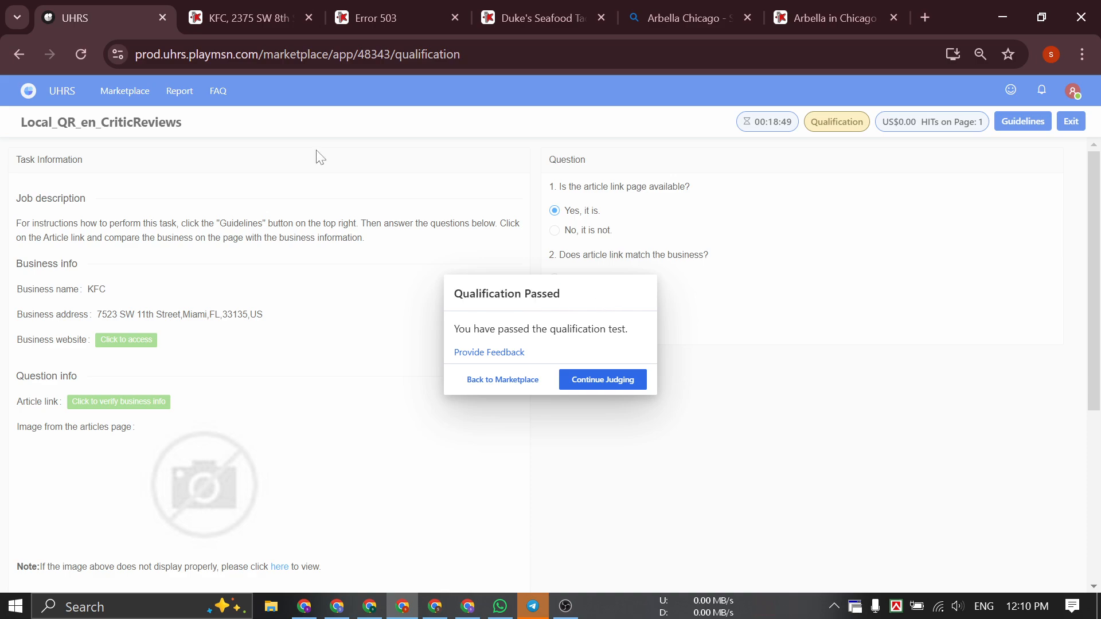
# - Close all browser tabs other than the UHRS qualification page
pyautogui.rightClick(62, 27)
pyautogui.click(162, 342)
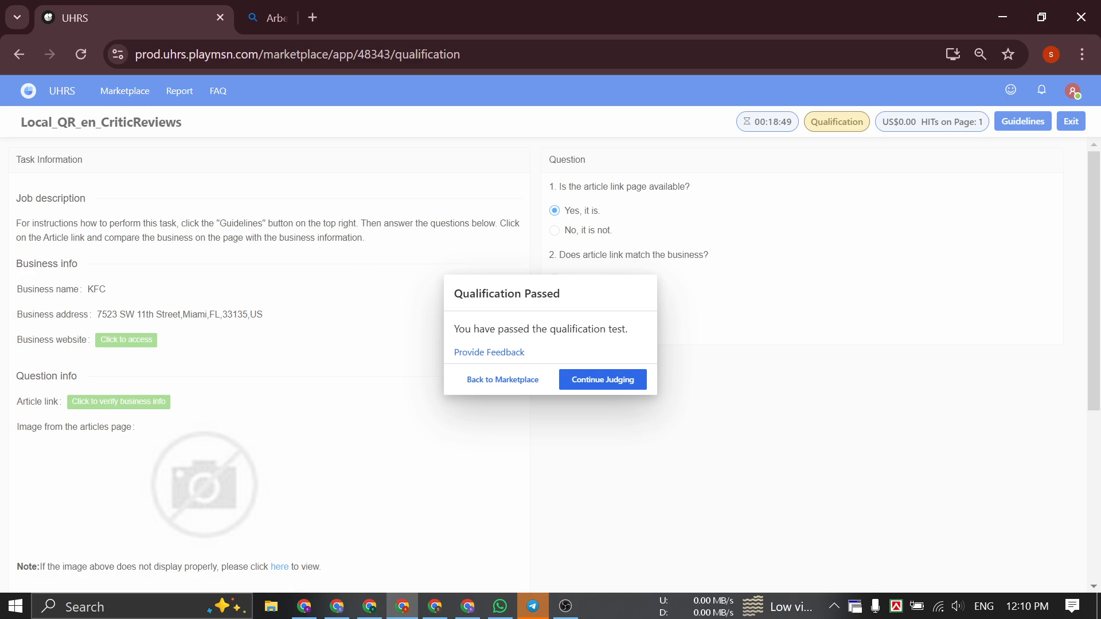
pyautogui.tripleClick(522, 294)
pyautogui.click(522, 294)
pyautogui.tripleClick(522, 293)
pyautogui.click(573, 296)
pyautogui.click(589, 304)
pyautogui.tripleClick(617, 294)
pyautogui.rightClick(624, 296)
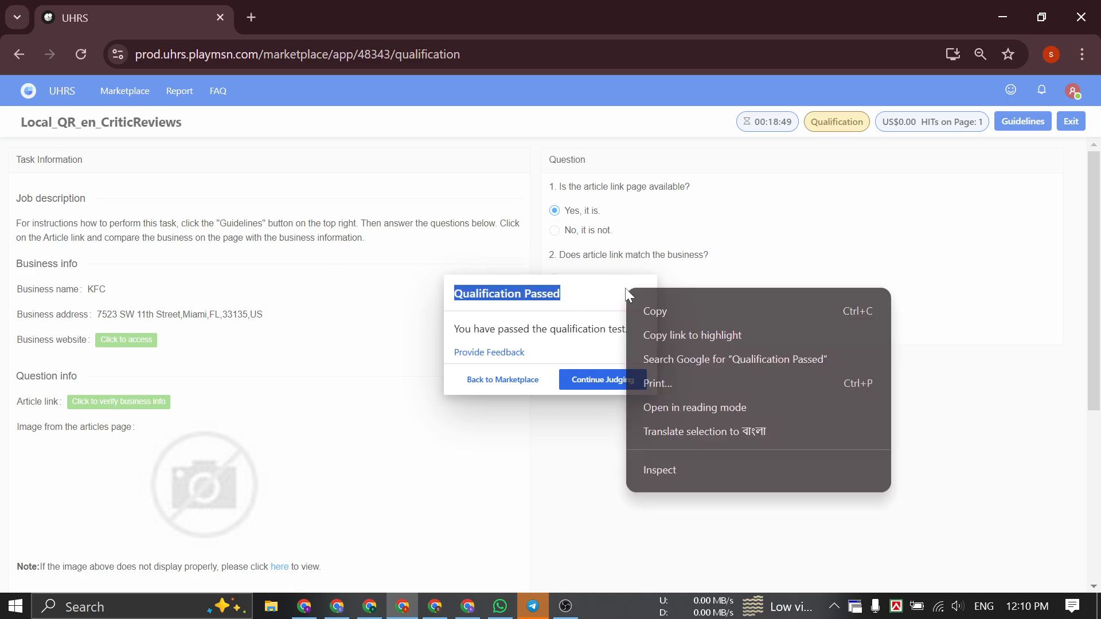
pyautogui.click(571, 296)
pyautogui.tripleClick(566, 290)
pyautogui.doubleClick(545, 294)
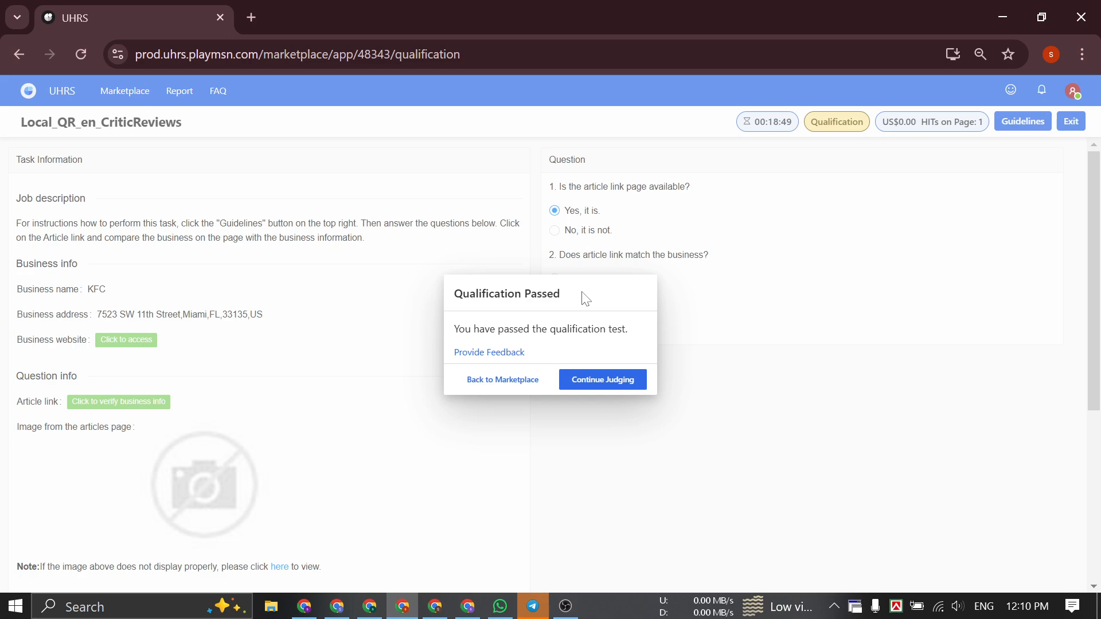
pyautogui.tripleClick(571, 294)
pyautogui.rightClick(569, 296)
pyautogui.press('Escape')
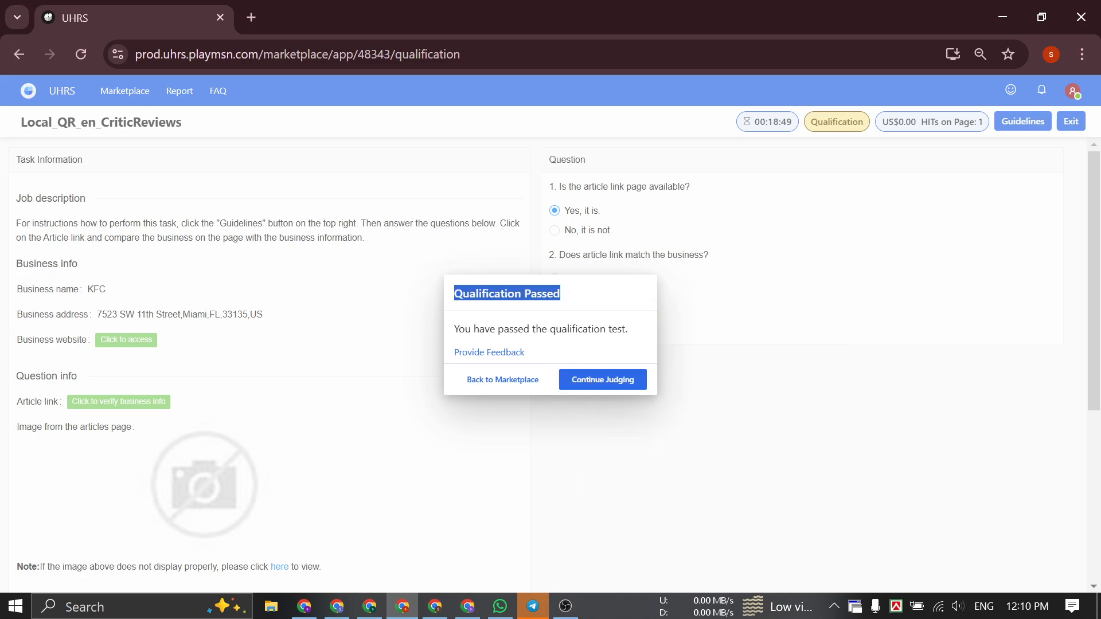
pyautogui.click(591, 296)
pyautogui.click(565, 606)
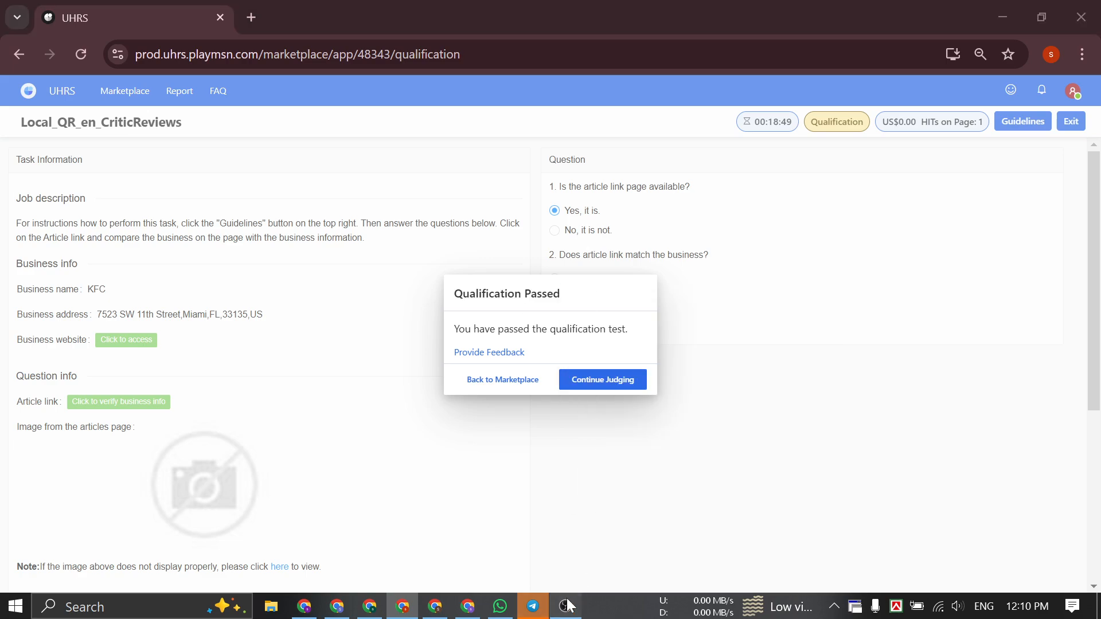